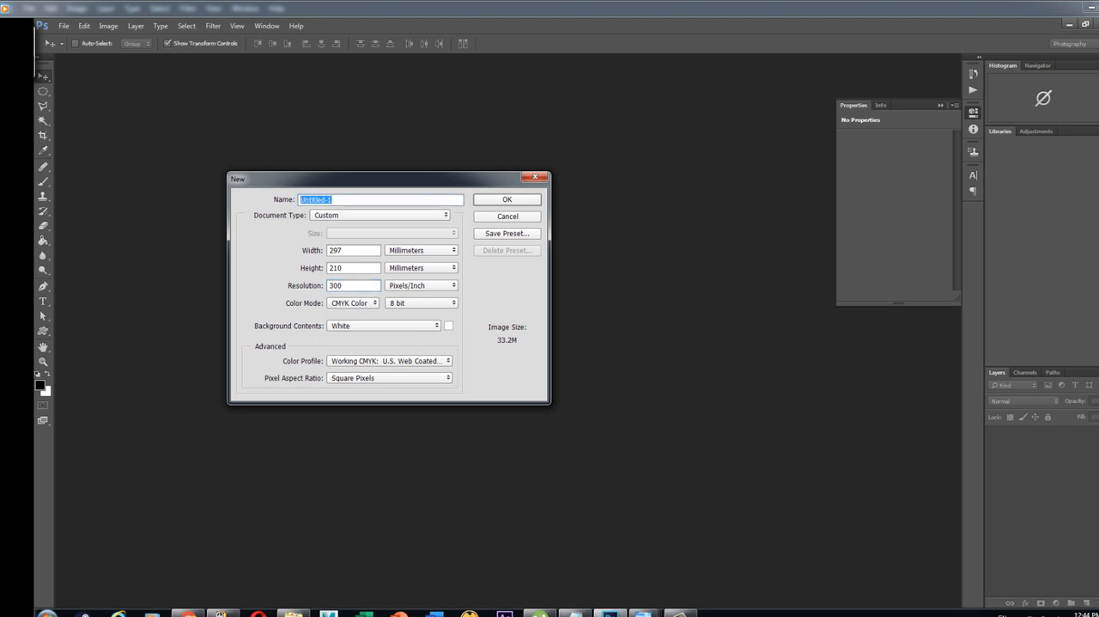
# Create a 297 × 210 mm, 300 pixels/inch CMYK document named "vector zurag zurah" with a white background
pyautogui.write('o')
pyautogui.hotkey('ctrl', 'a')
pyautogui.write('vector zurag zurah')
pyautogui.press('Return')
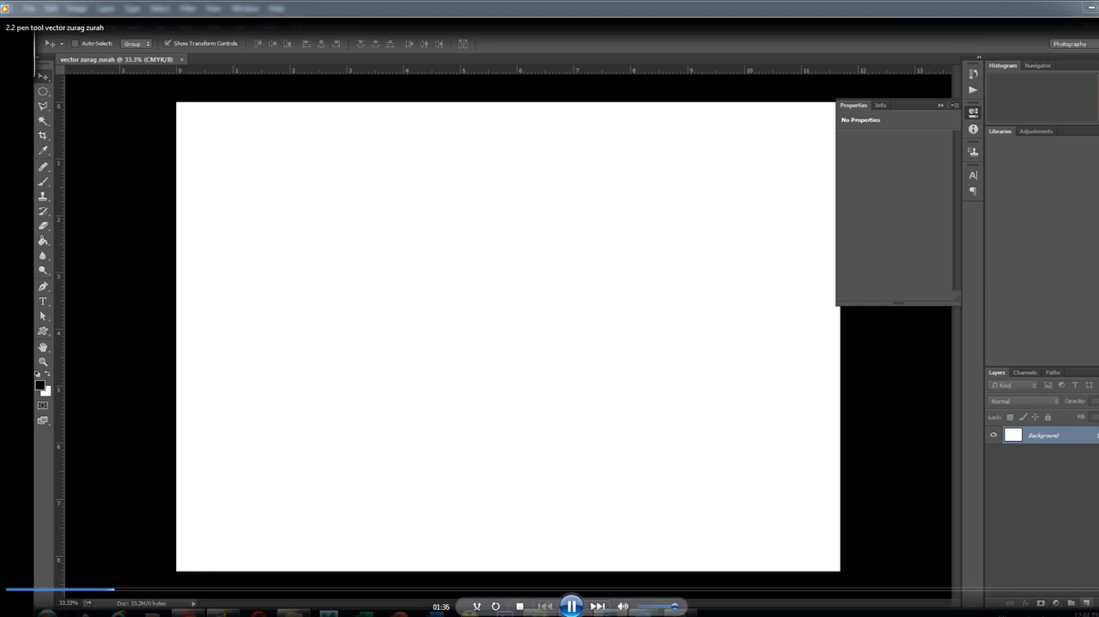
# Add a new layer and brush a wavy black front mountain ridge across the full width of the canvas's lower third
pyautogui.click(1087, 603)
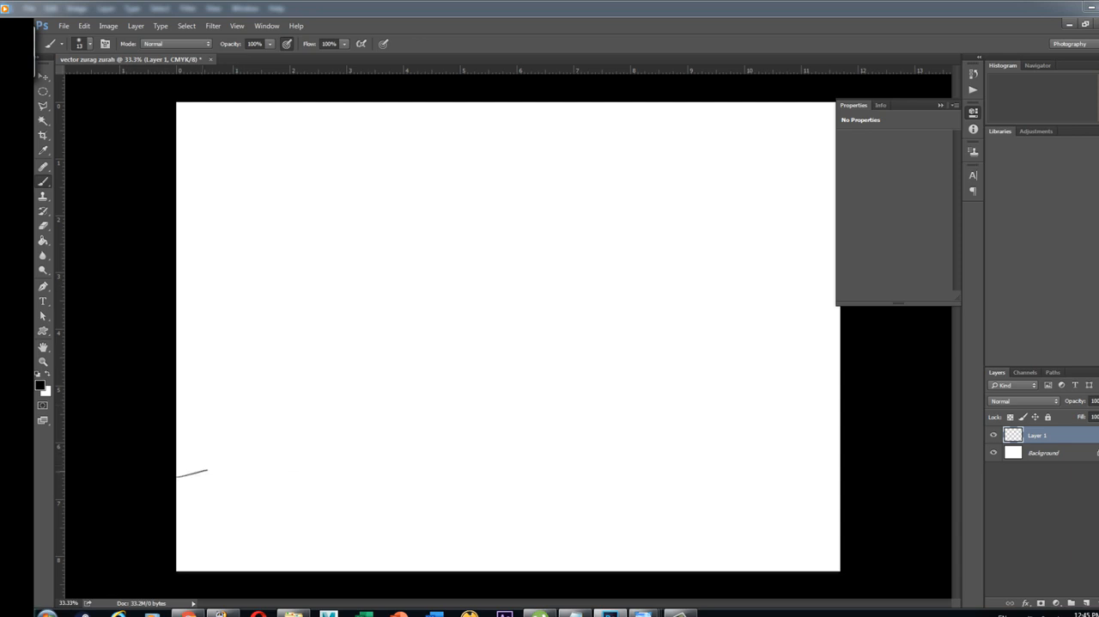
pyautogui.moveTo(313, 453); pyautogui.dragTo(420, 476)
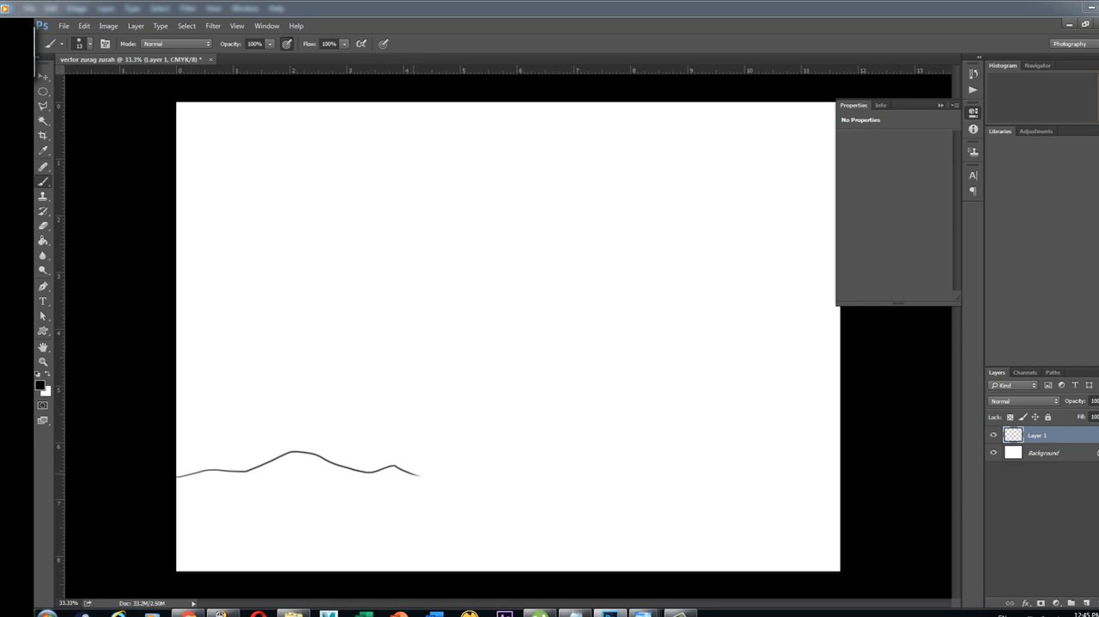
pyautogui.moveTo(420, 475); pyautogui.dragTo(453, 465)
pyautogui.hotkey('ctrl', 'z')
pyautogui.hotkey('ctrl', 'alt', 'z')
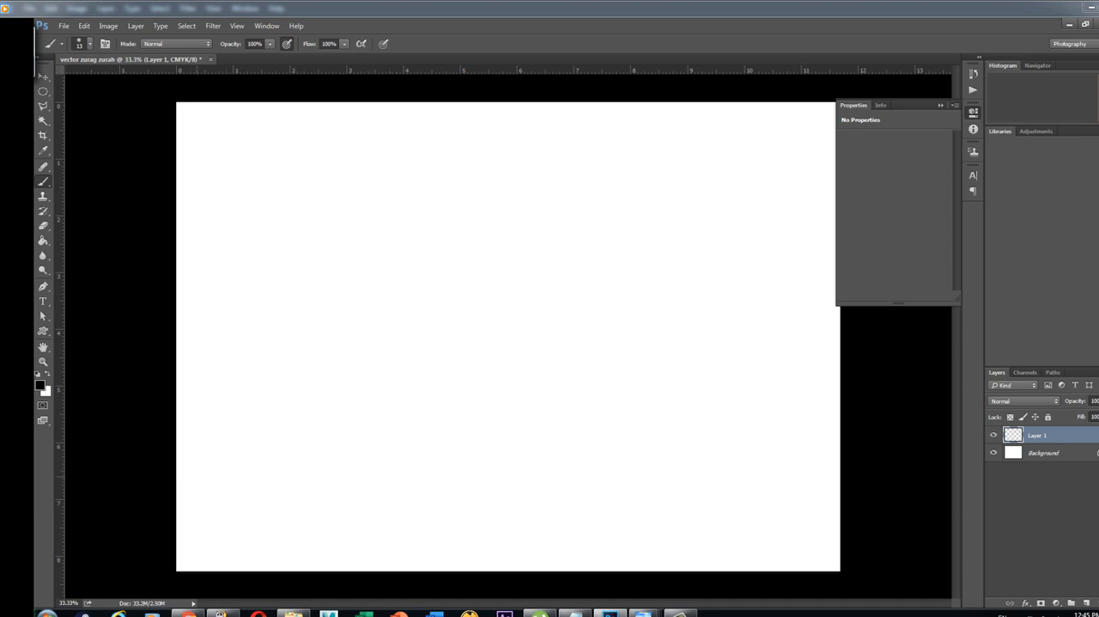
pyautogui.moveTo(176, 500)
pyautogui.mouseDown()
pyautogui.moveTo(234, 496)
pyautogui.moveTo(298, 470)
pyautogui.moveTo(345, 485)
pyautogui.mouseUp()
pyautogui.hotkey('ctrl', 'z')
pyautogui.moveTo(179, 465)
pyautogui.mouseDown()
pyautogui.moveTo(317, 426)
pyautogui.moveTo(456, 479)
pyautogui.moveTo(502, 469)
pyautogui.moveTo(617, 492)
pyautogui.moveTo(666, 461)
pyautogui.moveTo(701, 465)
pyautogui.moveTo(723, 450)
pyautogui.moveTo(789, 442)
pyautogui.moveTo(840, 412)
pyautogui.mouseUp()
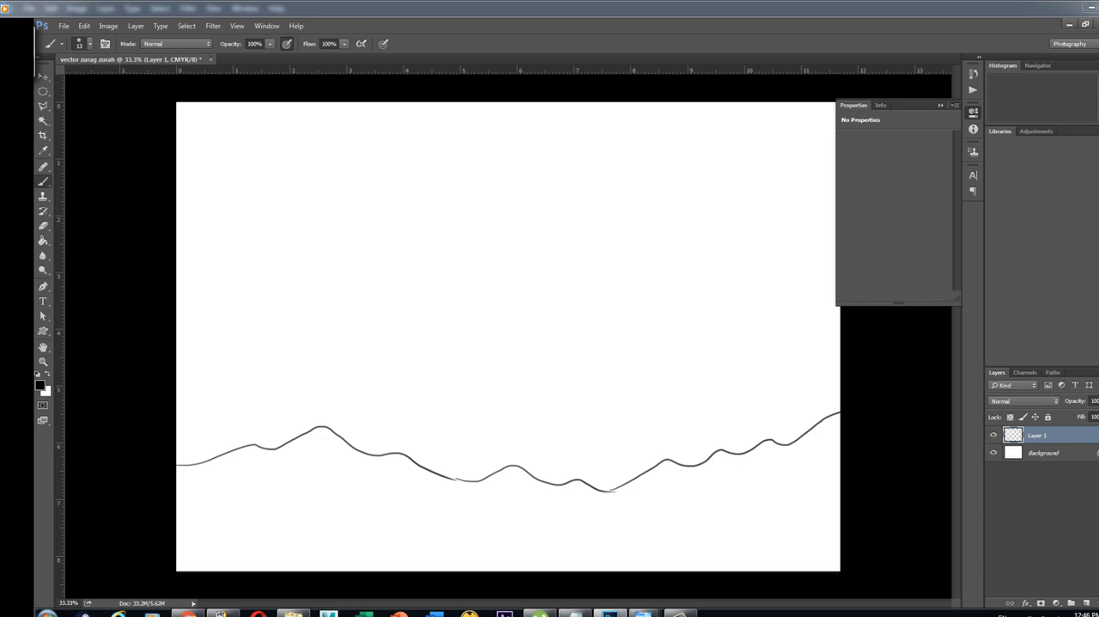
# Rename the front ridge layer as "uul1"
pyautogui.doubleClick(1040, 435)
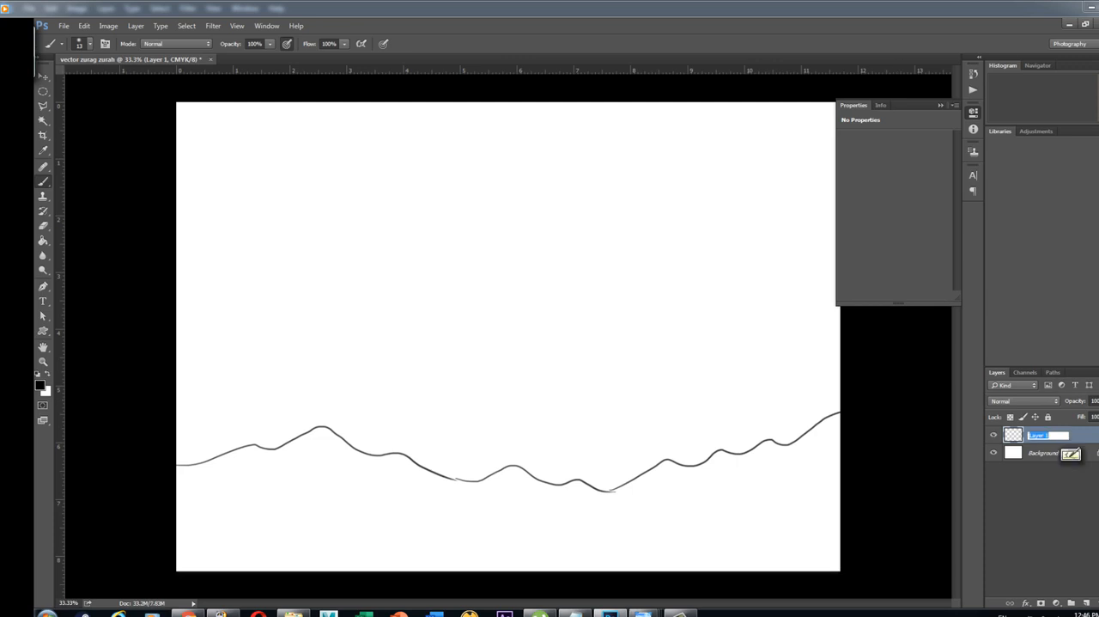
pyautogui.write('uul')
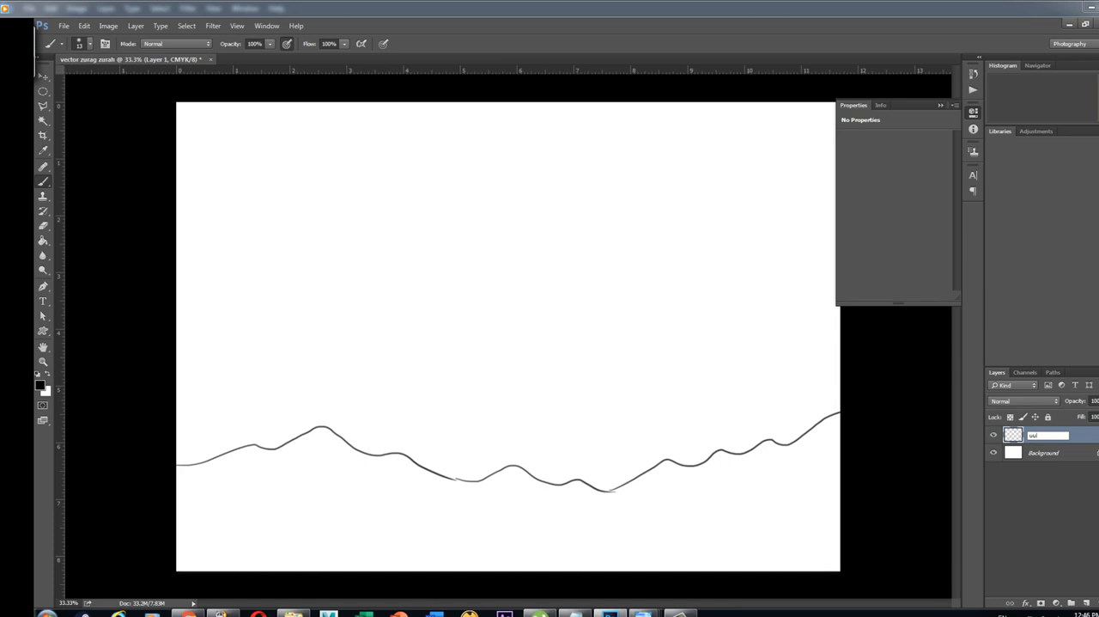
pyautogui.write('1')
pyautogui.press('Return')
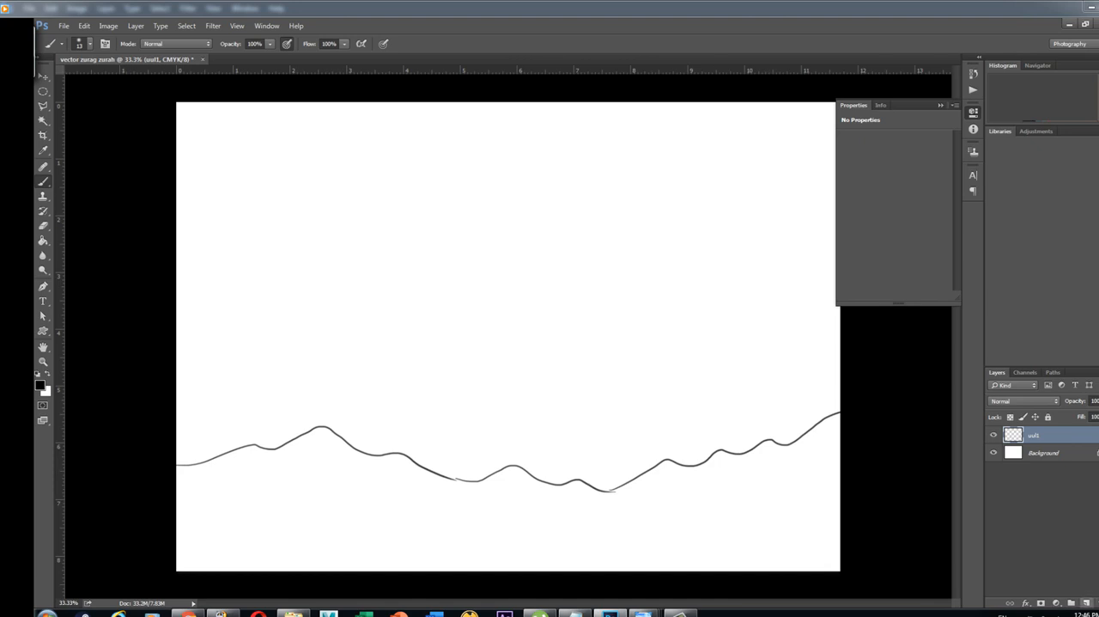
# Add a new layer above uul1 and name it "uul2"
pyautogui.click(1086, 603)
pyautogui.doubleClick(1038, 435)
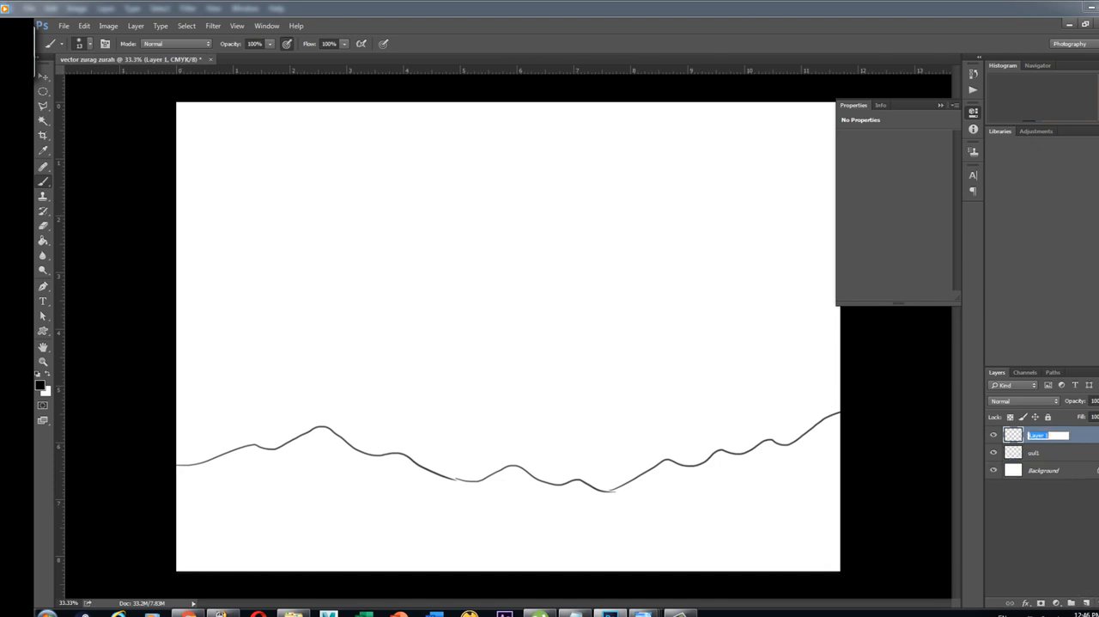
pyautogui.write('uul2')
pyautogui.press('Return')
# Brush a second mountain ridge behind the front one, with a short section at the canvas's left edge and a long middle section
pyautogui.moveTo(176, 420)
pyautogui.mouseDown()
pyautogui.moveTo(257, 419)
pyautogui.moveTo(307, 435)
pyautogui.mouseUp()
pyautogui.hotkey('ctrl', 'z')
pyautogui.hotkey('ctrl', 'z')
pyautogui.moveTo(178, 420); pyautogui.dragTo(297, 424)
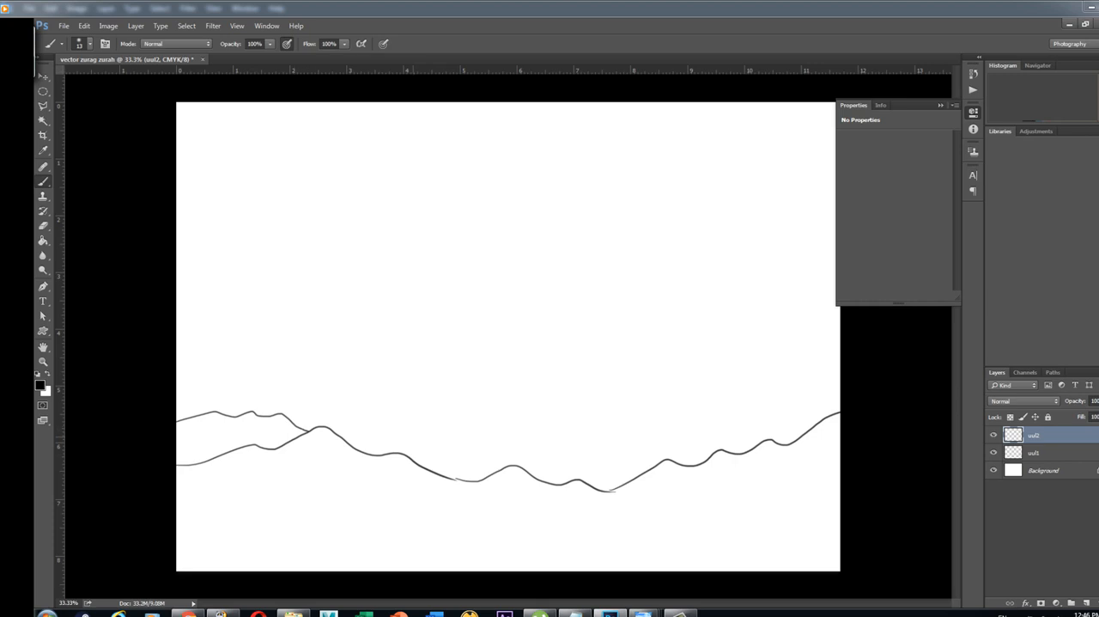
pyautogui.moveTo(349, 441)
pyautogui.mouseDown()
pyautogui.moveTo(450, 406)
pyautogui.moveTo(499, 420)
pyautogui.moveTo(571, 424)
pyautogui.moveTo(601, 411)
pyautogui.moveTo(651, 429)
pyautogui.moveTo(758, 442)
pyautogui.mouseUp()
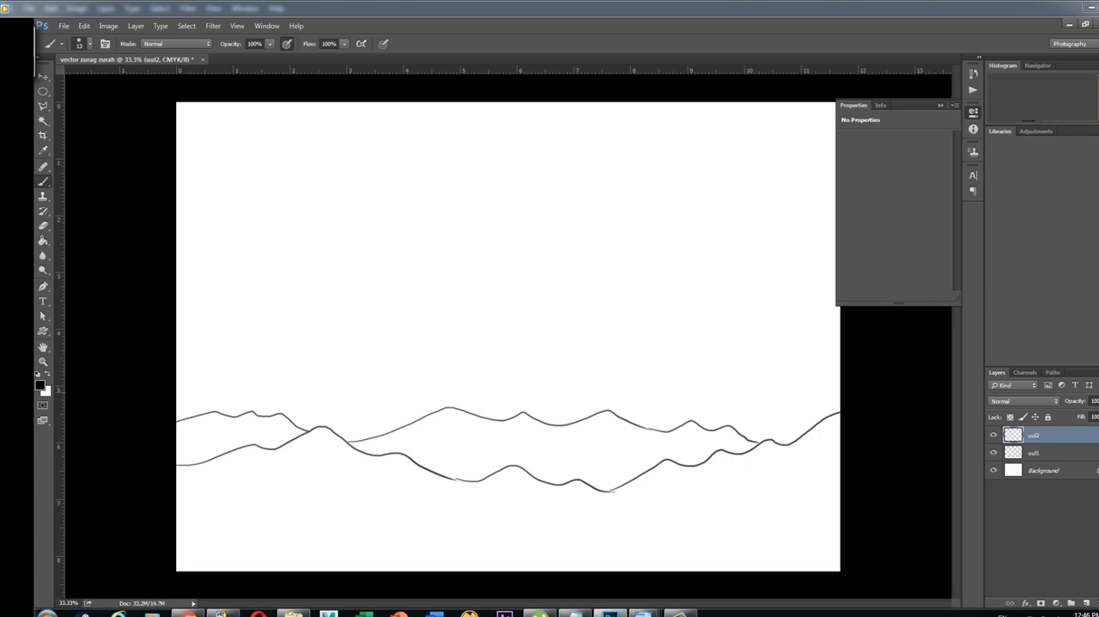
# Add a new layer above uul2 and name it "uul 3"
pyautogui.moveTo(176, 362); pyautogui.dragTo(284, 379)
pyautogui.hotkey('ctrl', 'z')
pyautogui.click(1086, 603)
pyautogui.doubleClick(1038, 435)
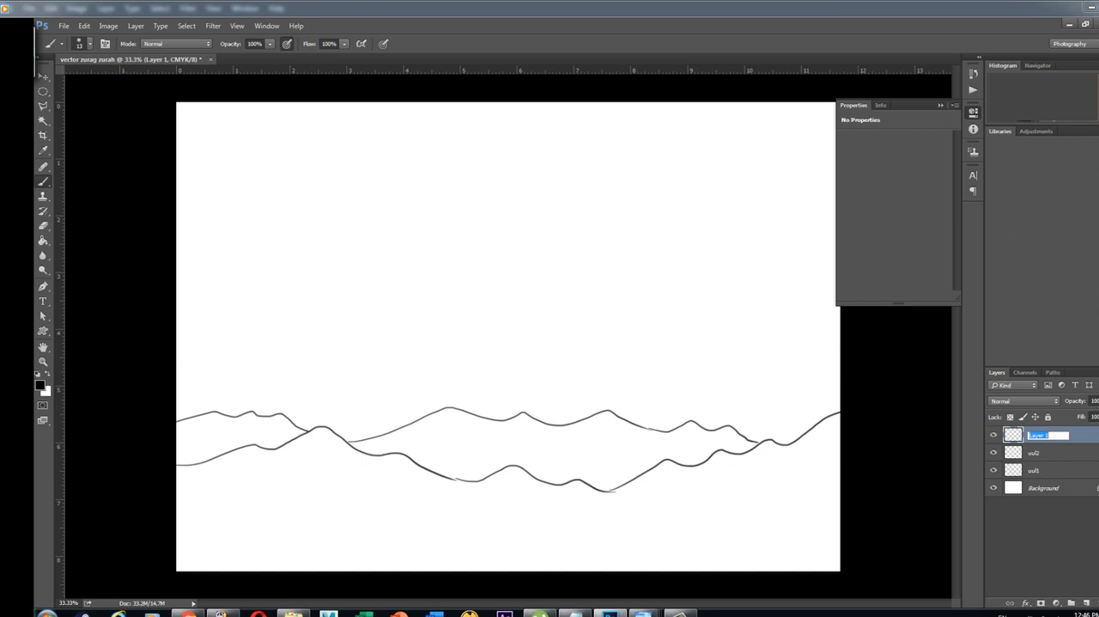
pyautogui.write('uul 3')
pyautogui.press('Return')
# Brush the farthest mountain ridge as two slopes, one descending from the canvas's left edge and one rising toward its right edge
pyautogui.moveTo(176, 353); pyautogui.dragTo(334, 388)
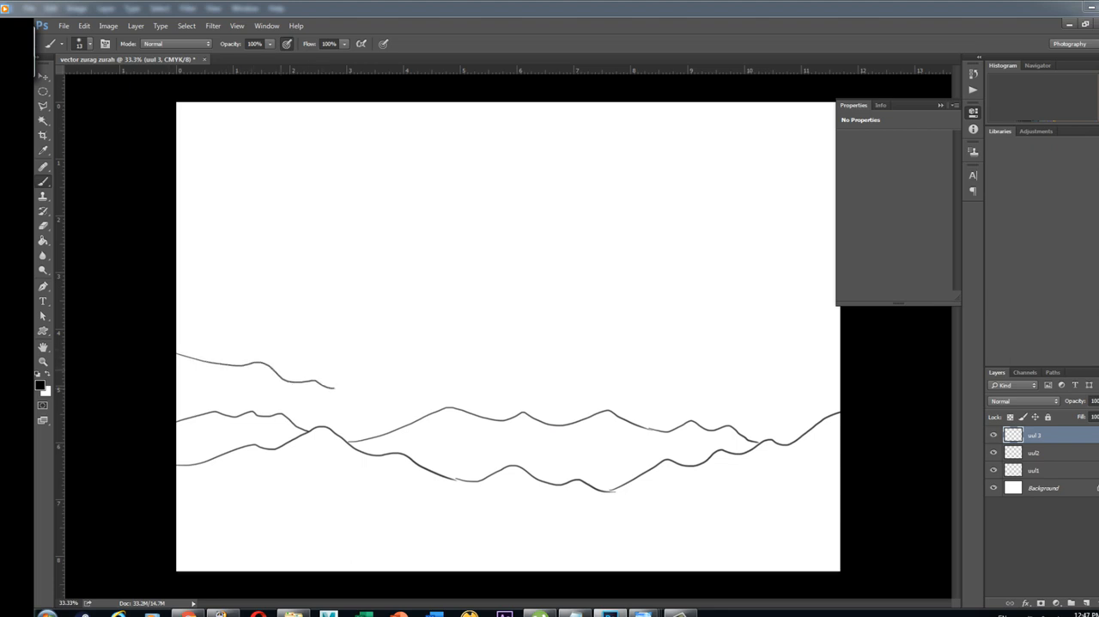
pyautogui.hotkey('ctrl', 'z')
pyautogui.moveTo(176, 354)
pyautogui.mouseDown()
pyautogui.moveTo(250, 353)
pyautogui.moveTo(420, 416)
pyautogui.mouseUp()
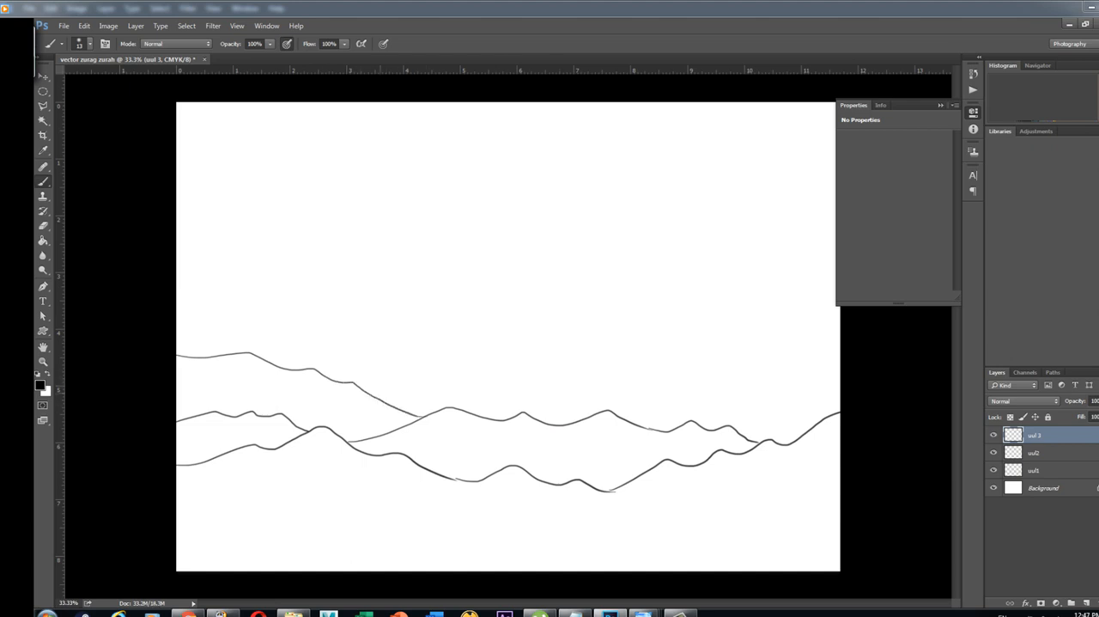
pyautogui.moveTo(378, 395)
pyautogui.mouseDown()
pyautogui.moveTo(467, 367)
pyautogui.moveTo(558, 383)
pyautogui.moveTo(602, 375)
pyautogui.moveTo(670, 401)
pyautogui.mouseUp()
pyautogui.hotkey('ctrl', 'z')
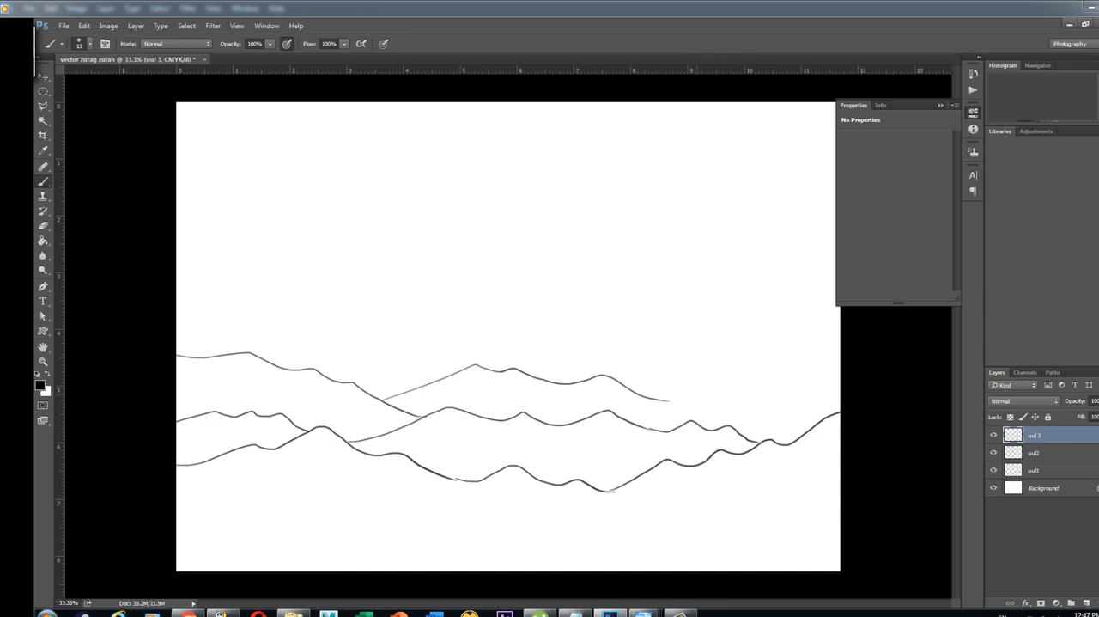
pyautogui.hotkey('ctrl', 'z')
pyautogui.moveTo(385, 398)
pyautogui.mouseDown()
pyautogui.moveTo(459, 369)
pyautogui.moveTo(572, 365)
pyautogui.moveTo(680, 316)
pyautogui.moveTo(720, 334)
pyautogui.moveTo(756, 328)
pyautogui.moveTo(773, 340)
pyautogui.moveTo(840, 344)
pyautogui.mouseUp()
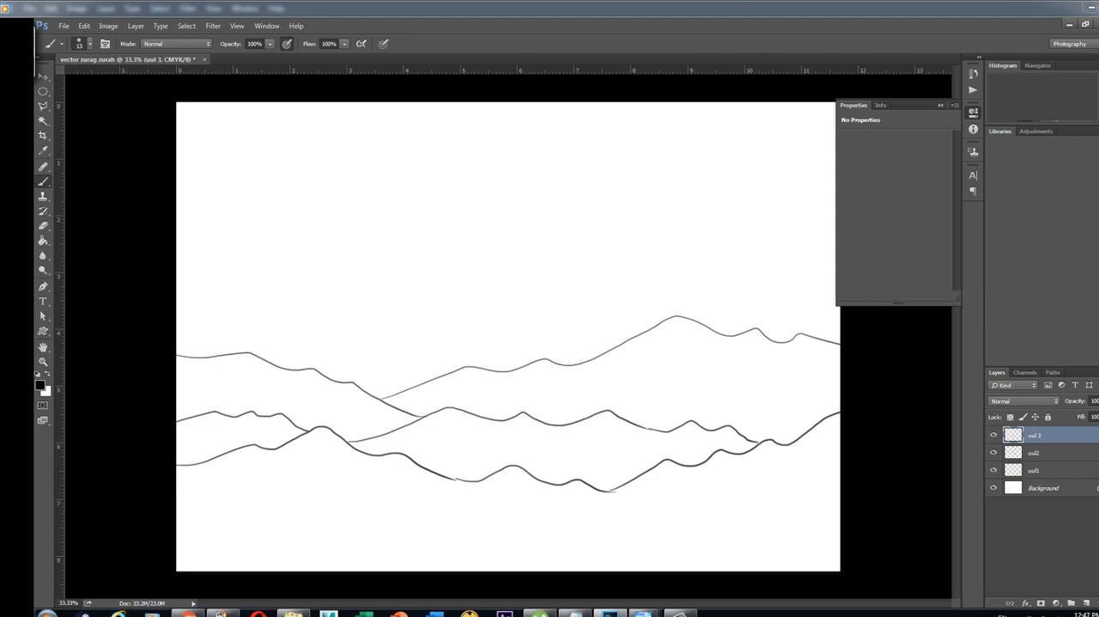
# Add a new layer above "uul 3" and name it "nar"
pyautogui.click(1086, 603)
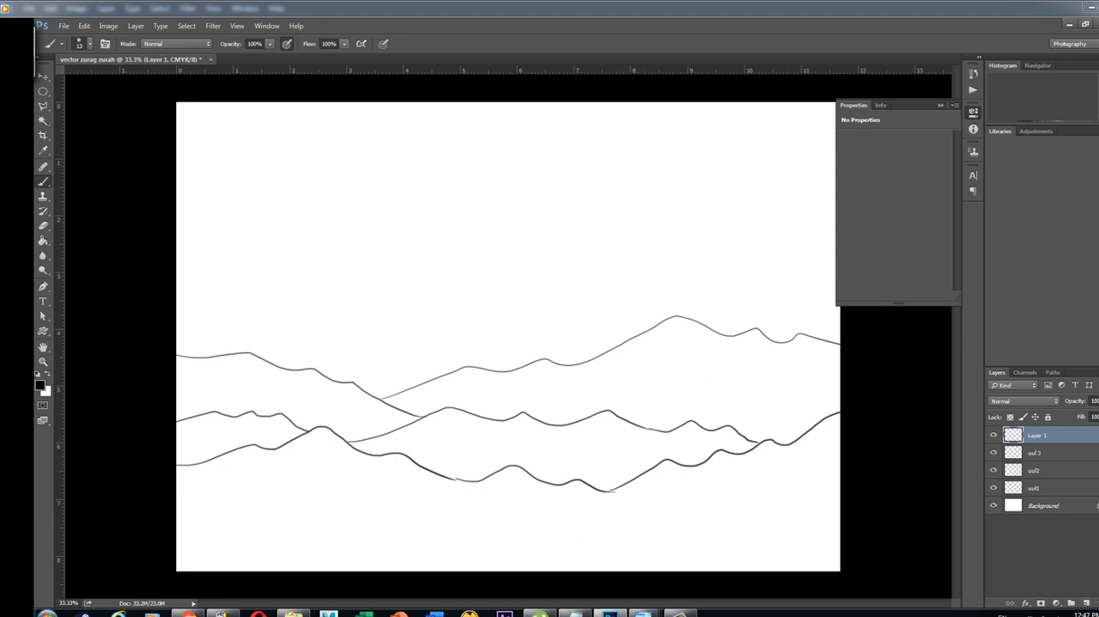
pyautogui.doubleClick(1038, 435)
pyautogui.click(1041, 436)
pyautogui.moveTo(1050, 436); pyautogui.dragTo(1029, 436)
pyautogui.click(1049, 435)
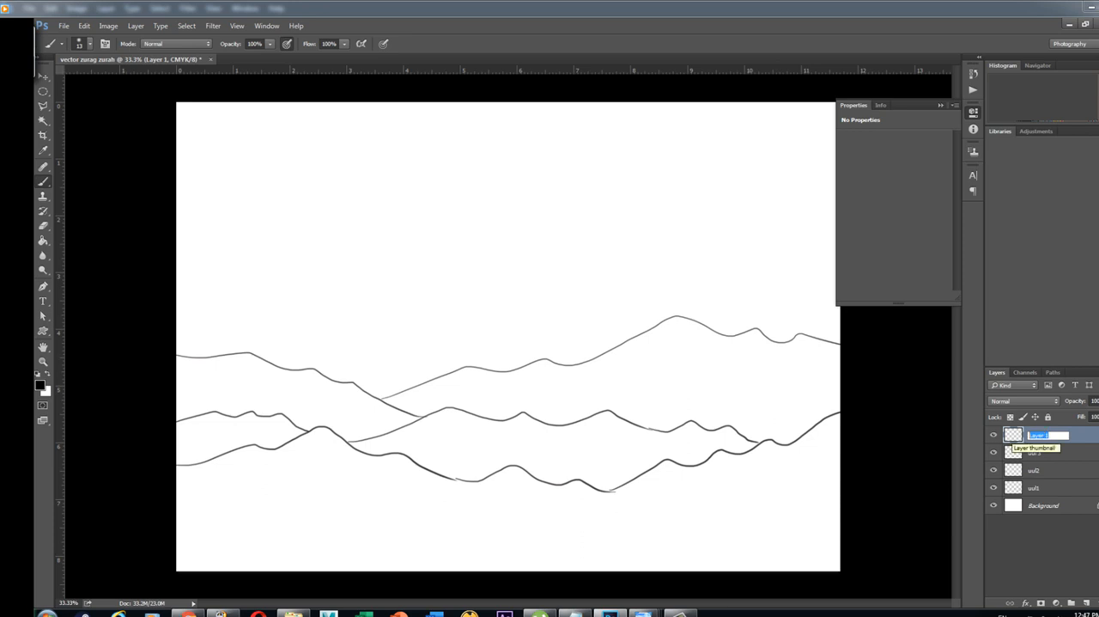
pyautogui.press('BackSpace')
pyautogui.write('Ba')
pyautogui.press('BackSpace')
pyautogui.press('BackSpace')
pyautogui.write('nar')
pyautogui.press('Return')
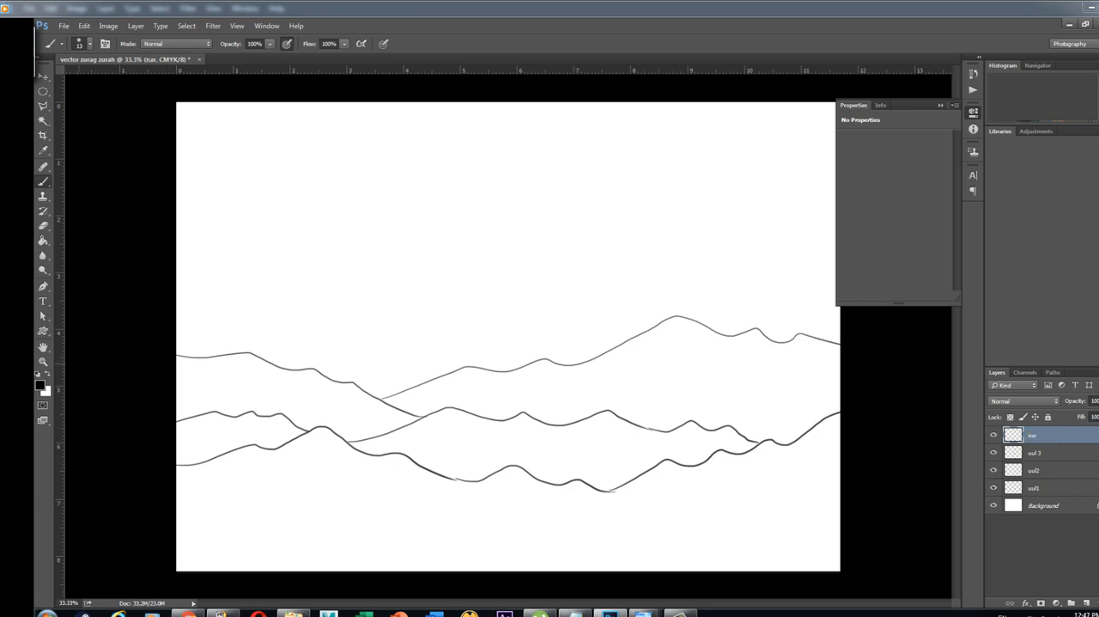
# Brush a sun arc rising from the valley between the two farthest slopes, redrawing it until the curve looks right
pyautogui.moveTo(294, 369); pyautogui.dragTo(422, 356)
pyautogui.hotkey('ctrl', 'z')
pyautogui.moveTo(283, 365)
pyautogui.mouseDown()
pyautogui.moveTo(430, 356)
pyautogui.moveTo(426, 376)
pyautogui.mouseUp()
pyautogui.hotkey('ctrl', 'z')
pyautogui.moveTo(281, 368); pyautogui.dragTo(414, 366)
pyautogui.hotkey('ctrl', 'z')
pyautogui.moveTo(283, 367)
pyautogui.mouseDown()
pyautogui.moveTo(361, 324)
pyautogui.moveTo(421, 376)
pyautogui.mouseUp()
pyautogui.hotkey('ctrl', 'z')
pyautogui.moveTo(279, 365)
pyautogui.mouseDown()
pyautogui.moveTo(404, 337)
pyautogui.moveTo(419, 378)
pyautogui.mouseUp()
pyautogui.hotkey('ctrl', 'z')
pyautogui.moveTo(296, 368)
pyautogui.mouseDown()
pyautogui.moveTo(413, 333)
pyautogui.moveTo(421, 371)
pyautogui.mouseUp()
pyautogui.hotkey('ctrl', 'z')
pyautogui.moveTo(287, 368)
pyautogui.mouseDown()
pyautogui.moveTo(369, 317)
pyautogui.moveTo(430, 378)
pyautogui.mouseUp()
pyautogui.hotkey('ctrl', 'z')
pyautogui.moveTo(278, 366); pyautogui.dragTo(420, 378)
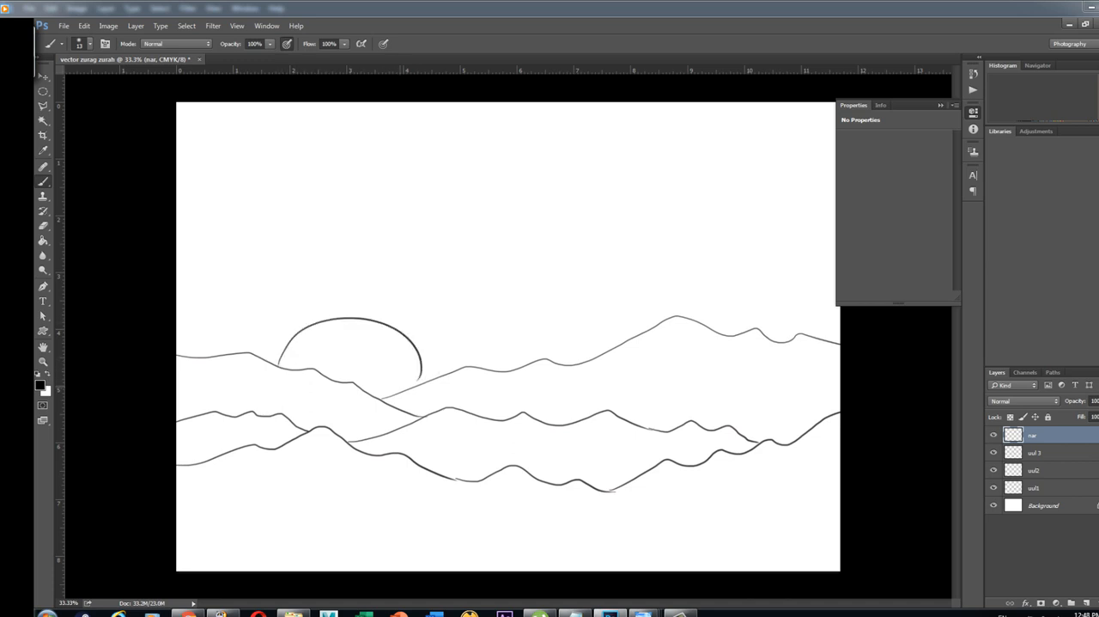
pyautogui.hotkey('ctrl', 'z')
pyautogui.moveTo(284, 368); pyautogui.dragTo(441, 375)
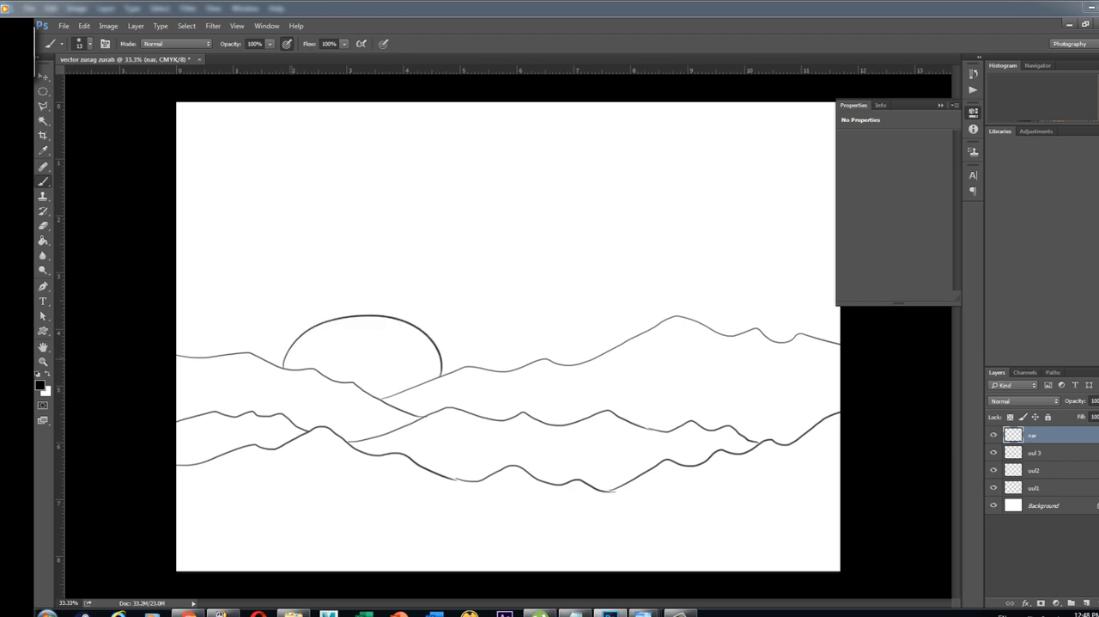
pyautogui.hotkey('ctrl', 'z')
pyautogui.moveTo(280, 367); pyautogui.dragTo(430, 377)
pyautogui.hotkey('ctrl', 'z')
pyautogui.moveTo(281, 367)
pyautogui.mouseDown()
pyautogui.moveTo(381, 317)
pyautogui.moveTo(421, 377)
pyautogui.mouseUp()
pyautogui.hotkey('ctrl', 'z')
pyautogui.moveTo(284, 366)
pyautogui.mouseDown()
pyautogui.moveTo(426, 340)
pyautogui.moveTo(436, 371)
pyautogui.mouseUp()
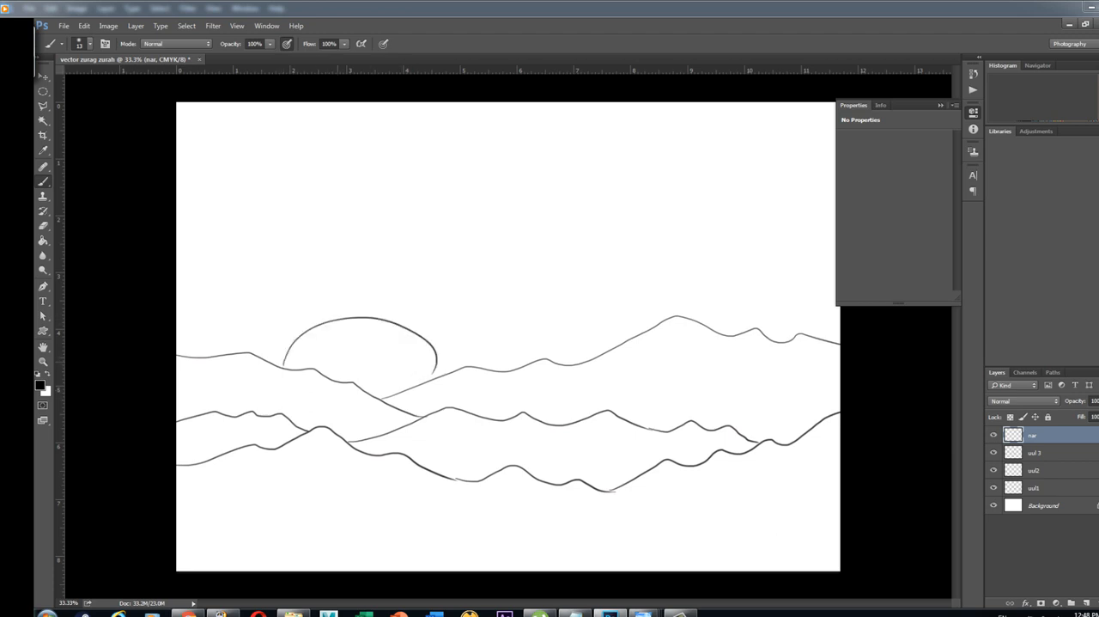
pyautogui.hotkey('ctrl', 'z')
pyautogui.moveTo(279, 366); pyautogui.dragTo(408, 375)
pyautogui.hotkey('ctrl', 'z')
pyautogui.moveTo(280, 366)
pyautogui.mouseDown()
pyautogui.moveTo(289, 349)
pyautogui.moveTo(409, 375)
pyautogui.mouseUp()
pyautogui.hotkey('ctrl', 'z')
pyautogui.moveTo(280, 364)
pyautogui.mouseDown()
pyautogui.moveTo(418, 362)
pyautogui.moveTo(416, 383)
pyautogui.mouseUp()
pyautogui.hotkey('ctrl', 'z')
pyautogui.moveTo(280, 361); pyautogui.dragTo(401, 376)
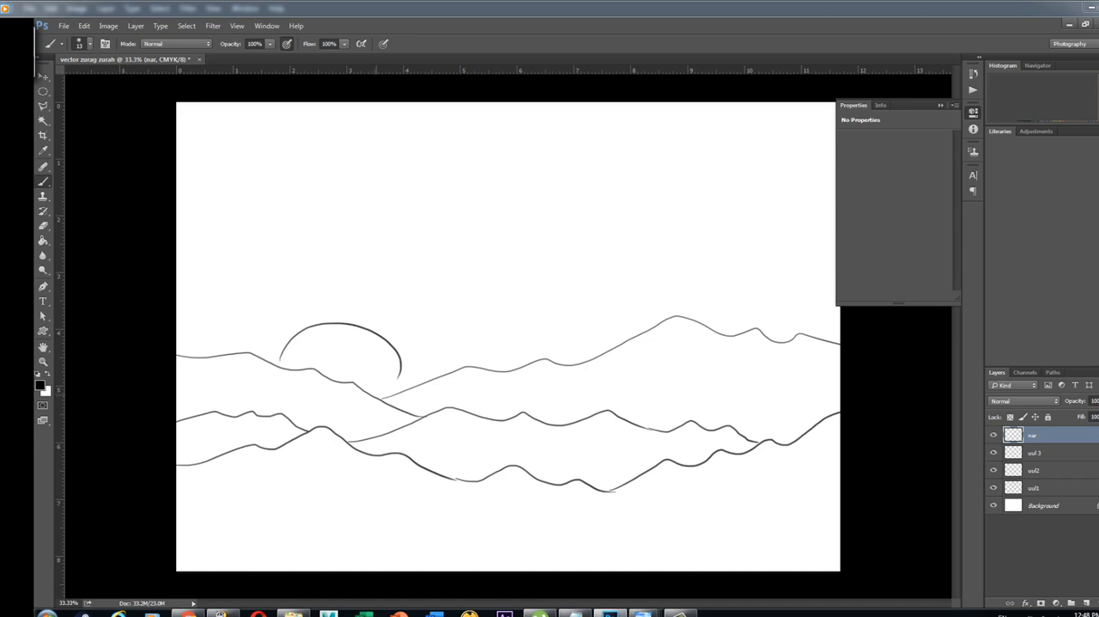
pyautogui.hotkey('ctrl', 'z')
pyautogui.moveTo(280, 362)
pyautogui.mouseDown()
pyautogui.moveTo(289, 348)
pyautogui.moveTo(416, 380)
pyautogui.mouseUp()
pyautogui.hotkey('ctrl', 'z')
pyautogui.moveTo(280, 353); pyautogui.dragTo(414, 383)
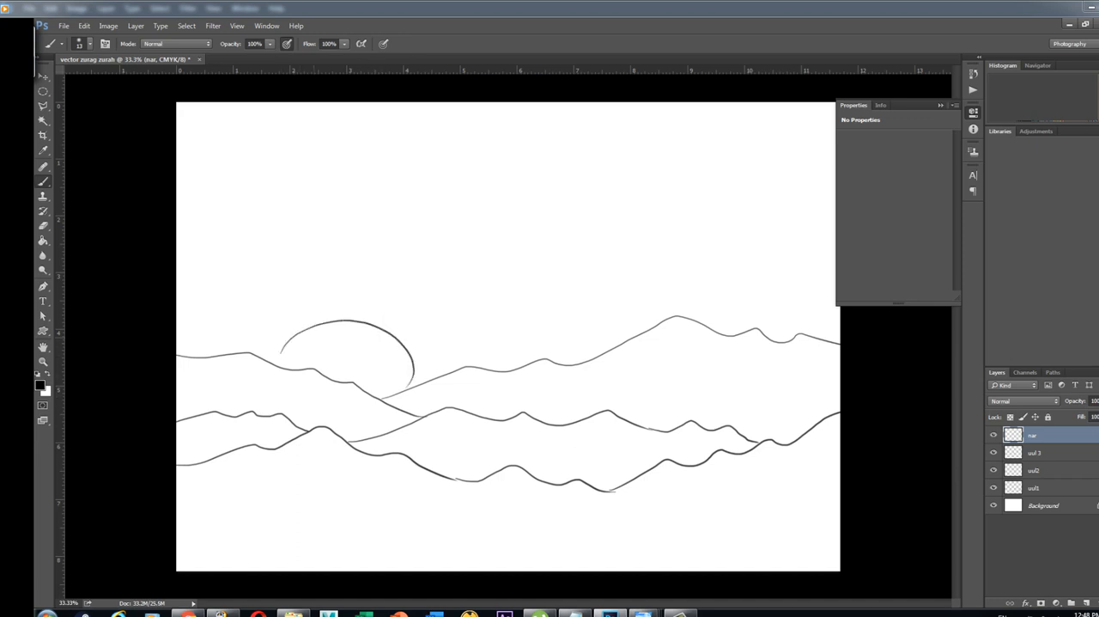
# Select the layers nar, uul 3, uul2 and uul1 and group them
pyautogui.press('v')
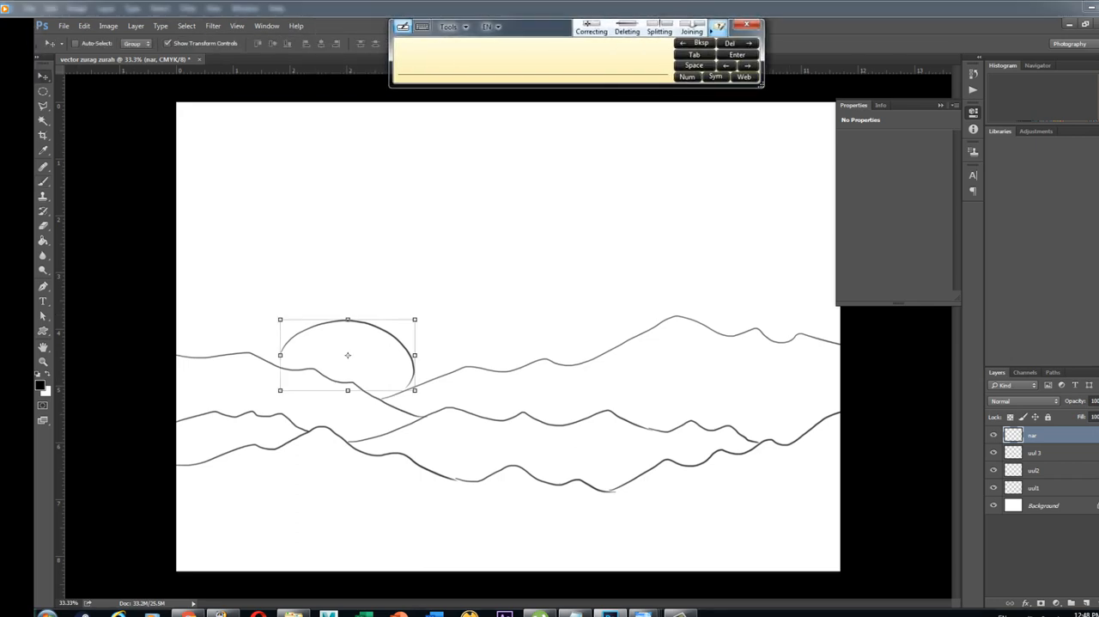
pyautogui.keyDown('ctrl'); pyautogui.click(509, 367); pyautogui.keyUp('ctrl')
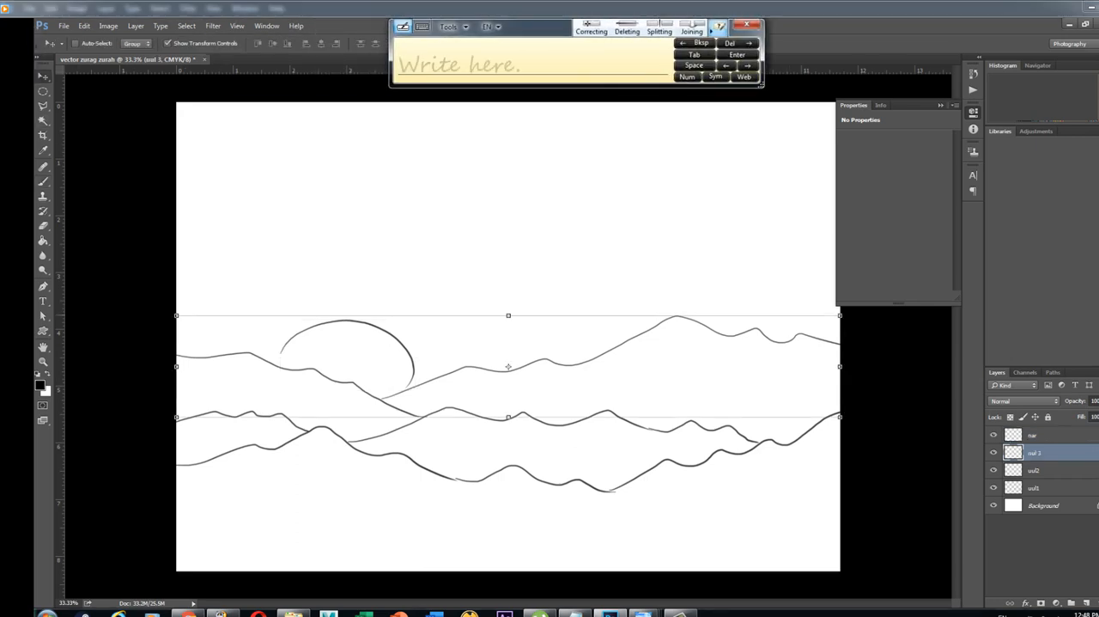
pyautogui.click(1035, 436)
pyautogui.keyDown('ctrl'); pyautogui.click(1036, 453); pyautogui.keyUp('ctrl')
pyautogui.keyDown('ctrl'); pyautogui.click(1036, 471); pyautogui.keyUp('ctrl')
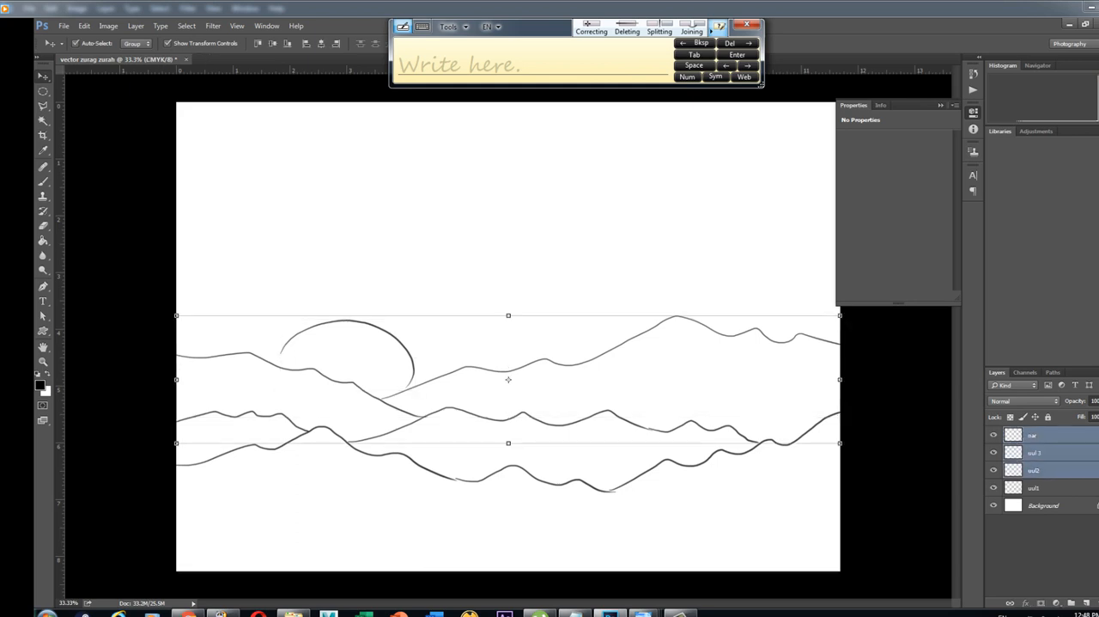
pyautogui.keyDown('ctrl'); pyautogui.click(1035, 488); pyautogui.keyUp('ctrl')
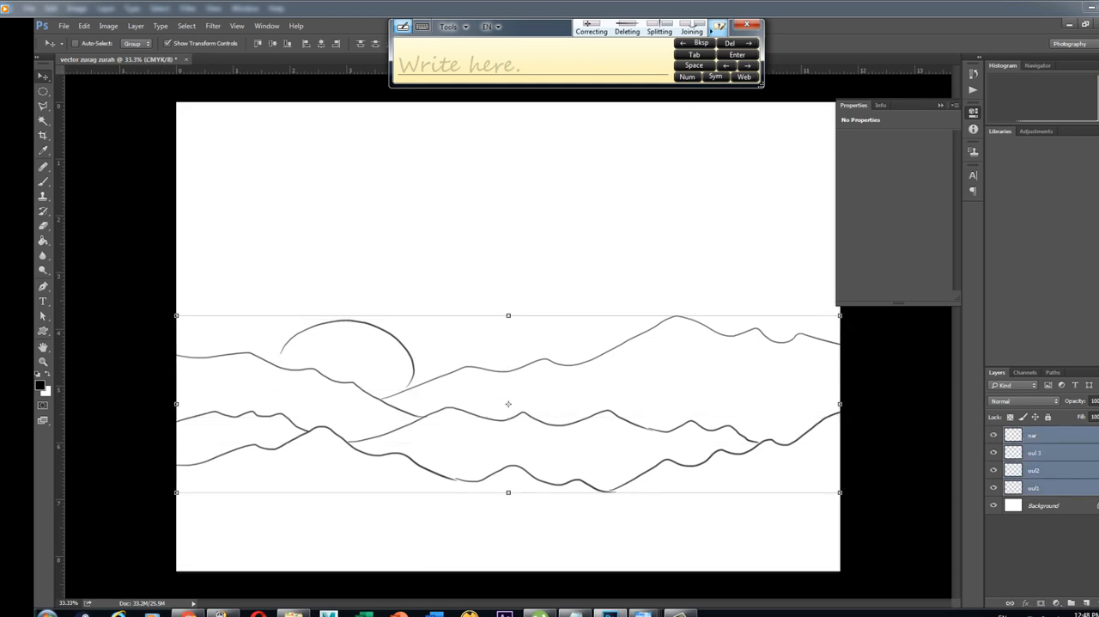
pyautogui.hotkey('ctrl', 'g')
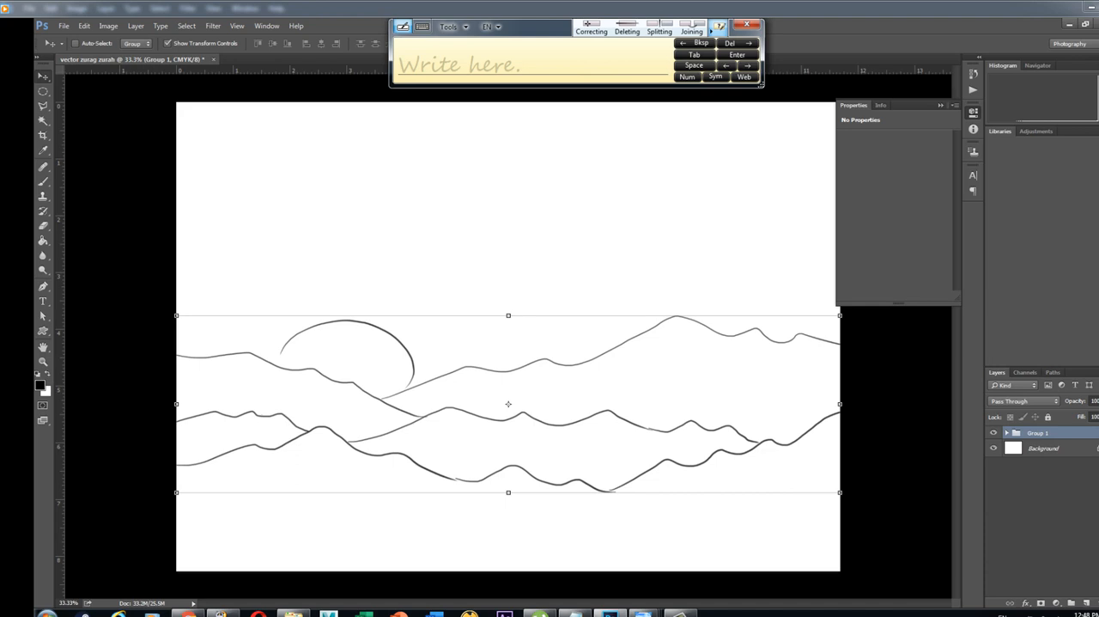
pyautogui.hotkey('ctrl', 'z')
pyautogui.hotkey('ctrl', 'g')
# Lower the sketch group's opacity to about 10% so its lines serve as a faint guide
pyautogui.press('2')
pyautogui.press('2')
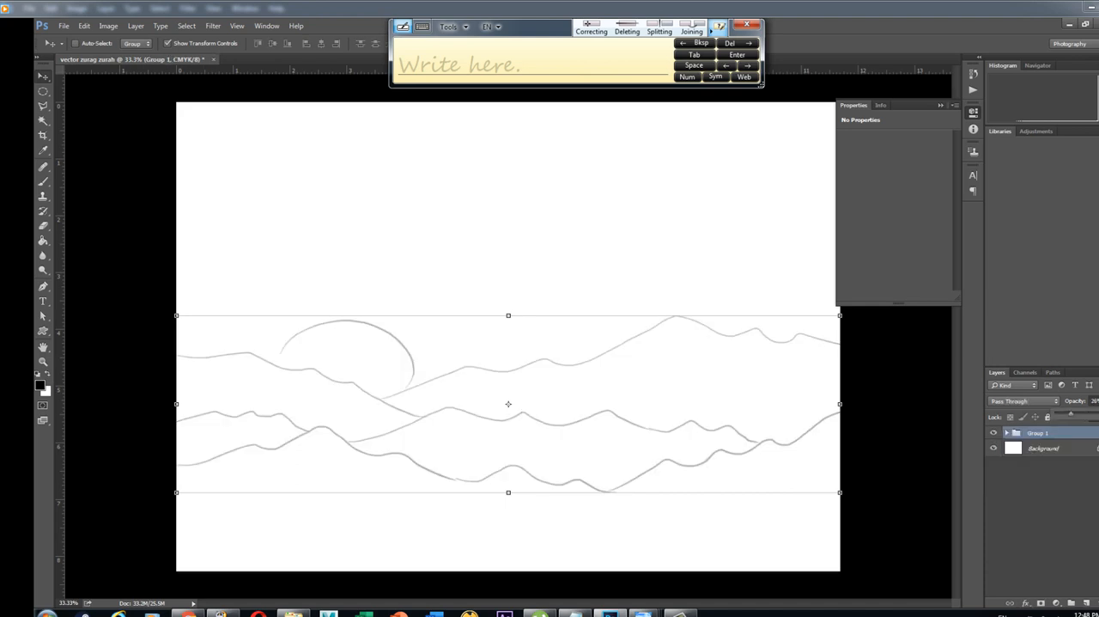
pyautogui.moveTo(1068, 414); pyautogui.dragTo(1065, 414)
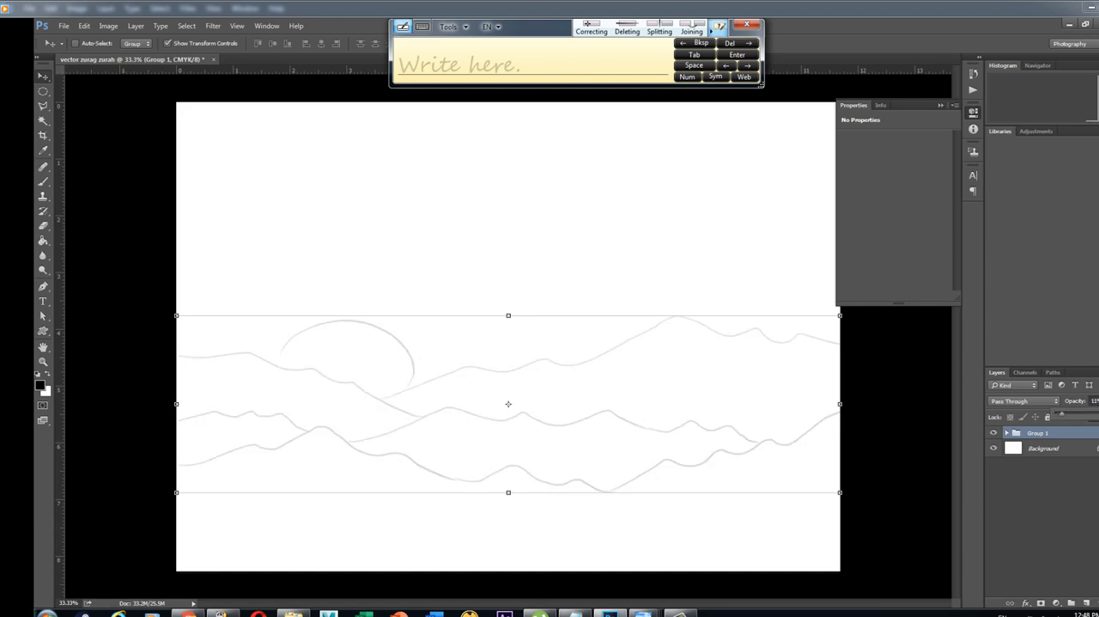
pyautogui.moveTo(1062, 414); pyautogui.dragTo(1060, 414)
pyautogui.click(43, 77)
# Add a new layer above the sketch group and name it "uul"
pyautogui.click(1041, 525)
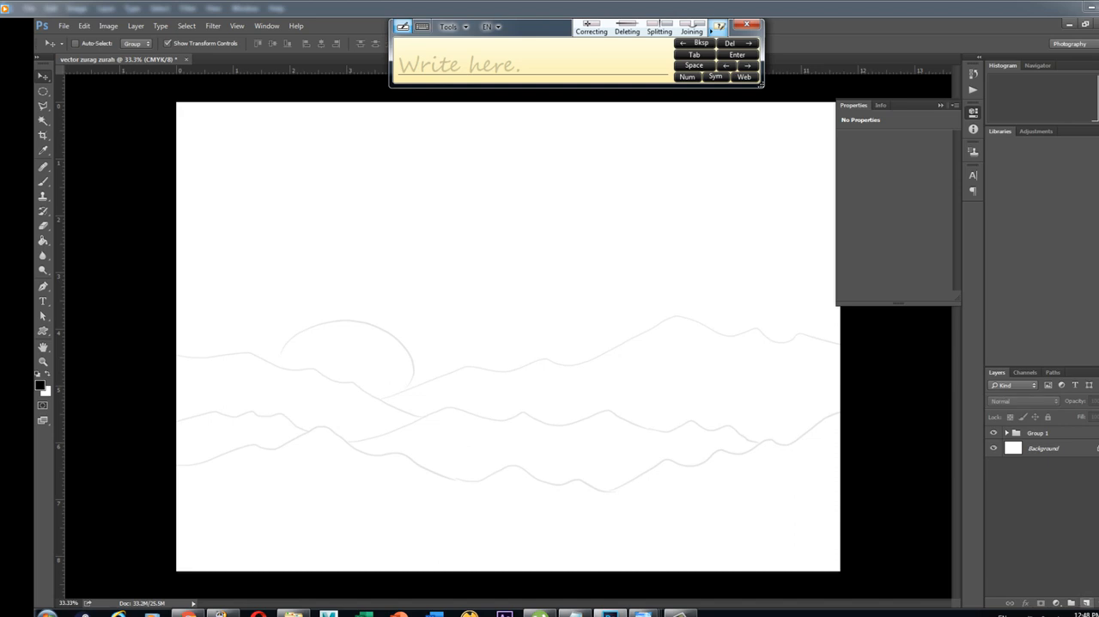
pyautogui.click(1087, 603)
pyautogui.doubleClick(1038, 435)
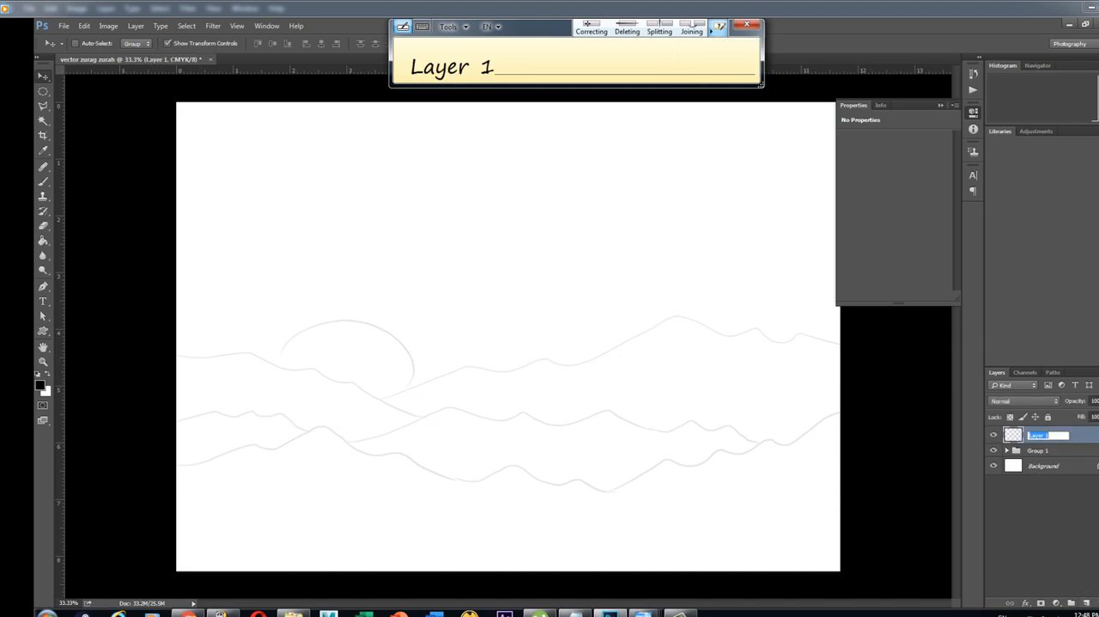
pyautogui.write('uul')
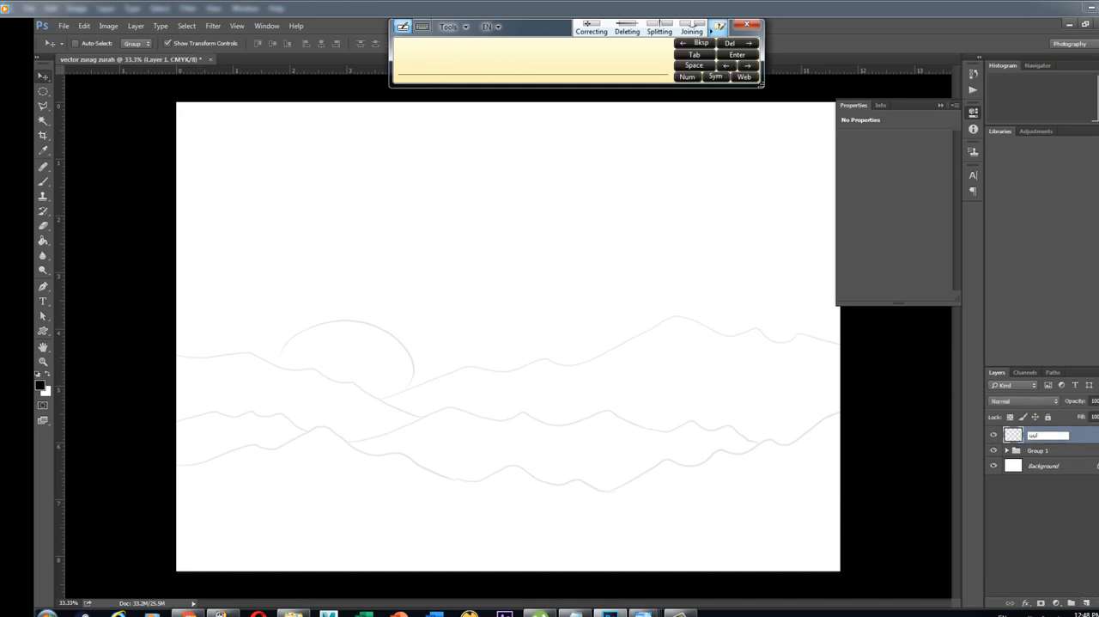
pyautogui.press('Return')
pyautogui.hotkey('ctrl', '+')
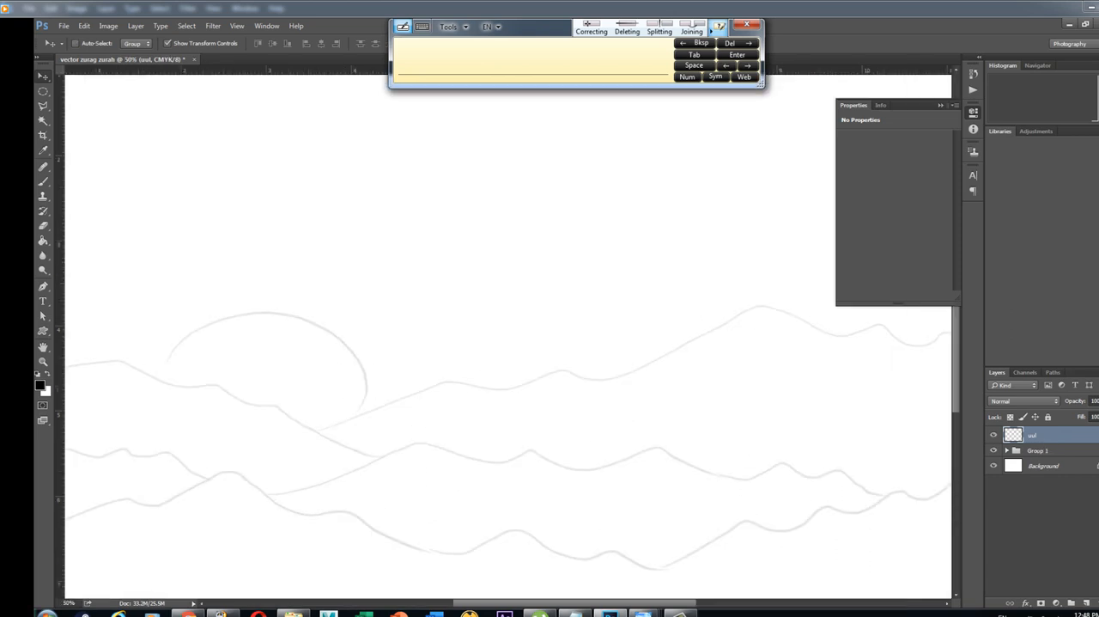
# Trace the nearest mountain ridge with the Pen tool, following the faint sketch line from beyond one side of the canvas to the other
pyautogui.moveTo(516, 464); pyautogui.dragTo(607, 243)
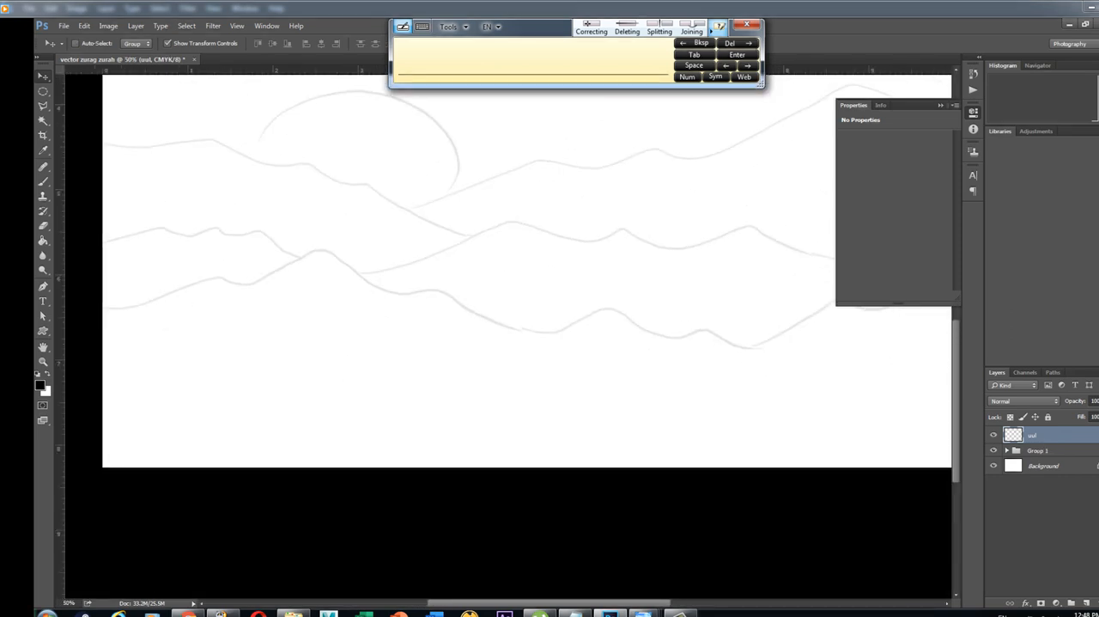
pyautogui.click(747, 25)
pyautogui.moveTo(543, 326); pyautogui.dragTo(525, 398)
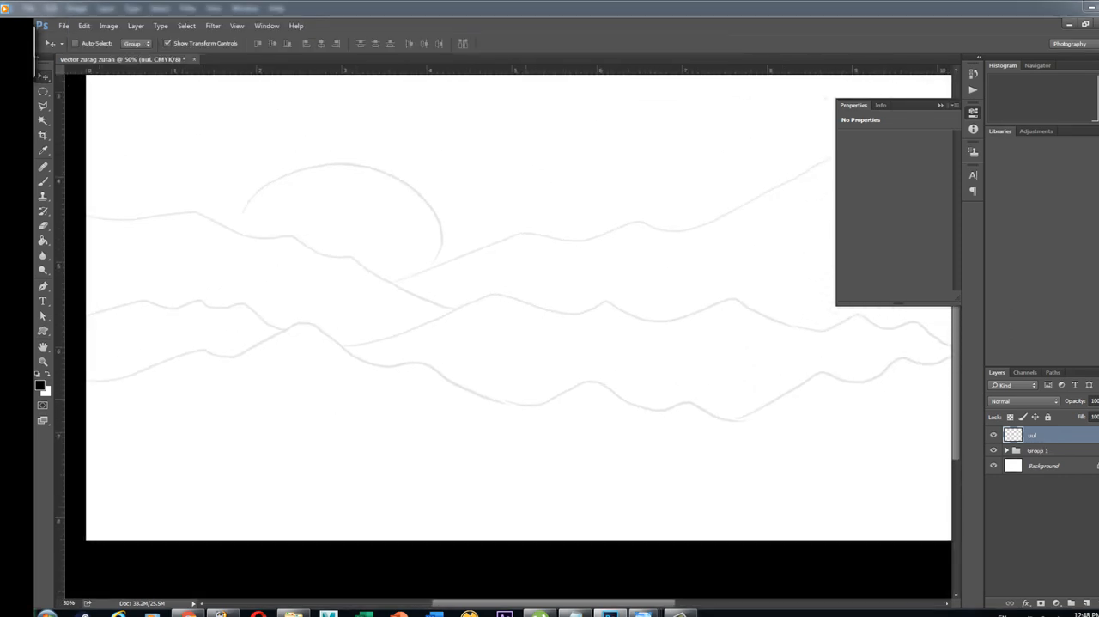
pyautogui.hotkey('ctrl', '-')
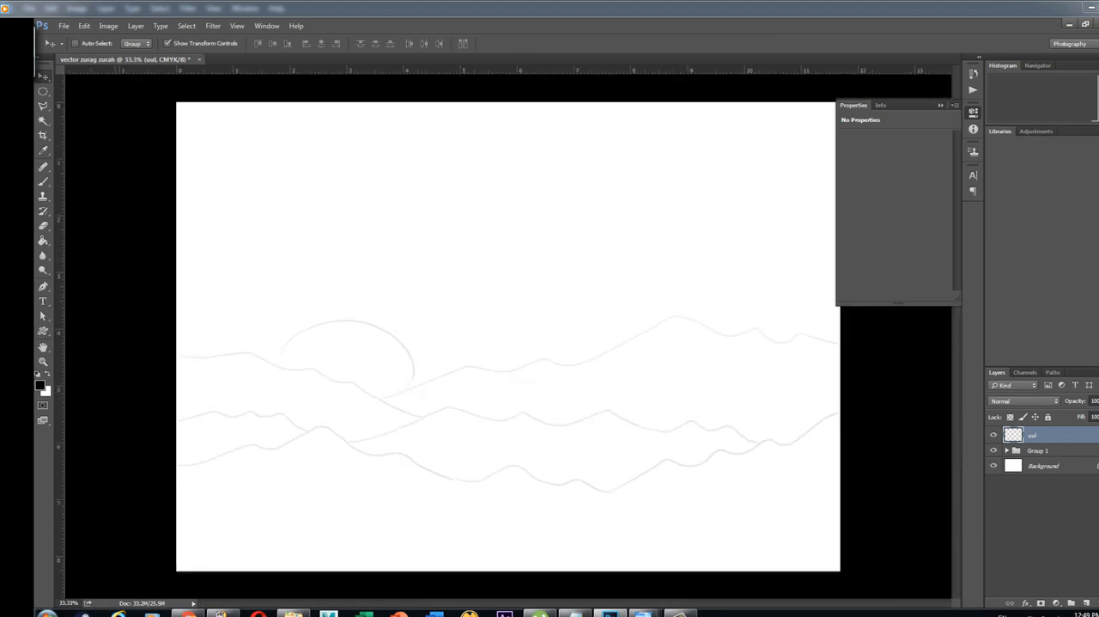
pyautogui.moveTo(43, 286); pyautogui.dragTo(43, 286)
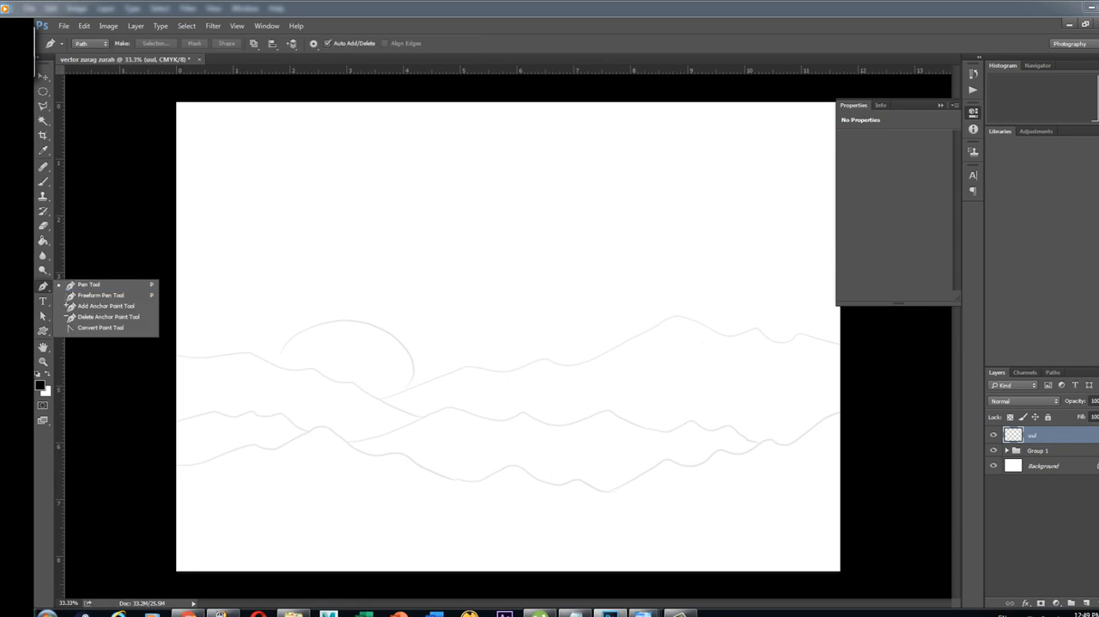
pyautogui.click(89, 284)
pyautogui.rightClick(43, 286)
pyautogui.click(88, 285)
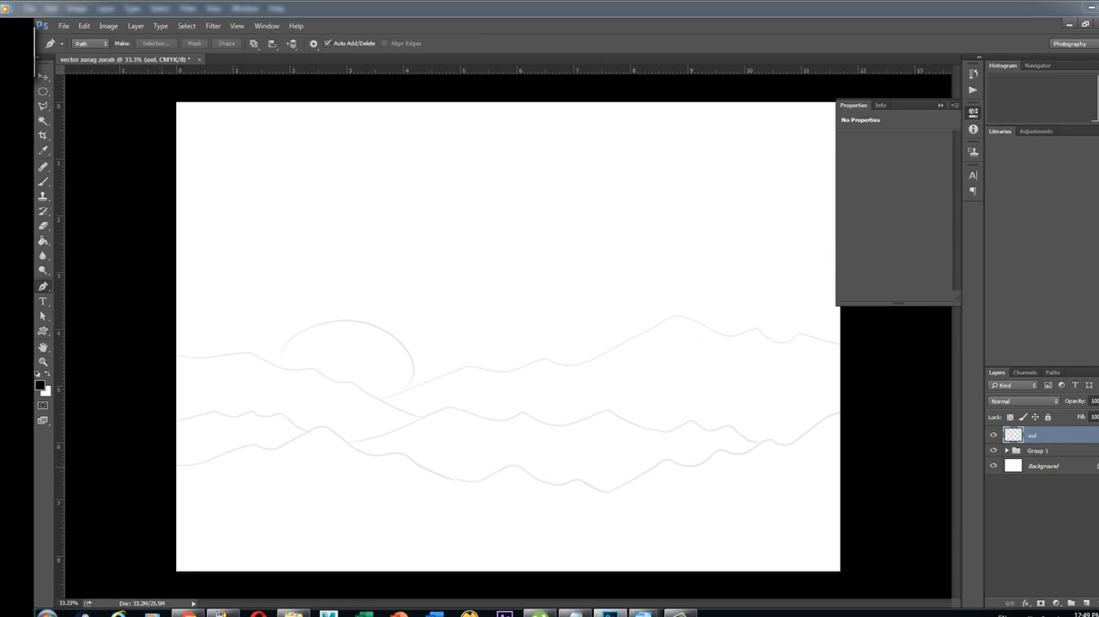
pyautogui.click(162, 467)
pyautogui.moveTo(227, 454); pyautogui.dragTo(412, 448)
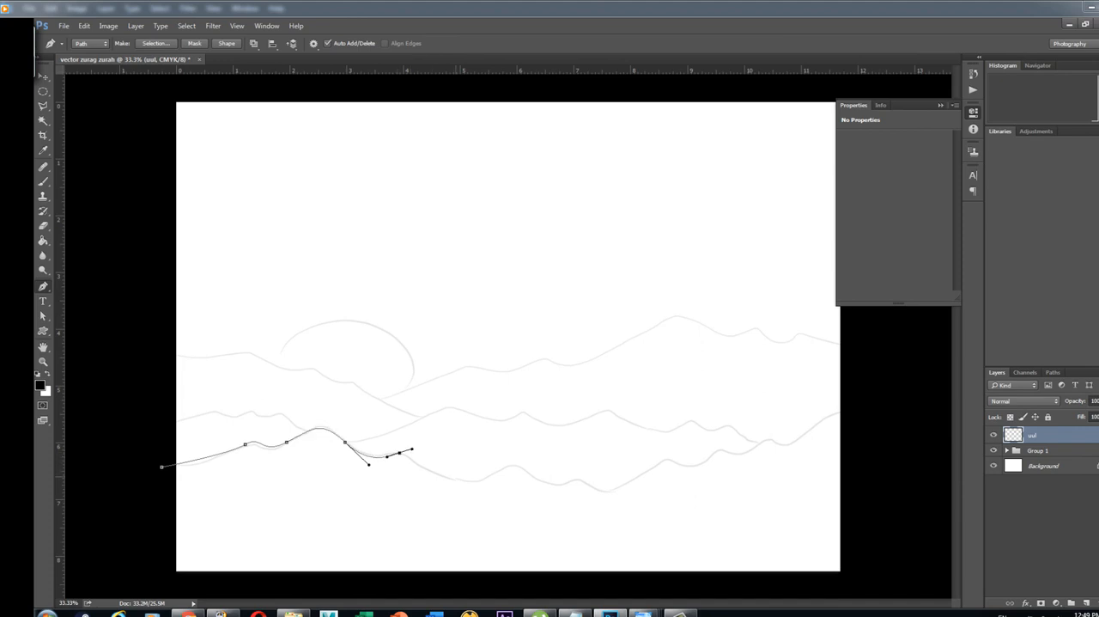
pyautogui.moveTo(453, 480); pyautogui.dragTo(633, 487)
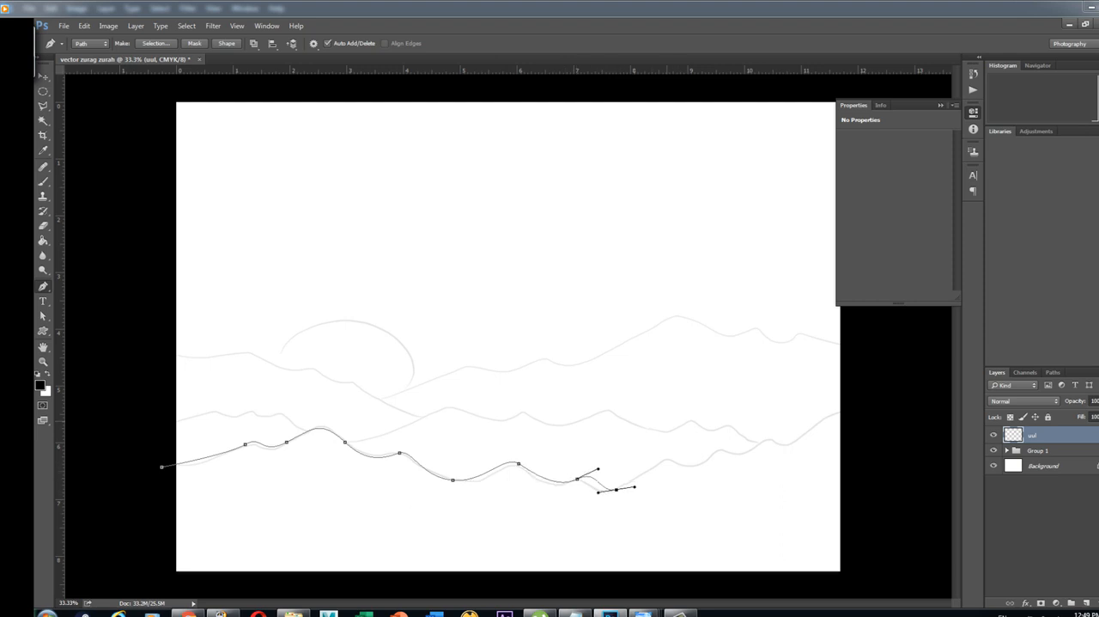
pyautogui.moveTo(667, 460); pyautogui.dragTo(817, 419)
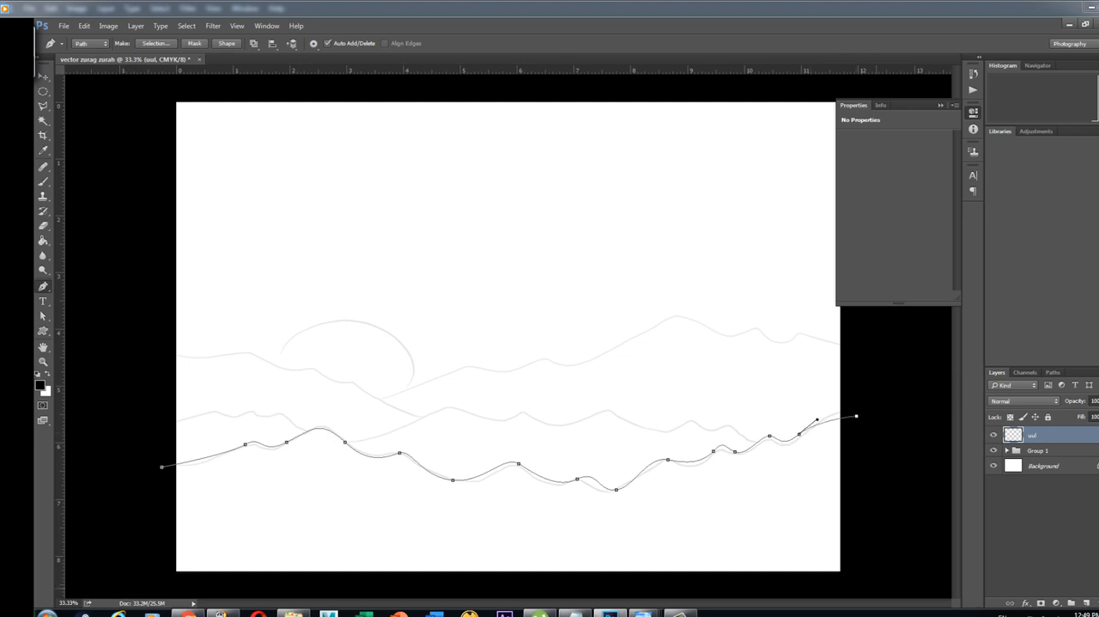
# Close the ridge path around the area below the canvas and convert it into a new anti-aliased selection
pyautogui.click(876, 589)
pyautogui.click(154, 583)
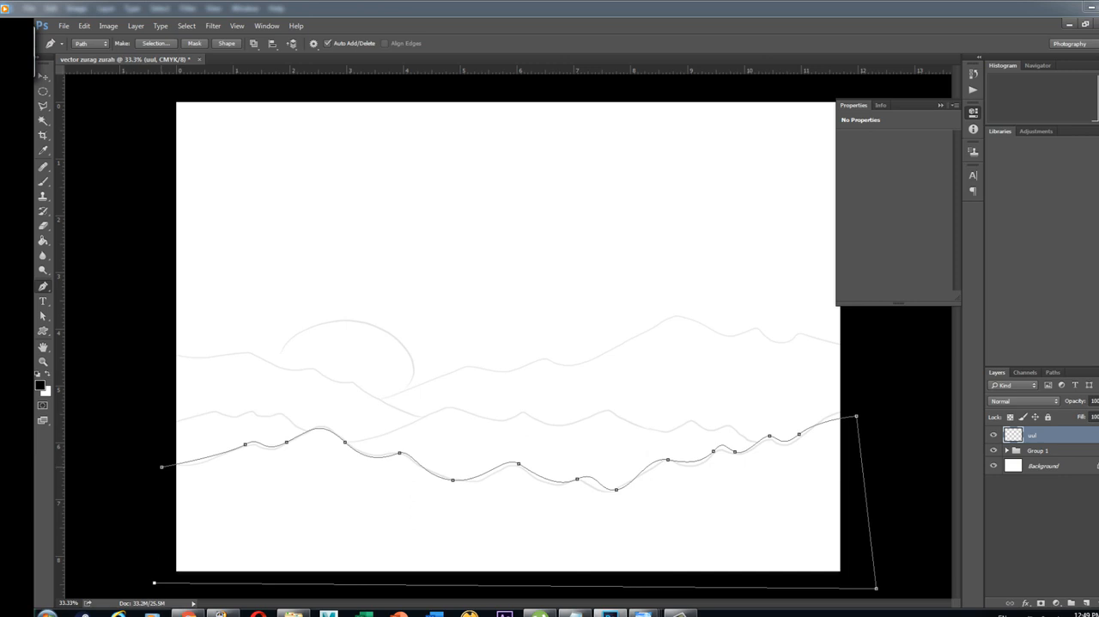
pyautogui.click(161, 467)
pyautogui.rightClick(206, 208)
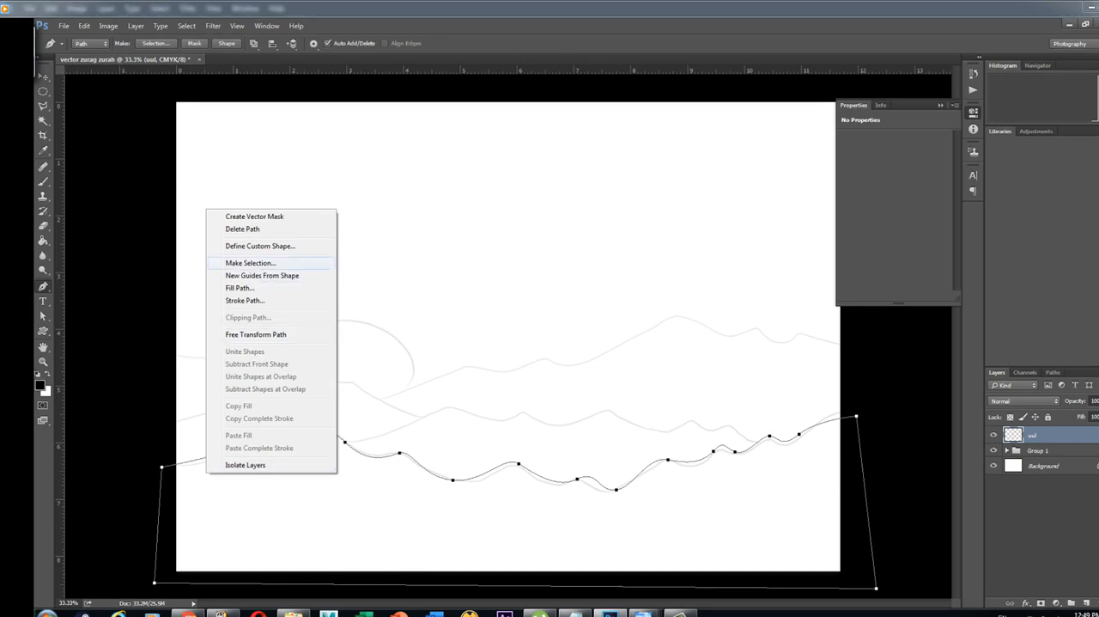
pyautogui.click(251, 263)
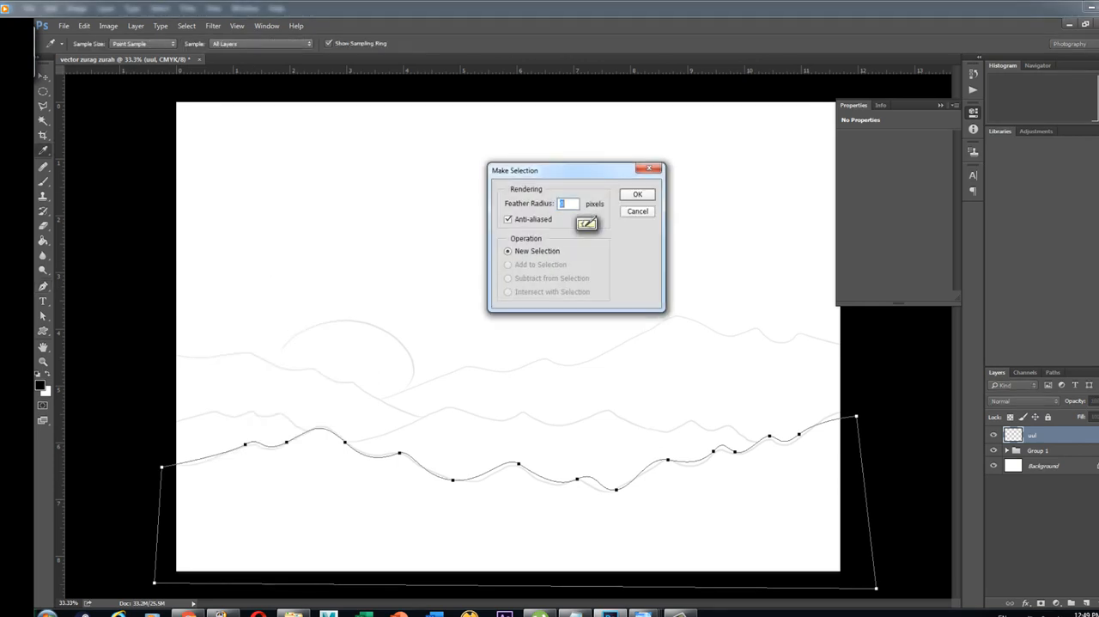
pyautogui.press('Return')
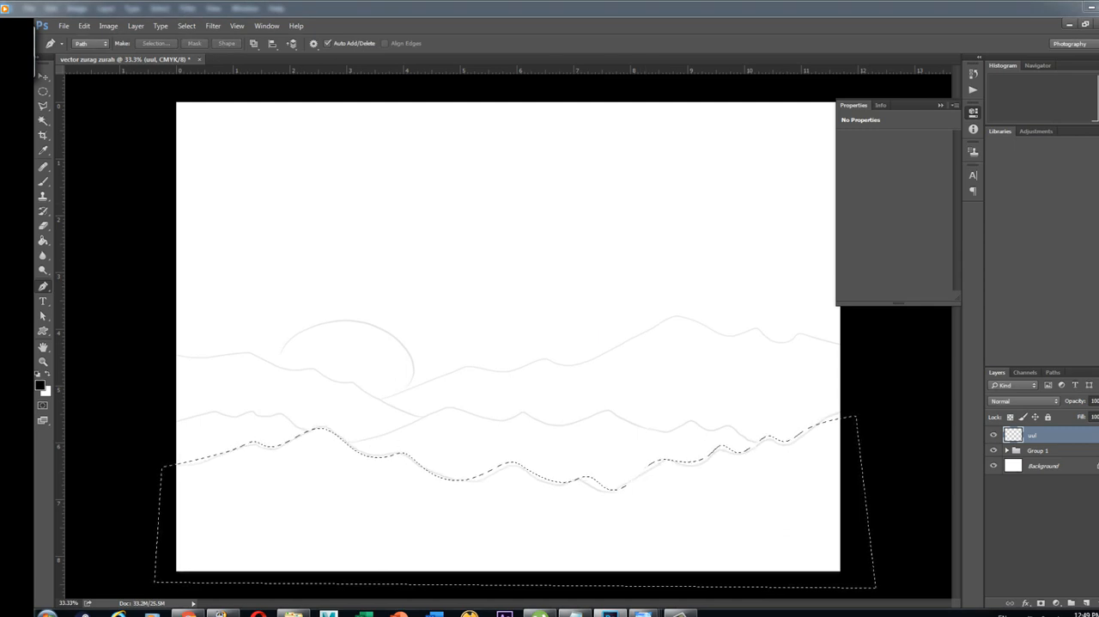
# Set the foreground color to a dark brown with a hue of 28°
pyautogui.click(39, 385)
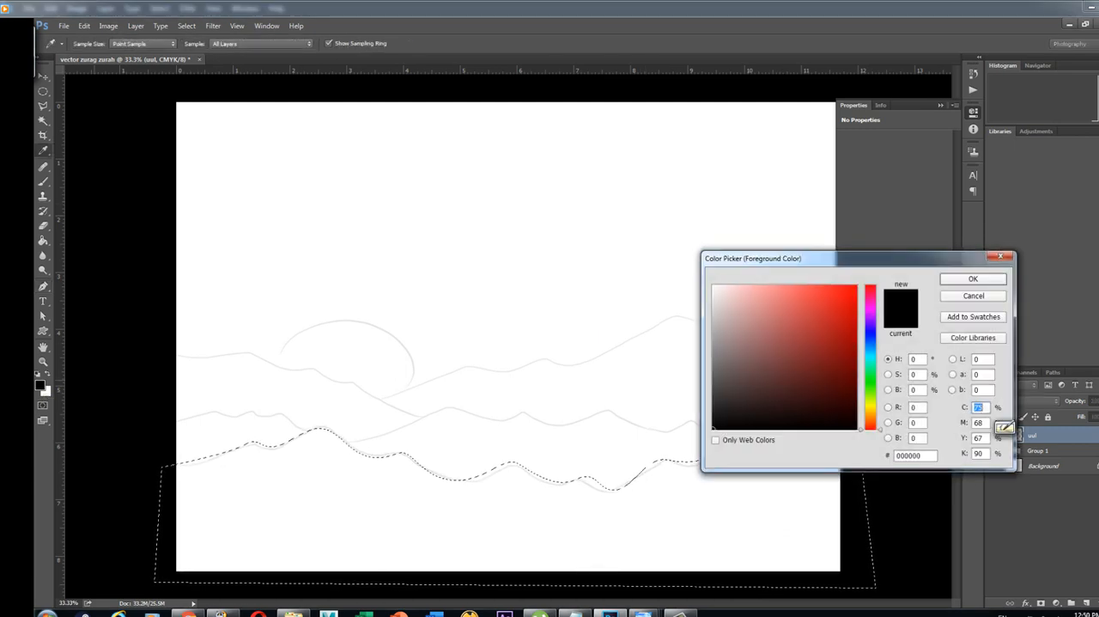
pyautogui.click(871, 416)
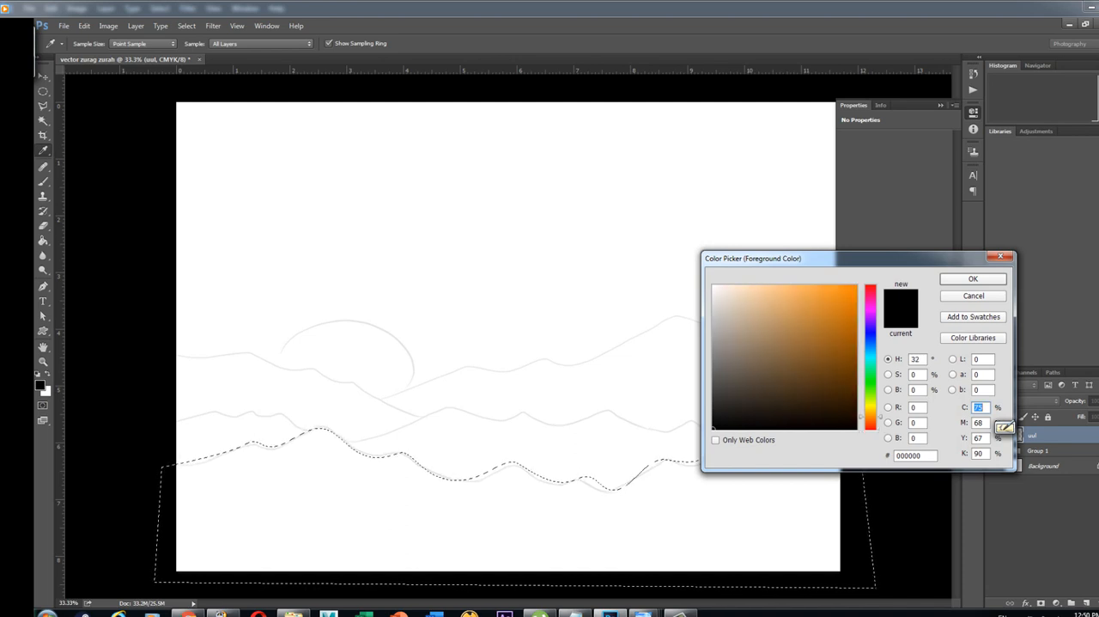
pyautogui.moveTo(871, 417); pyautogui.dragTo(871, 416)
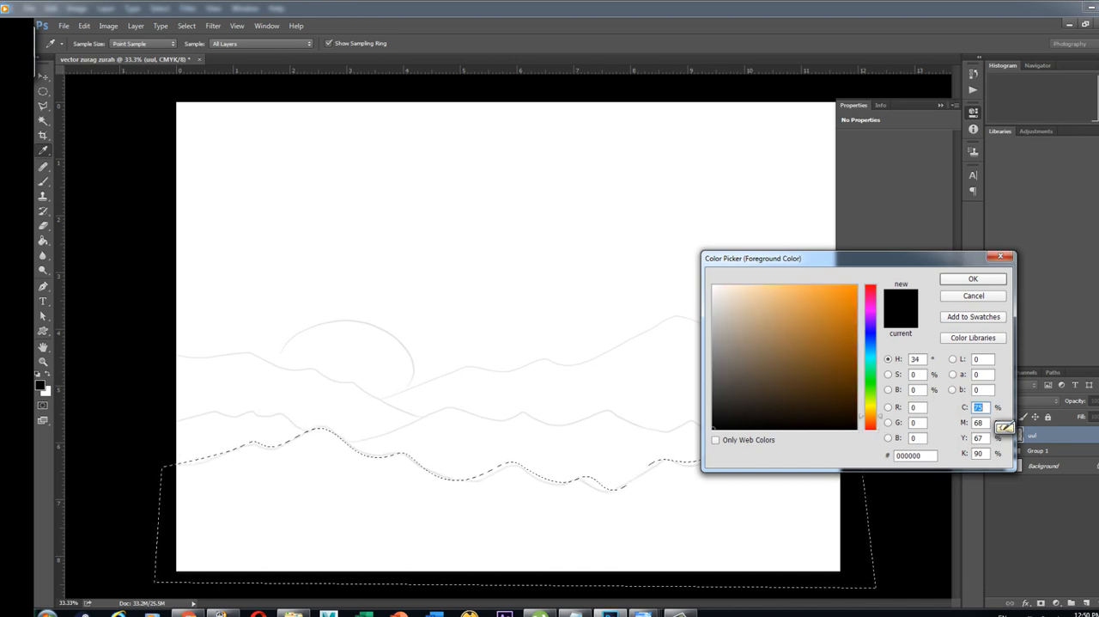
pyautogui.moveTo(870, 417); pyautogui.dragTo(870, 420)
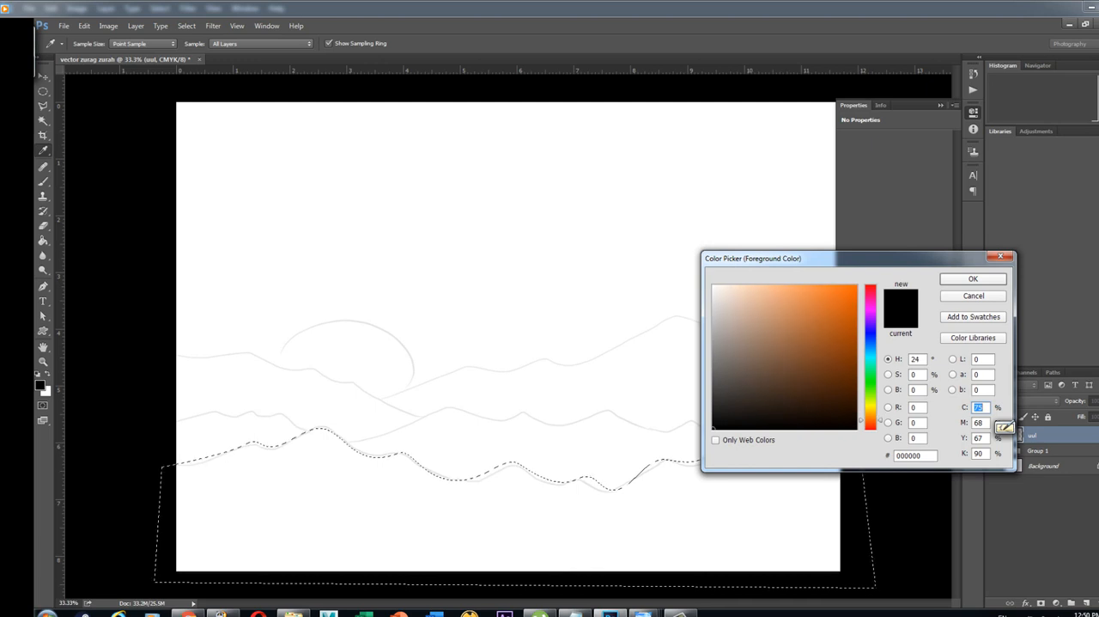
pyautogui.moveTo(871, 420); pyautogui.dragTo(871, 422)
pyautogui.click(997, 431)
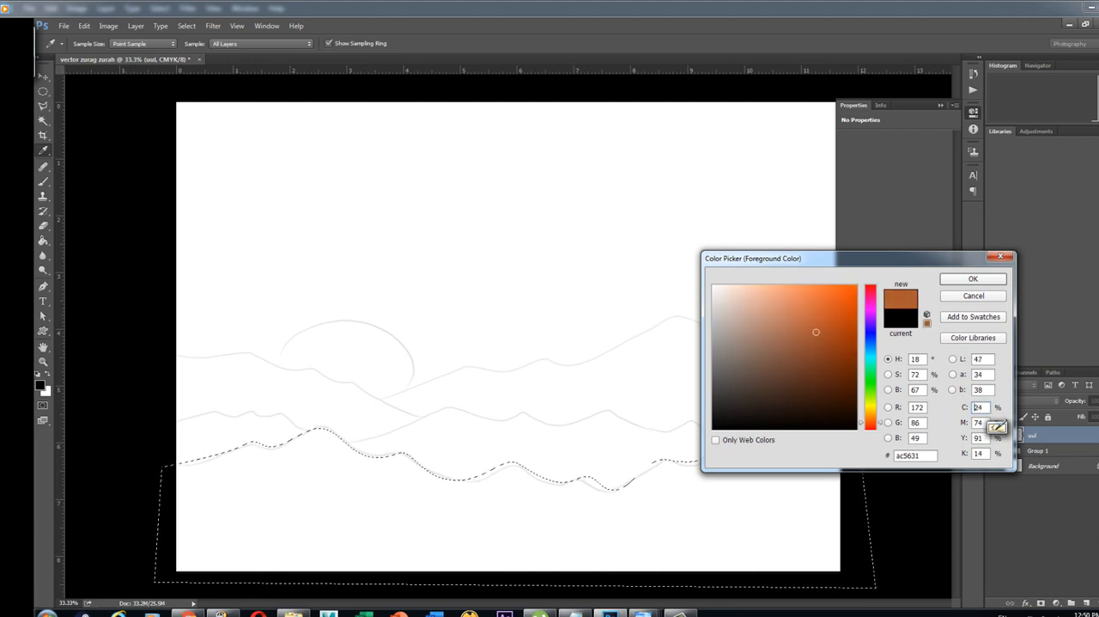
pyautogui.click(828, 328)
pyautogui.click(871, 418)
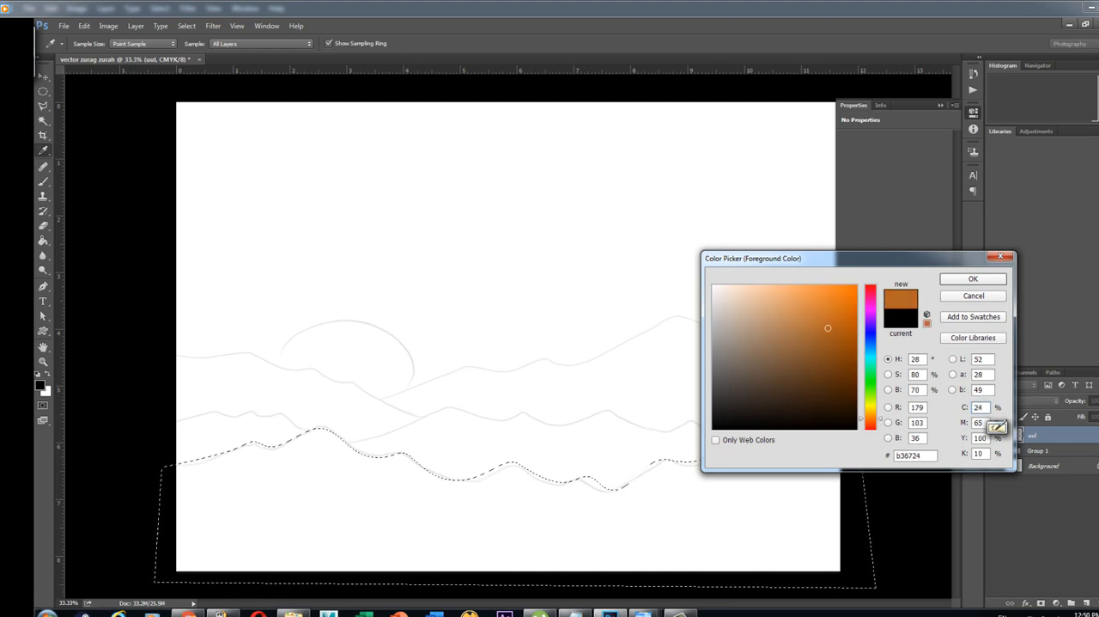
pyautogui.click(834, 343)
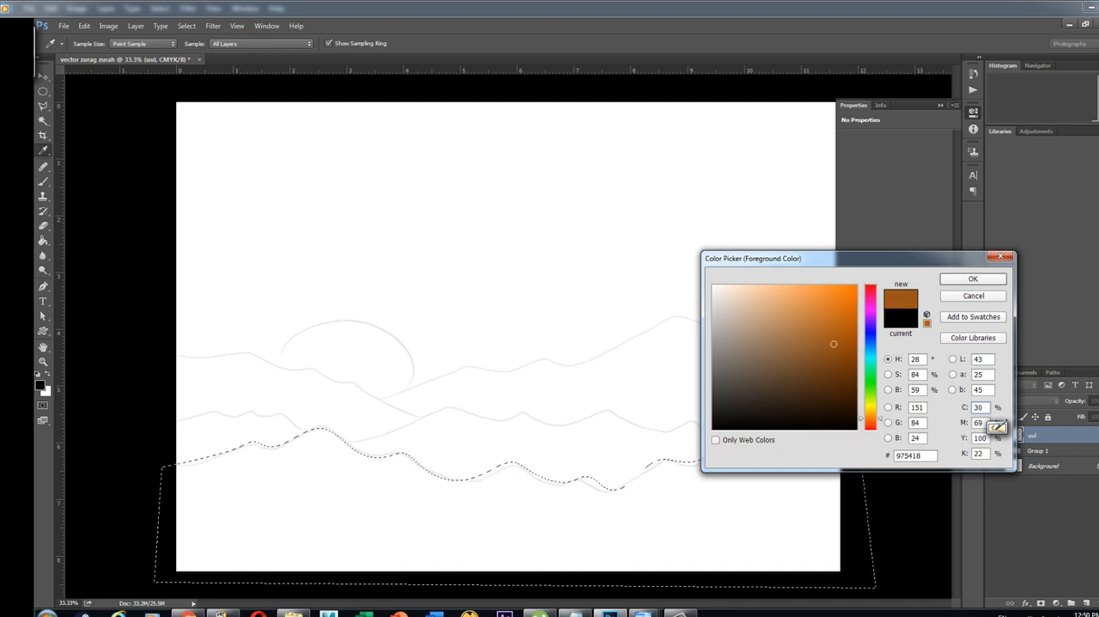
pyautogui.click(973, 278)
# Try filling the selected mountain area with the brown using the Paint Bucket, and undo the fill
pyautogui.press('g')
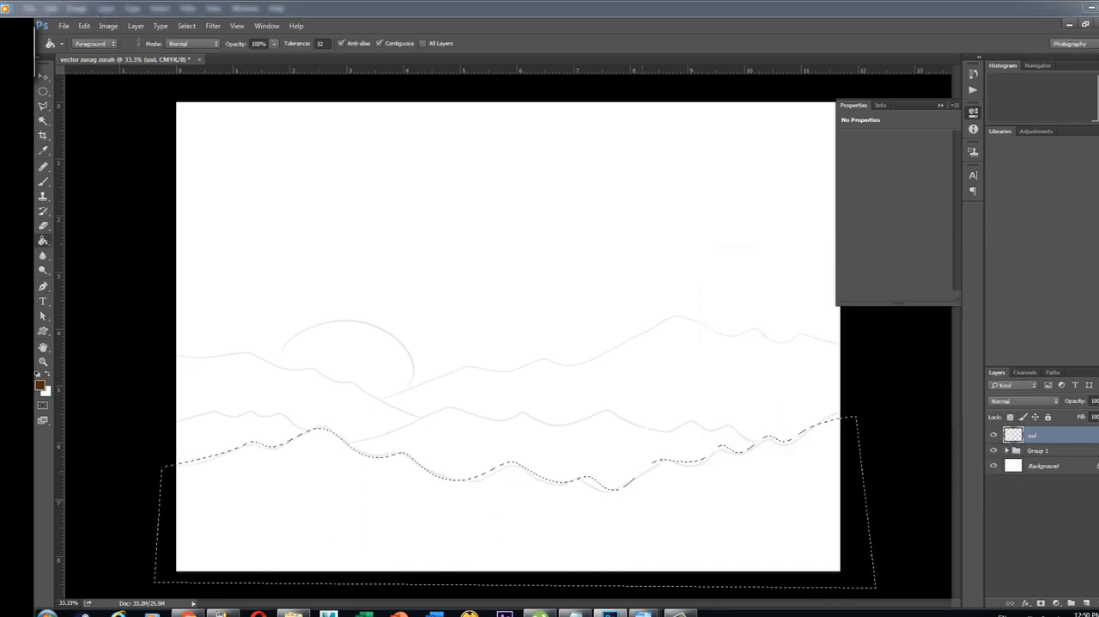
pyautogui.click(832, 423)
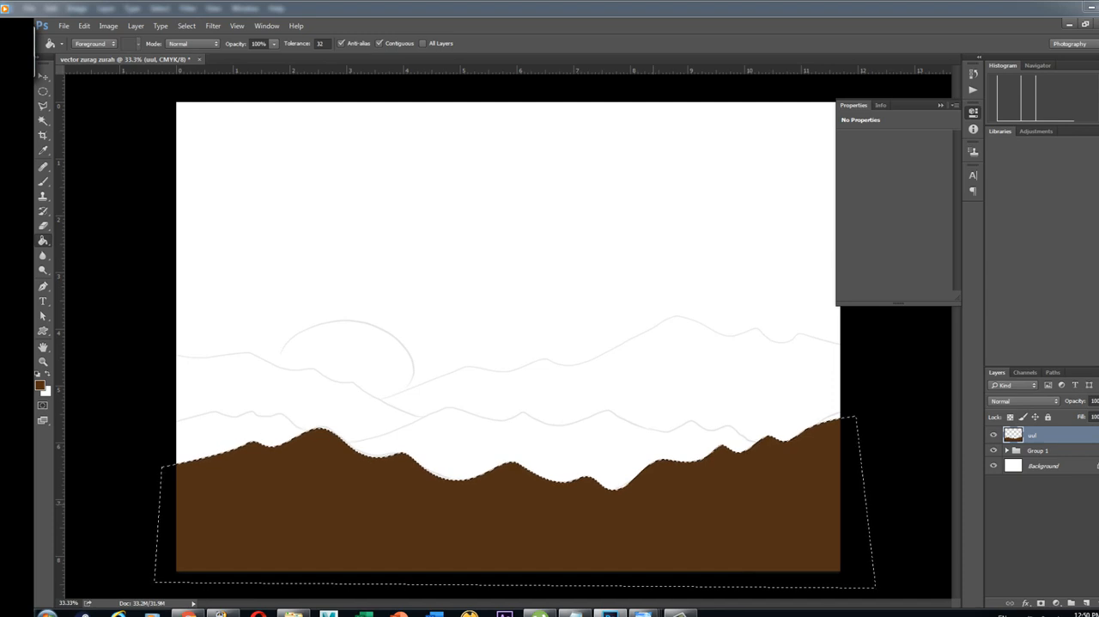
pyautogui.hotkey('ctrl', 'z')
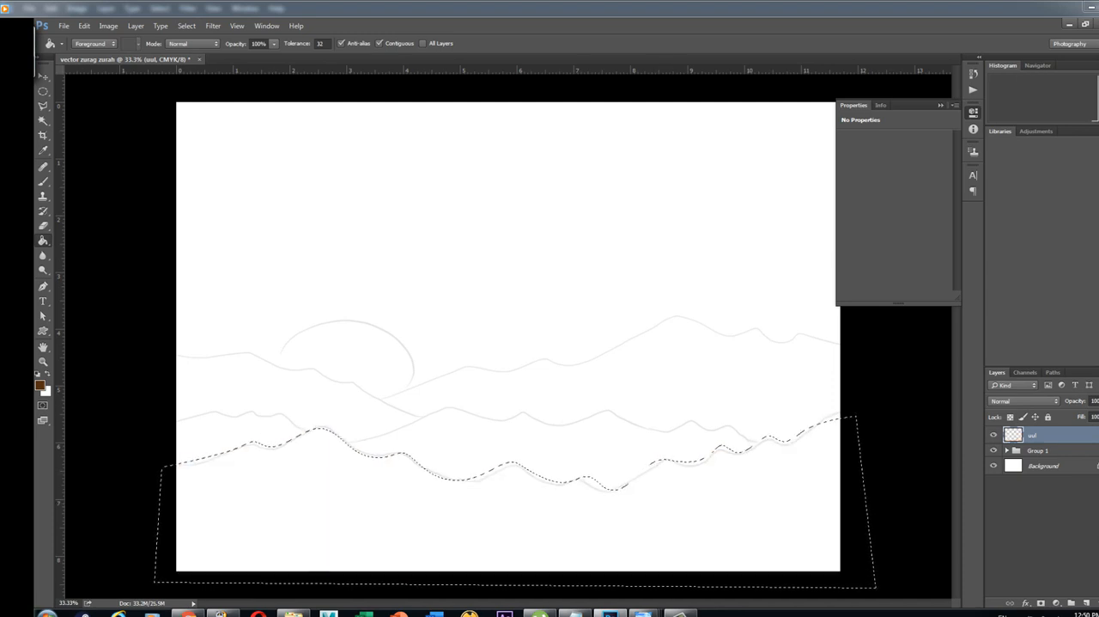
# Fill the selected mountain area on layer "uul" with the darker brown #3d220a and clear the selection
pyautogui.click(41, 386)
pyautogui.click(998, 429)
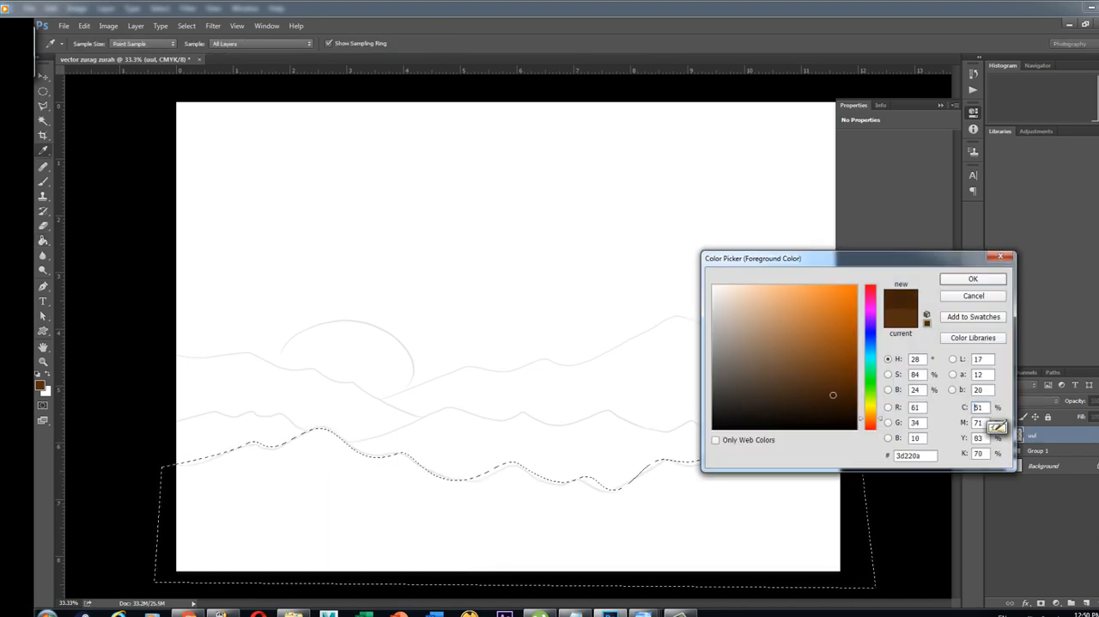
pyautogui.click(973, 278)
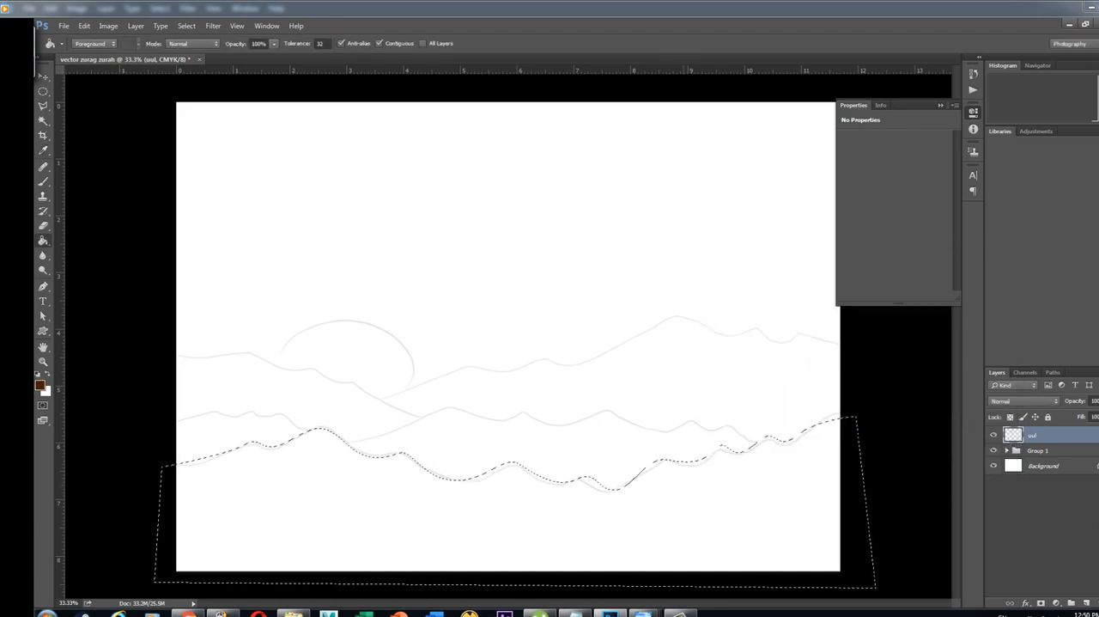
pyautogui.click(515, 532)
pyautogui.hotkey('ctrl', 'd')
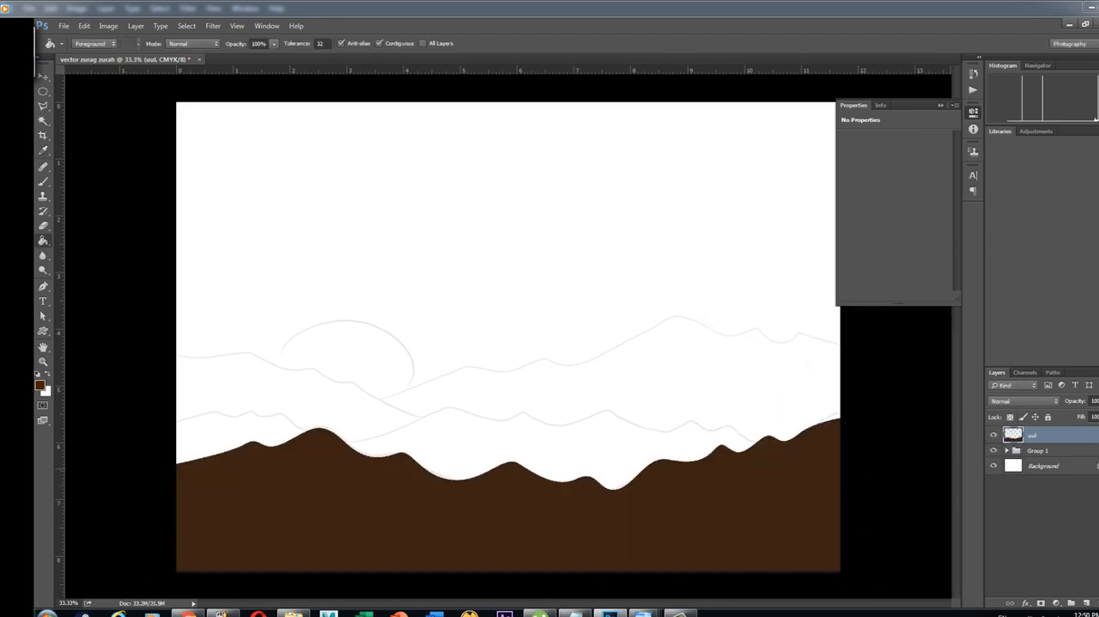
# Add a new layer above "uul" and name it "uul2"
pyautogui.click(1086, 603)
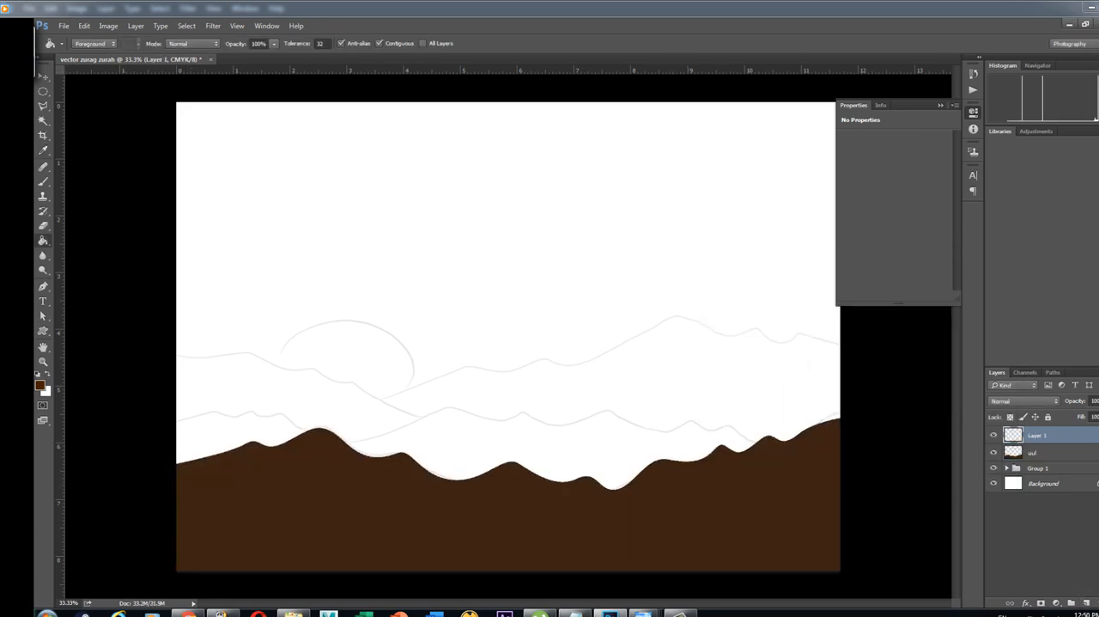
pyautogui.doubleClick(1052, 436)
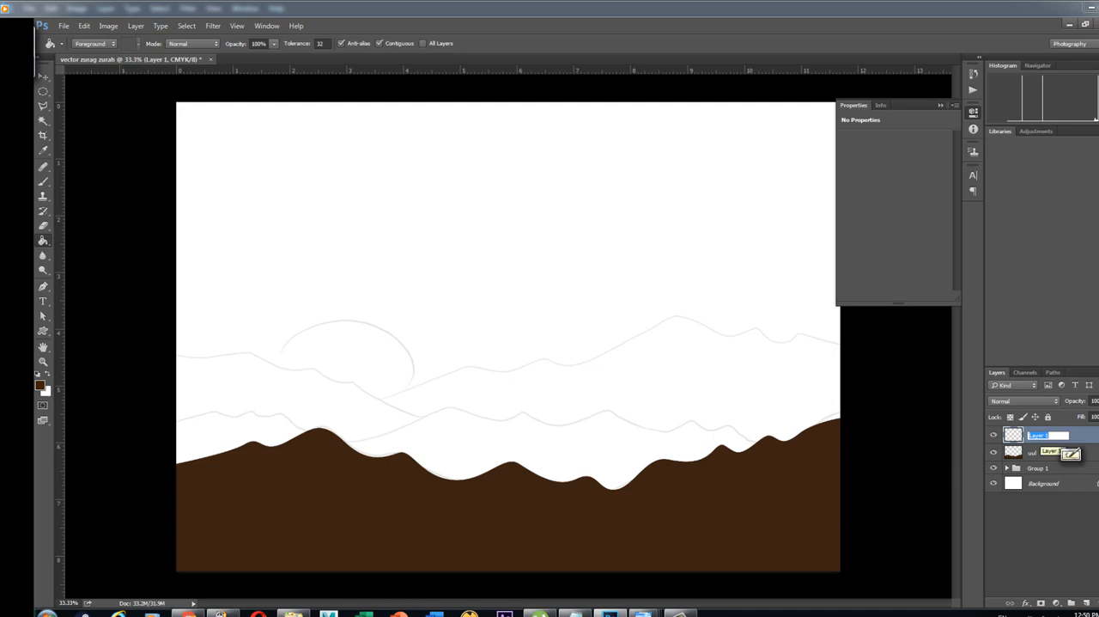
pyautogui.write('uul')
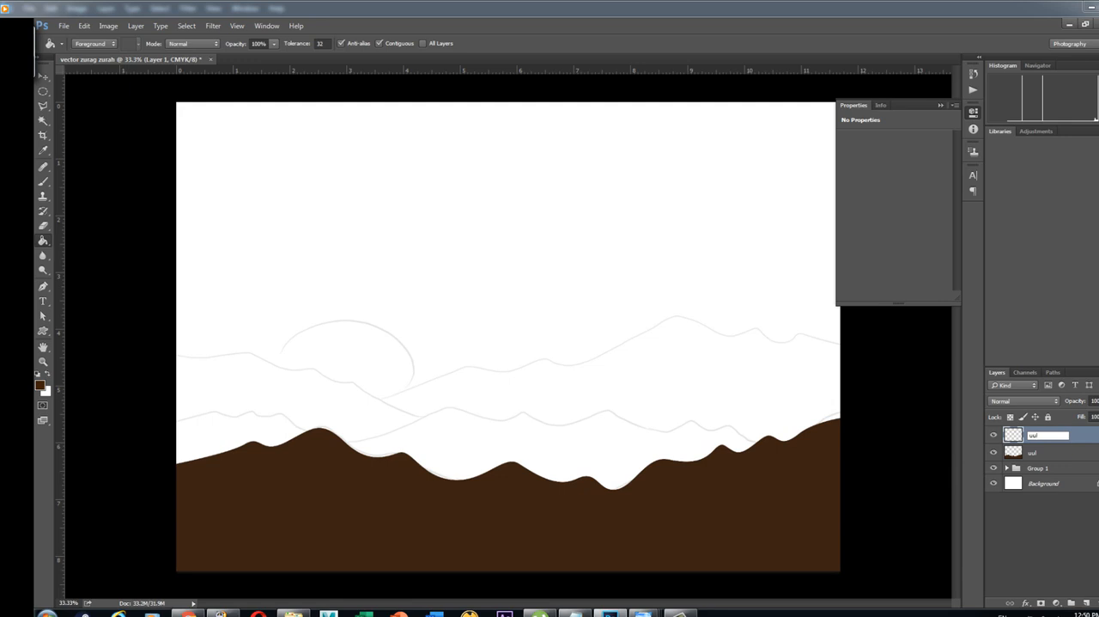
pyautogui.write('2')
pyautogui.press('Return')
pyautogui.moveTo(43, 286); pyautogui.dragTo(66, 282)
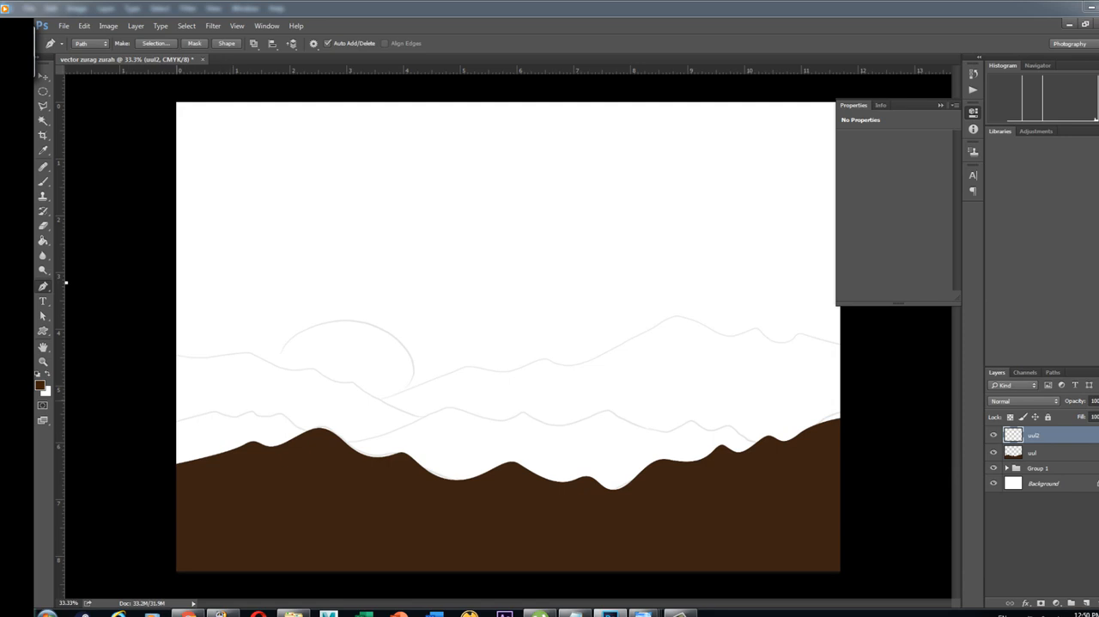
pyautogui.click(166, 424)
pyautogui.hotkey('ctrl', 'z')
pyautogui.hotkey('ctrl', 'z')
pyautogui.hotkey('ctrl', 'z')
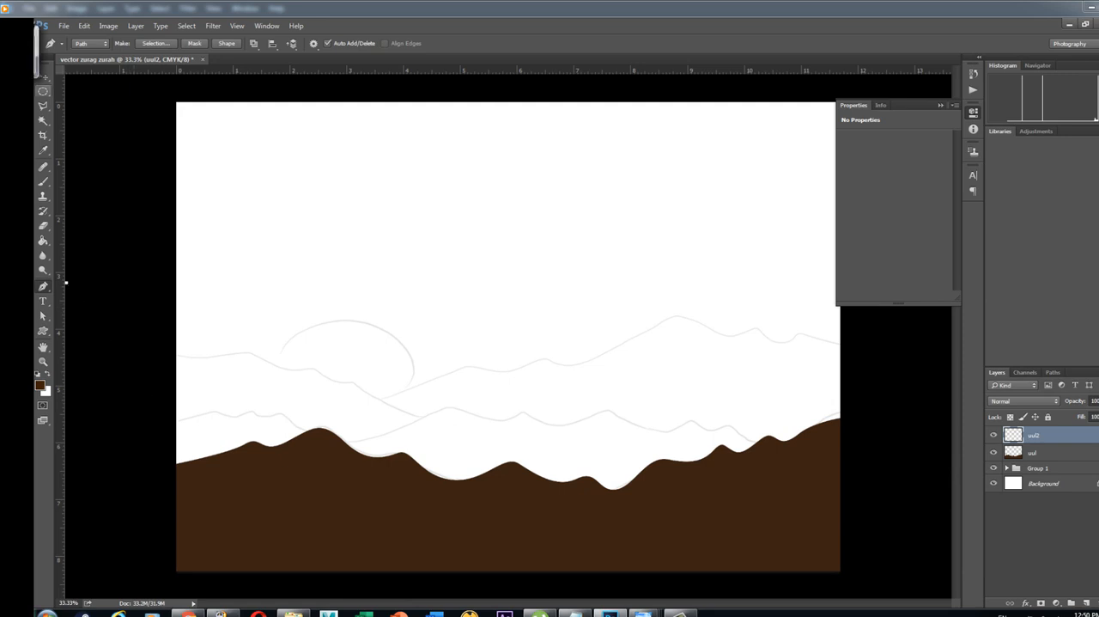
pyautogui.press('v')
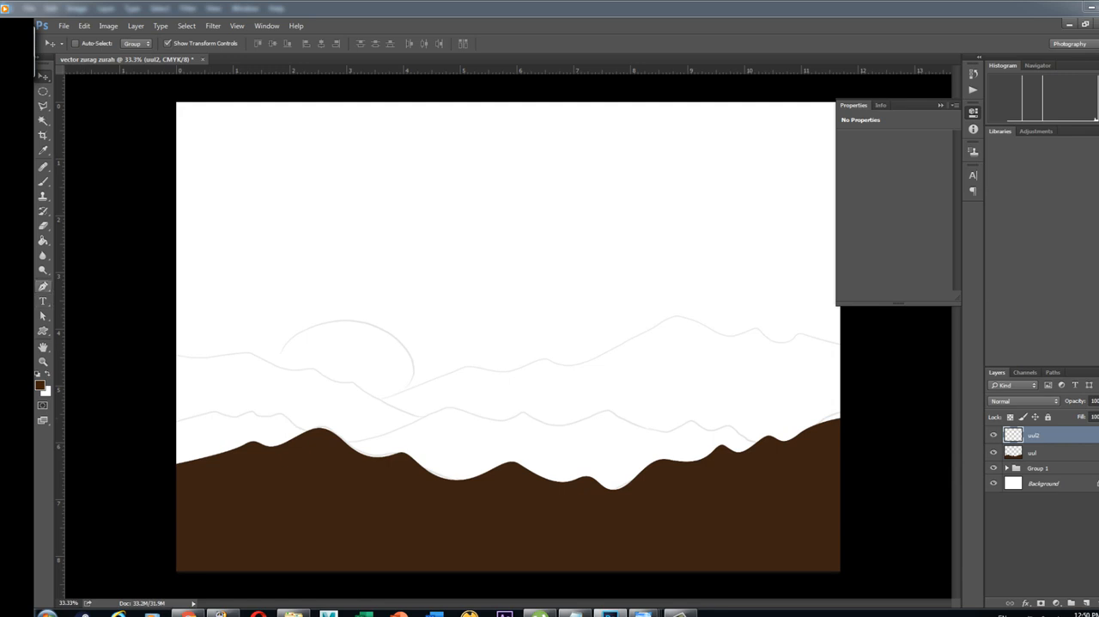
# Trace the second mountain ridge of the sketch with the Pen tool and close the path below it across the dark foreground mountains
pyautogui.moveTo(43, 286); pyautogui.dragTo(77, 285)
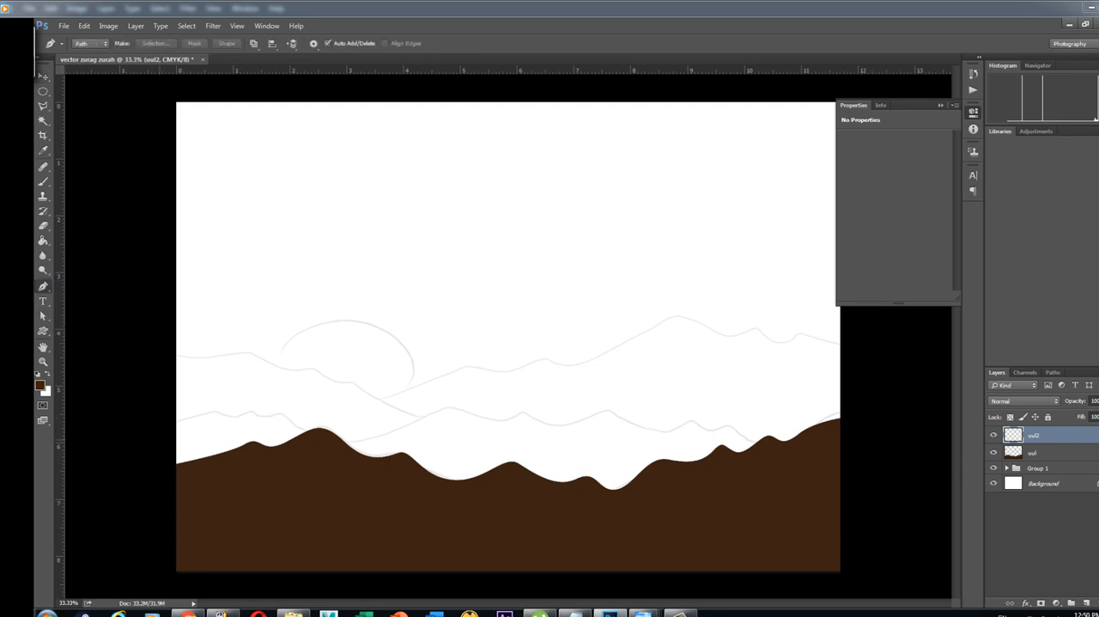
pyautogui.moveTo(267, 404); pyautogui.dragTo(278, 408)
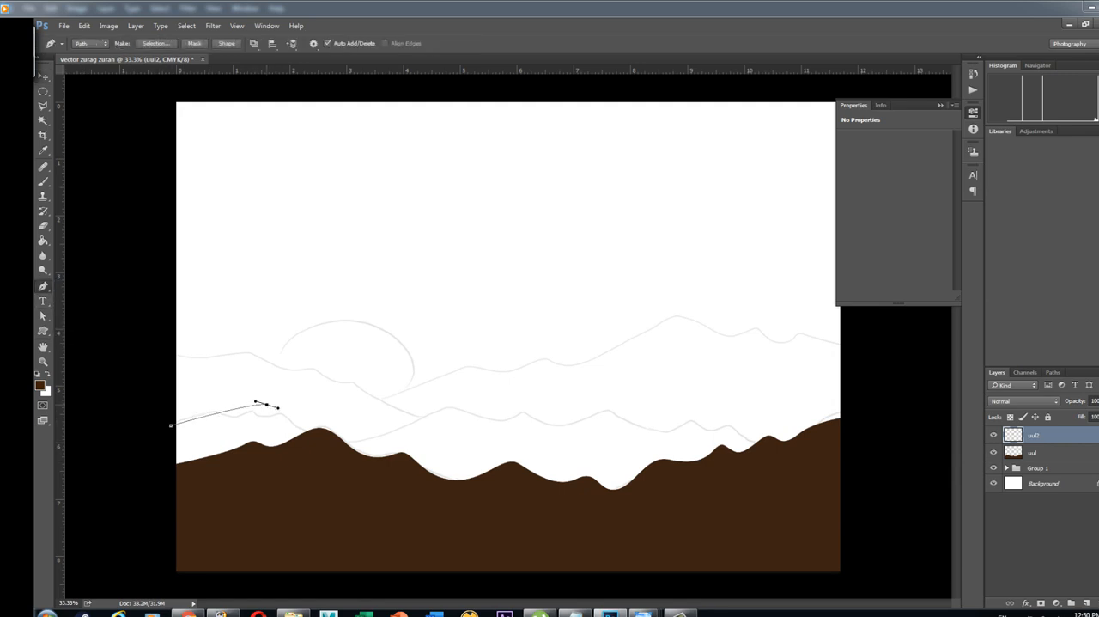
pyautogui.hotkey('ctrl', 'z')
pyautogui.moveTo(212, 410); pyautogui.dragTo(294, 423)
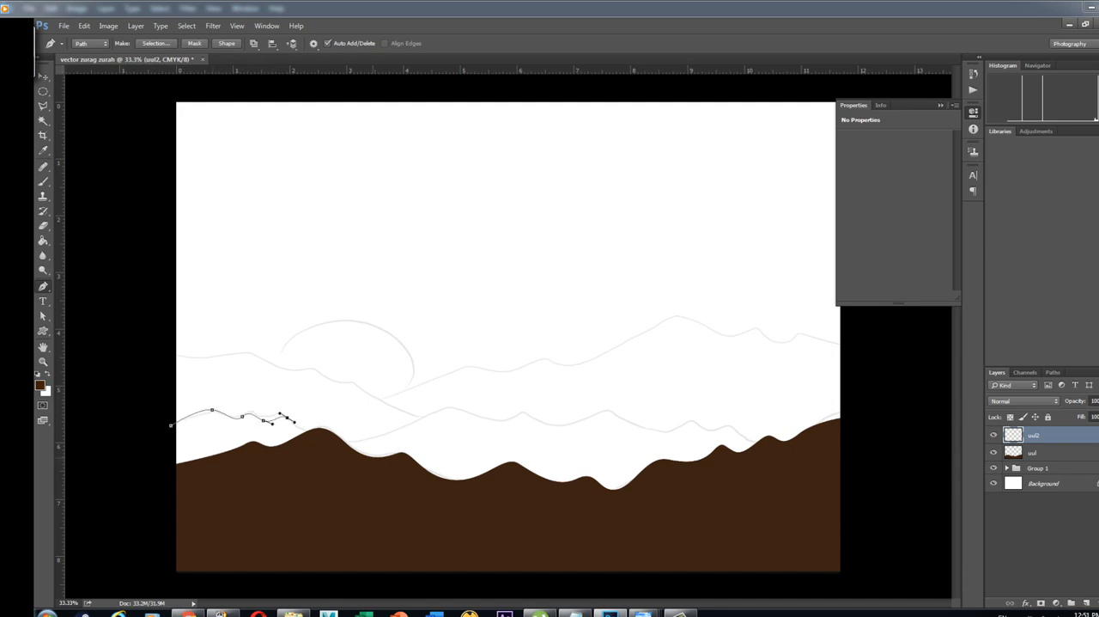
pyautogui.moveTo(367, 439); pyautogui.dragTo(766, 441)
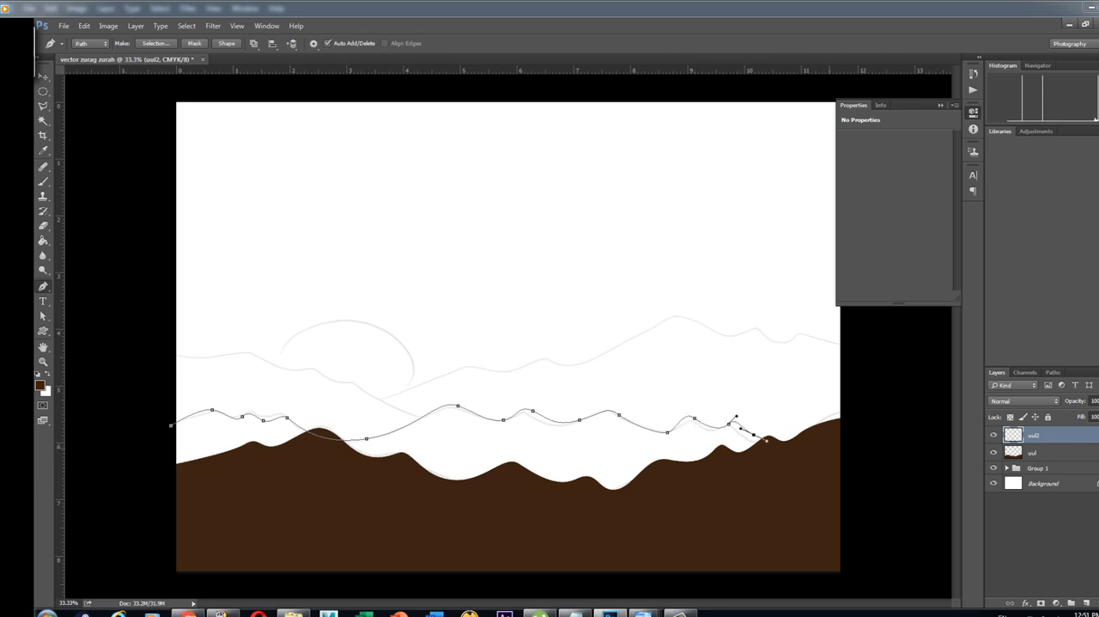
pyautogui.click(830, 448)
pyautogui.click(812, 541)
pyautogui.click(160, 544)
pyautogui.click(171, 425)
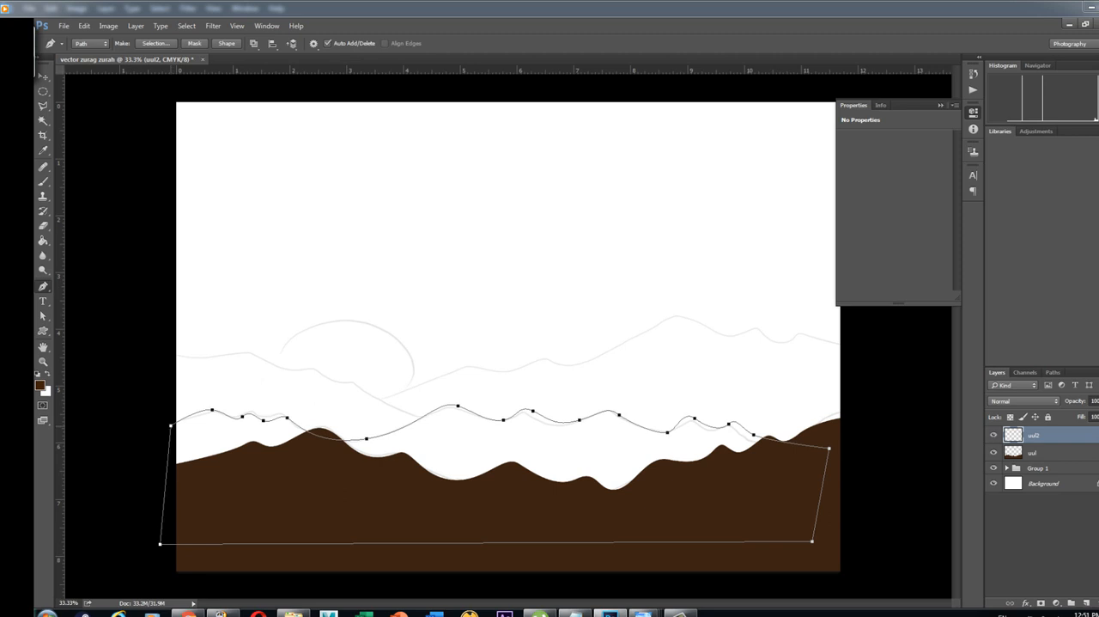
# Convert the closed path of the second ridge into a new anti-aliased selection
pyautogui.rightClick(203, 164)
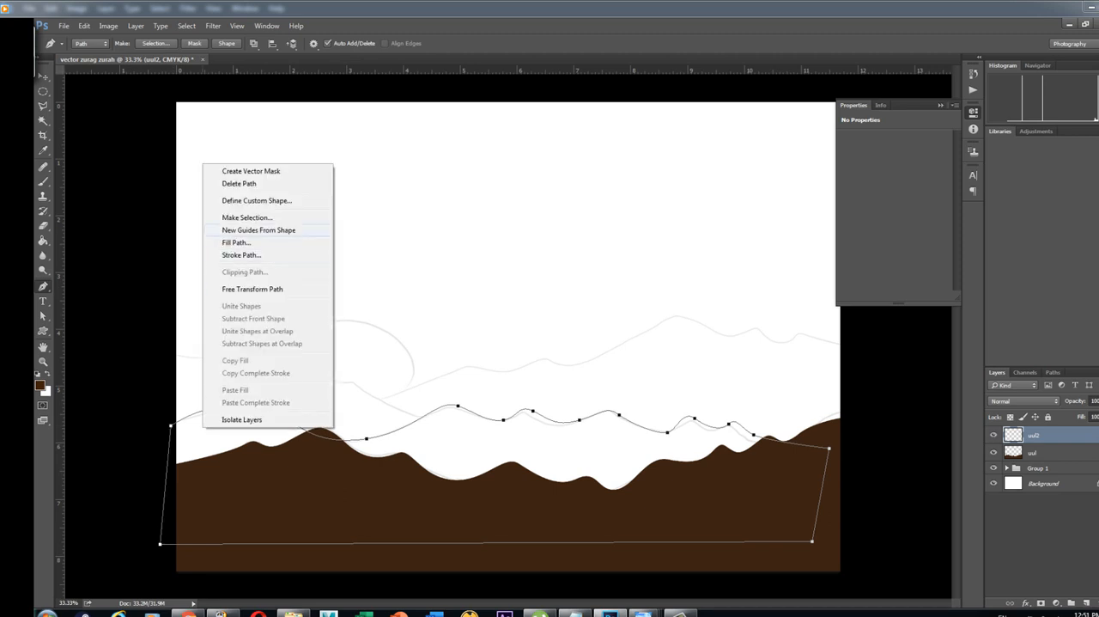
pyautogui.click(247, 218)
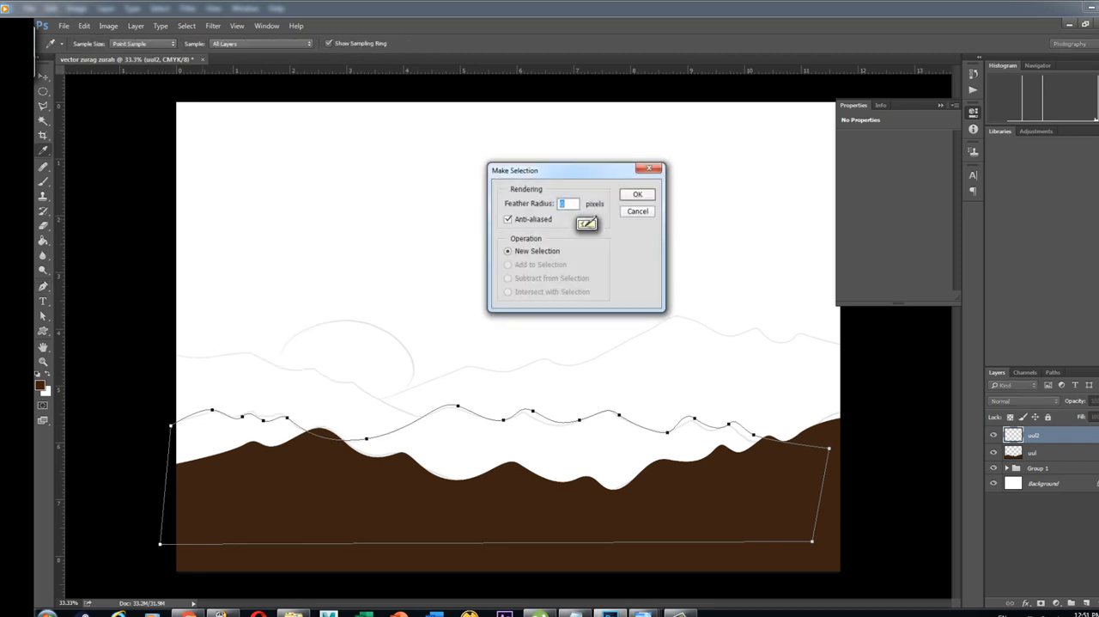
pyautogui.press('Return')
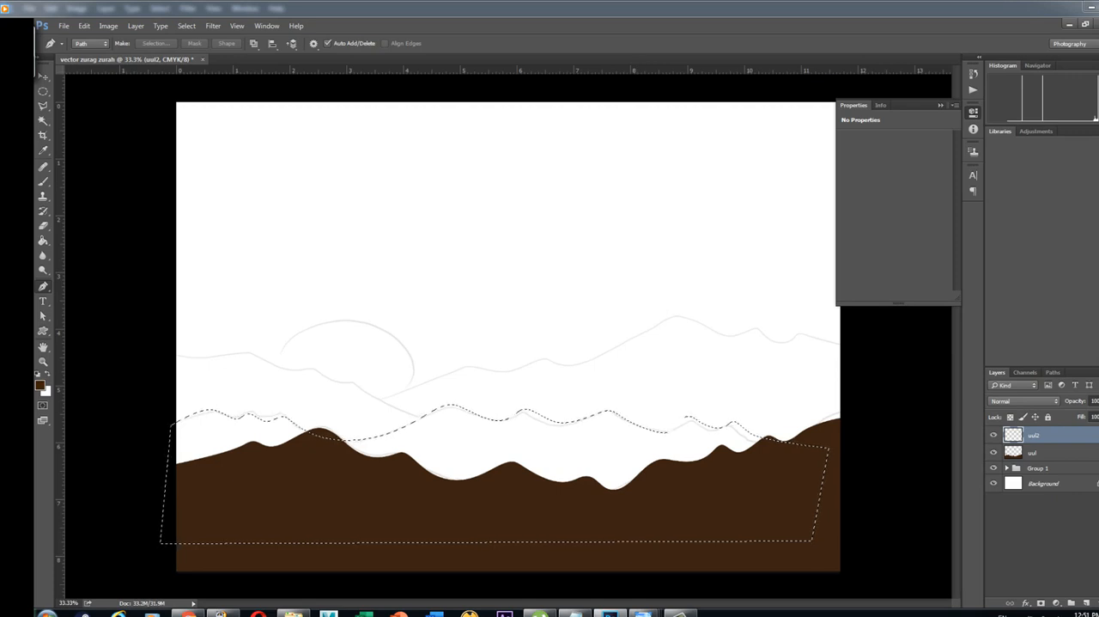
# Fill the selected ridge area on layer "uul2" with the medium brown #7d491a and clear the selection
pyautogui.click(39, 384)
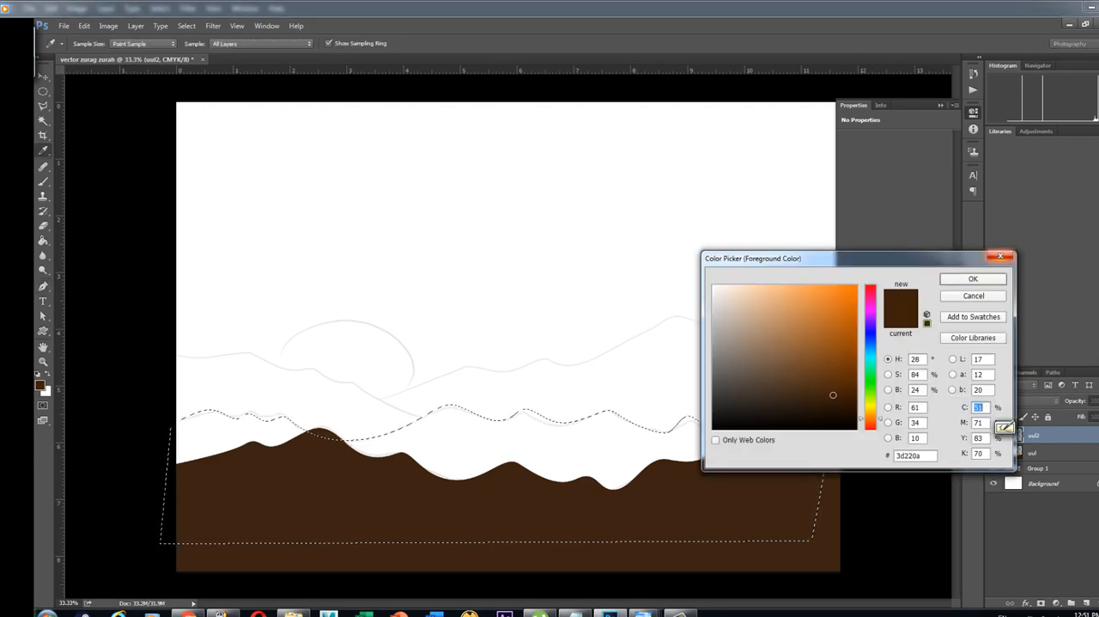
pyautogui.click(998, 431)
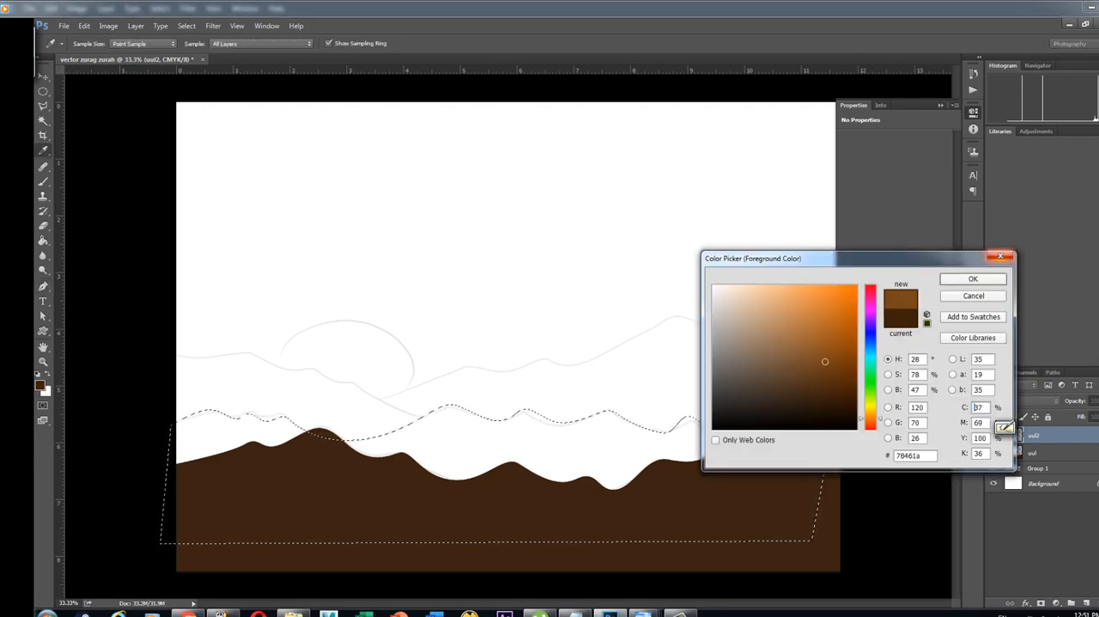
pyautogui.click(999, 431)
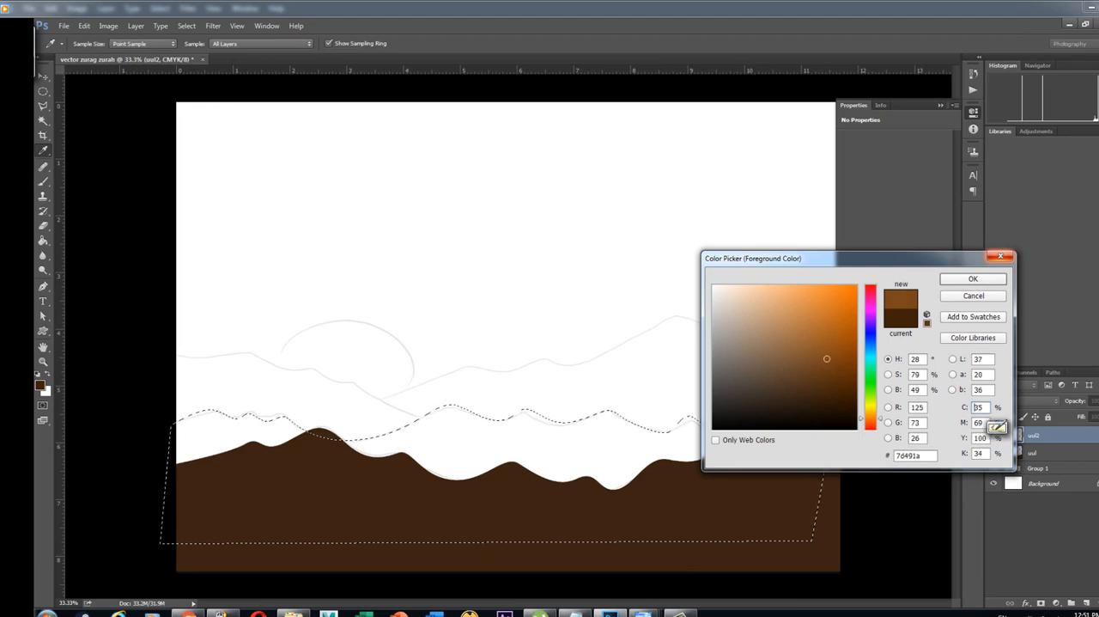
pyautogui.click(973, 278)
pyautogui.click(756, 433)
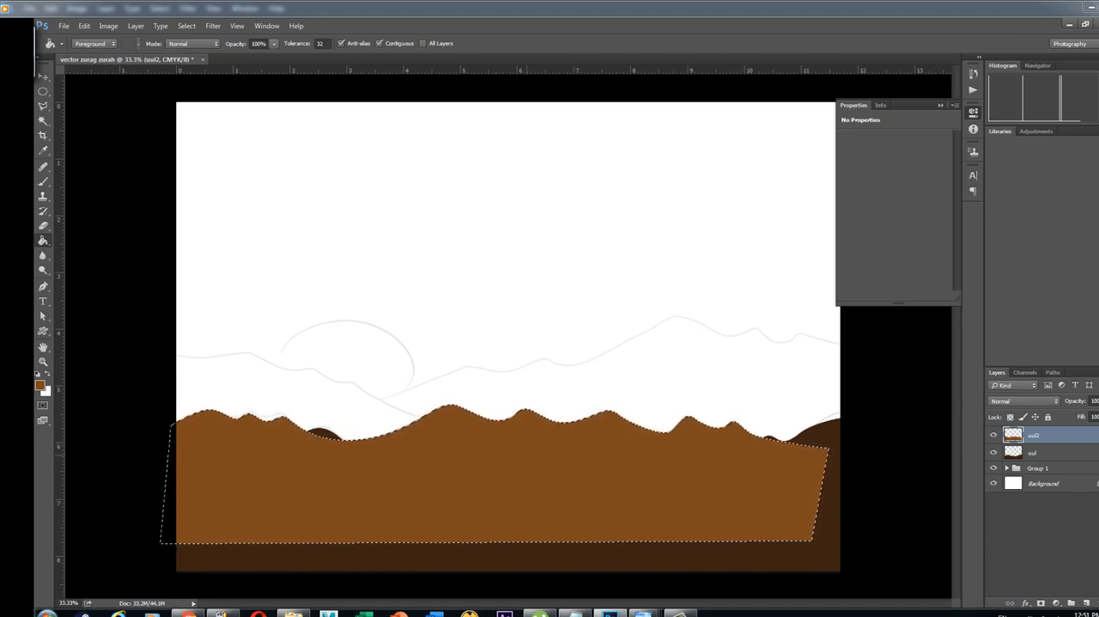
pyautogui.hotkey('ctrl', 'd')
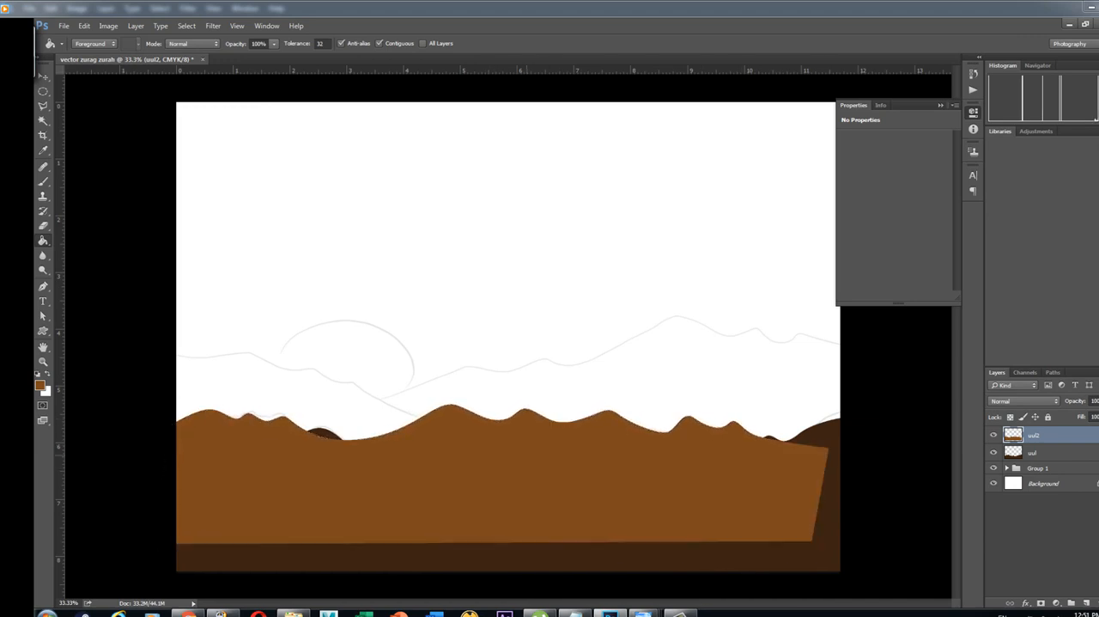
# Move layer "uul2" below layer "uul" in the layer stack, placing the medium brown ridge behind the dark mountains
pyautogui.press('v')
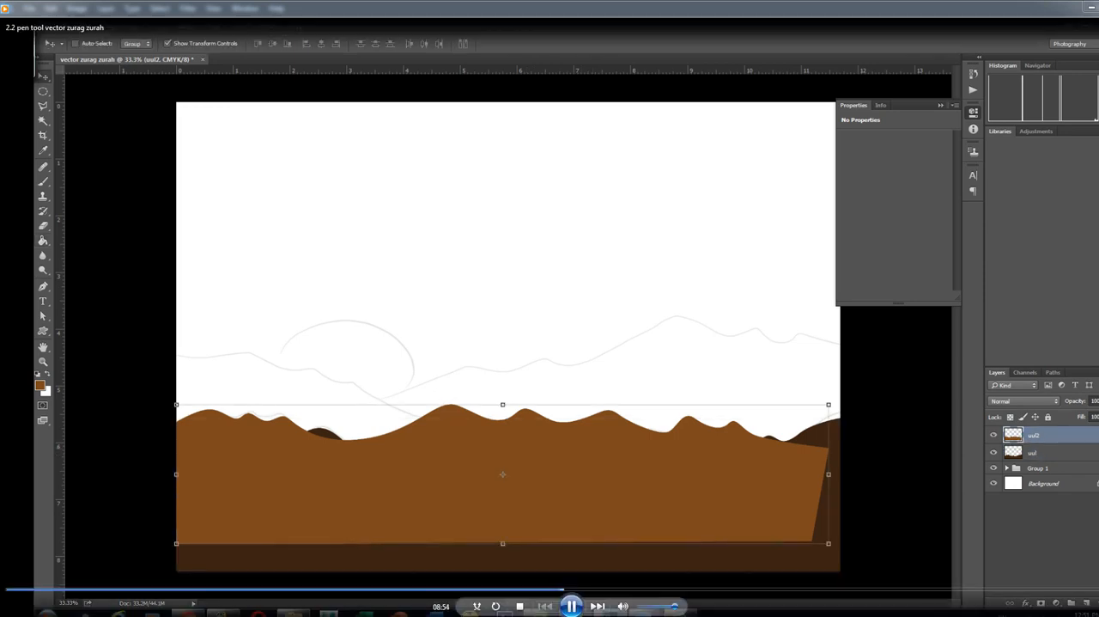
pyautogui.moveTo(1035, 436); pyautogui.dragTo(1034, 456)
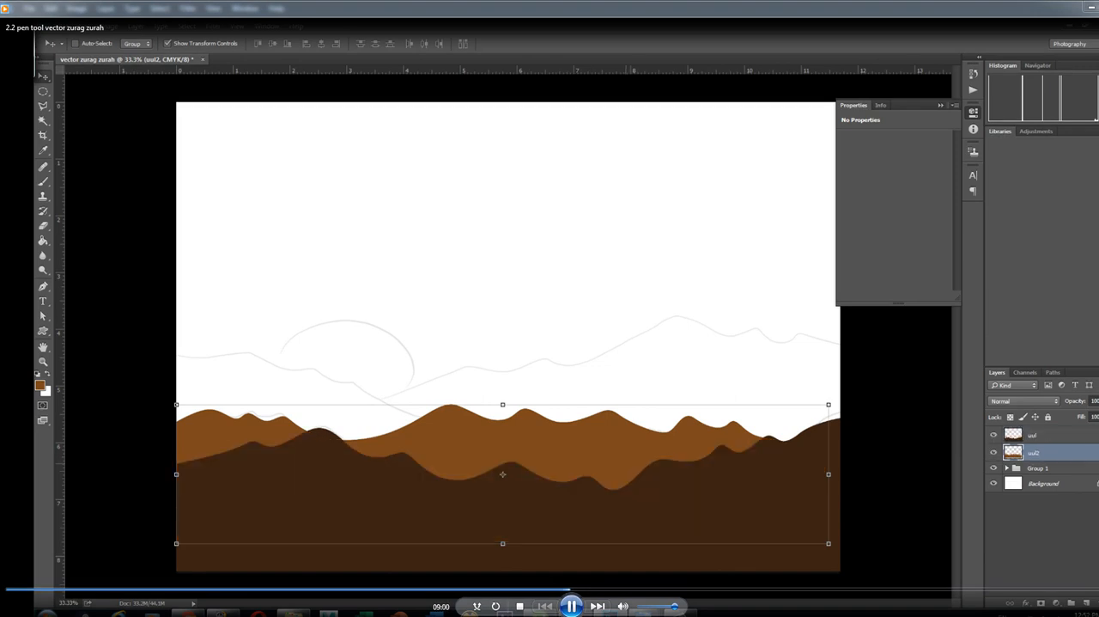
pyautogui.moveTo(631, 459); pyautogui.dragTo(631, 455)
pyautogui.hotkey('ctrl', 'z')
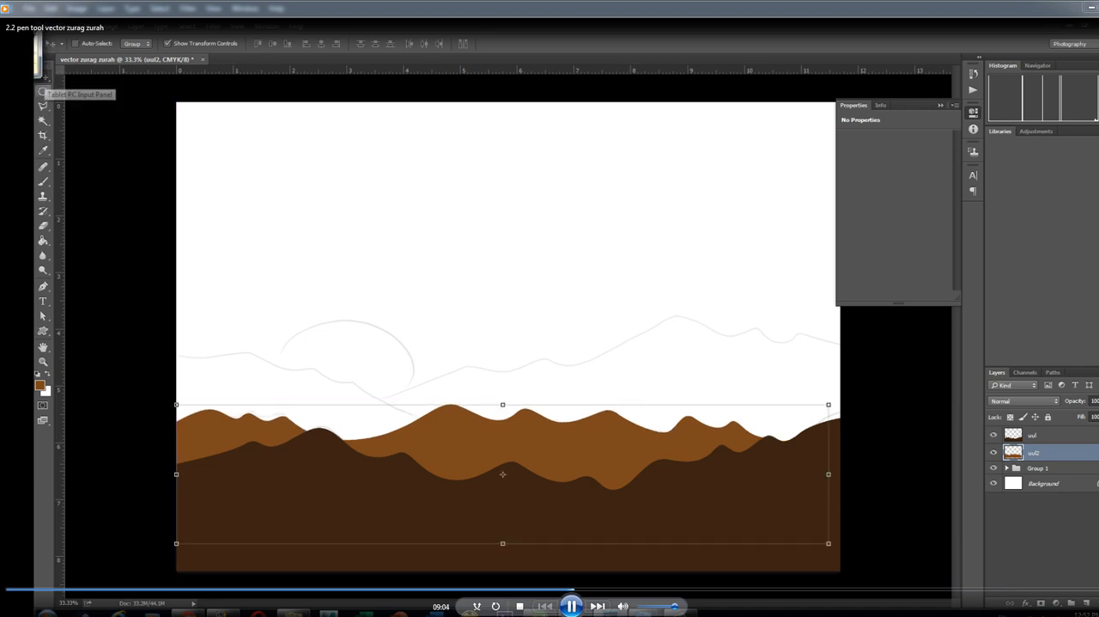
pyautogui.rightClick(43, 77)
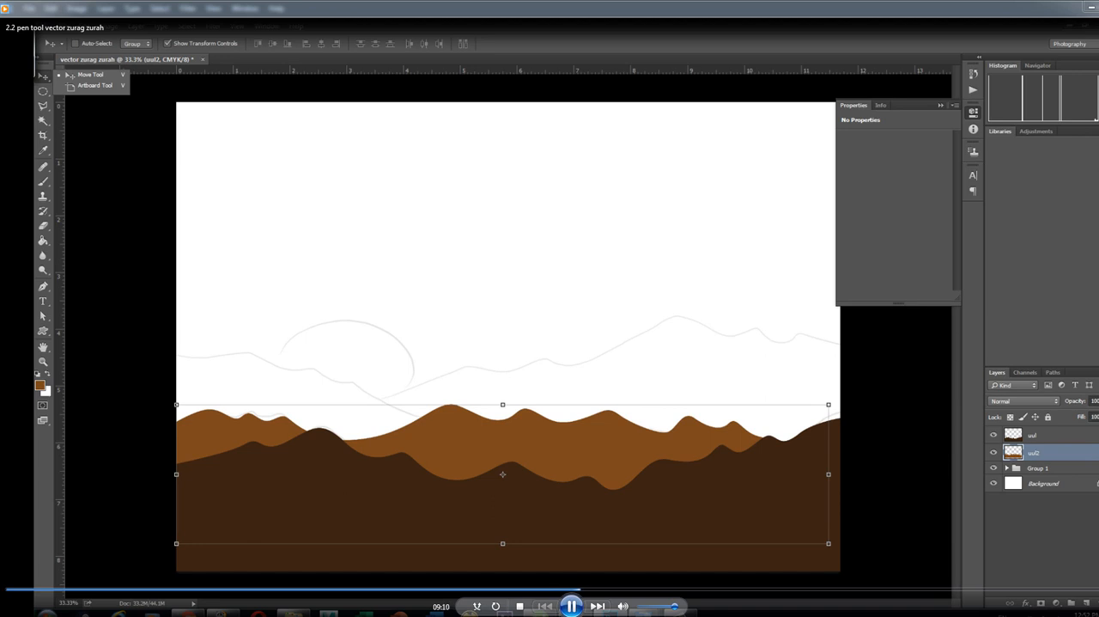
# Add a new layer above "uul" and name it "uul3"
pyautogui.click(1034, 436)
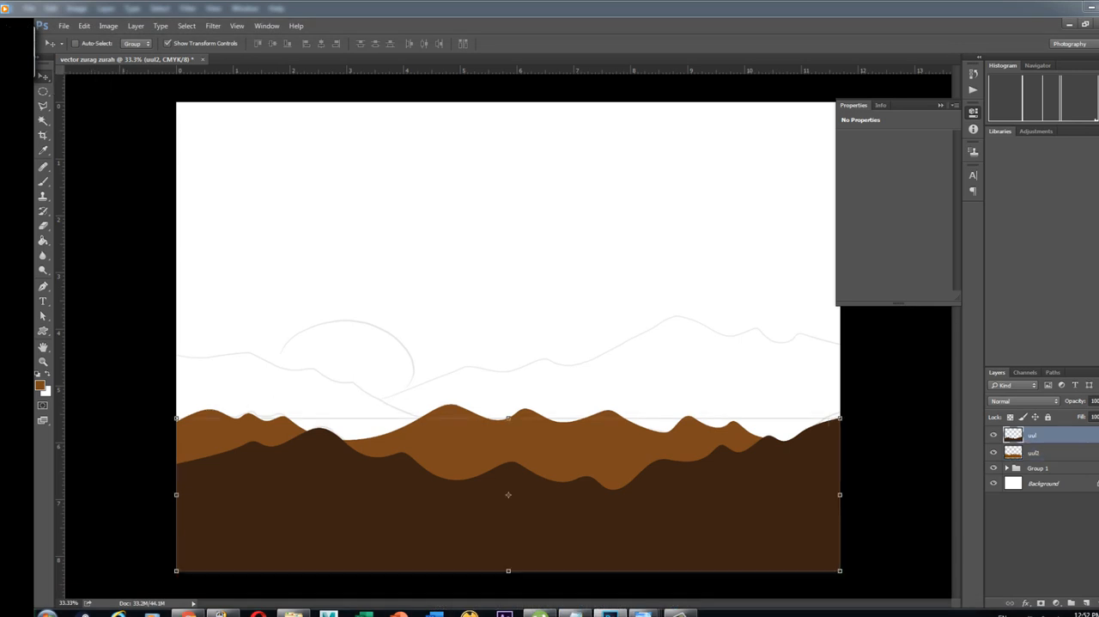
pyautogui.click(1034, 453)
pyautogui.click(1072, 603)
pyautogui.doubleClick(1037, 435)
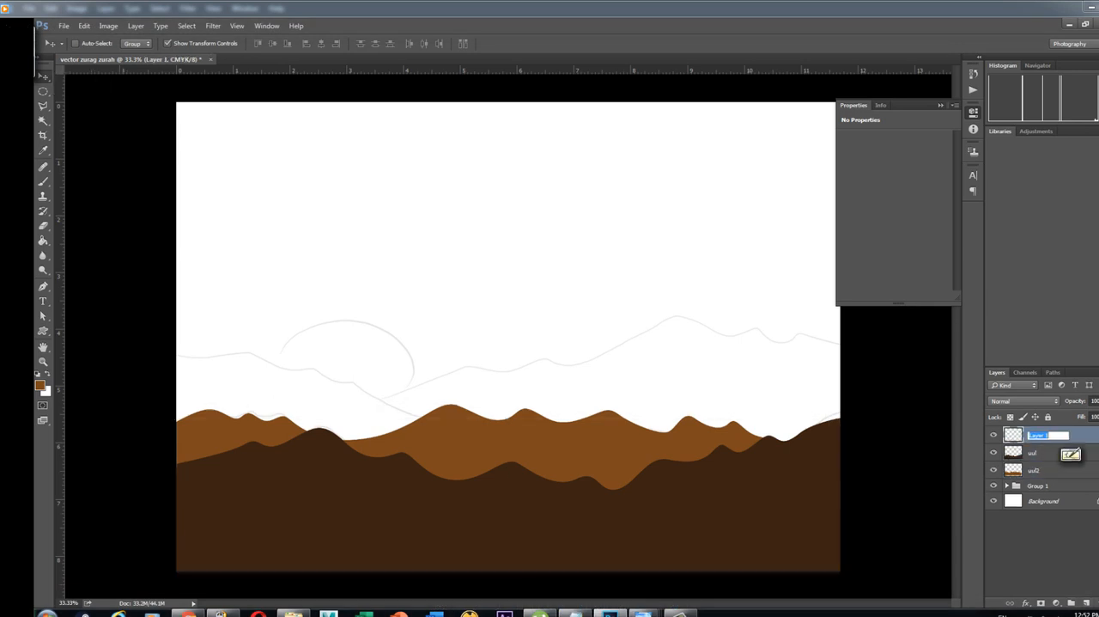
pyautogui.write('uul')
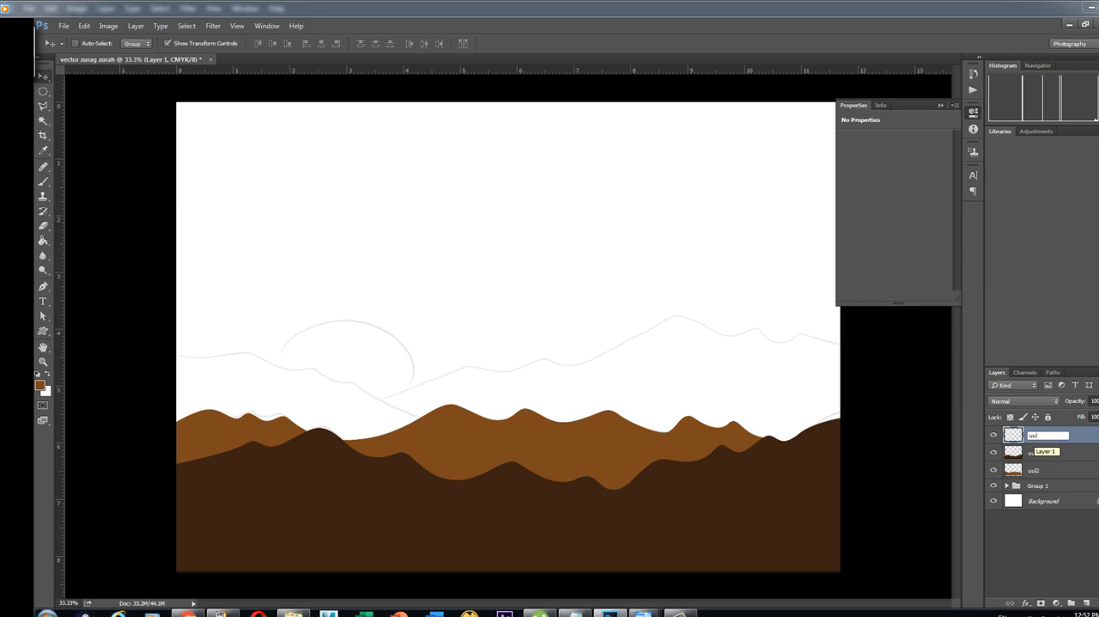
pyautogui.write('3')
pyautogui.press('Return')
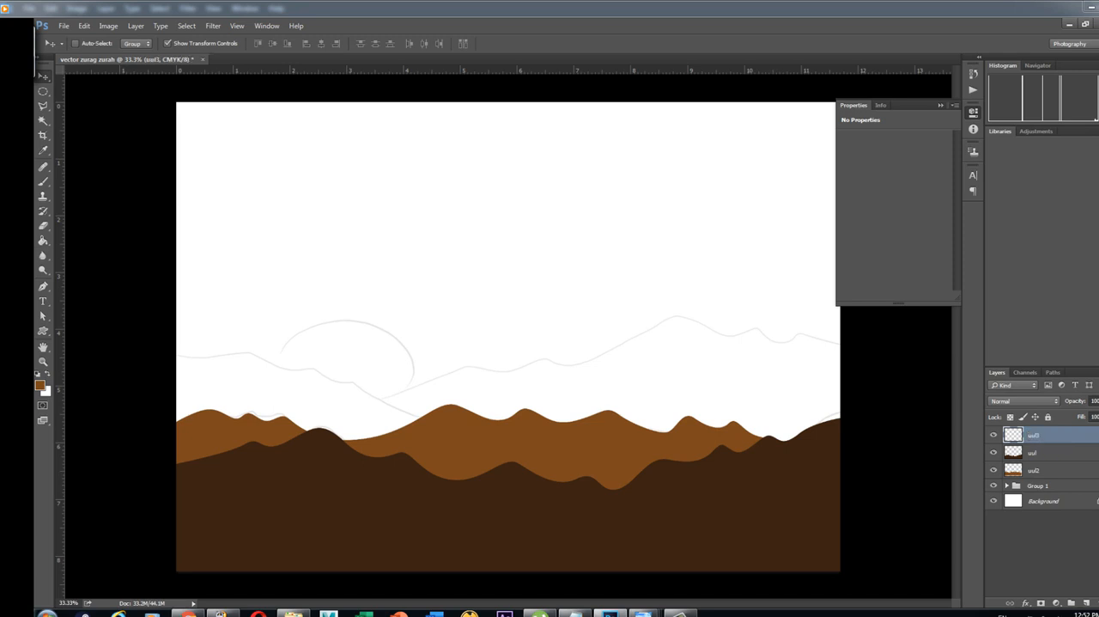
# Draw the third ridge with the Pen tool, from the sketched left slope across to the right canvas edge, and close the path below it
pyautogui.click(43, 286)
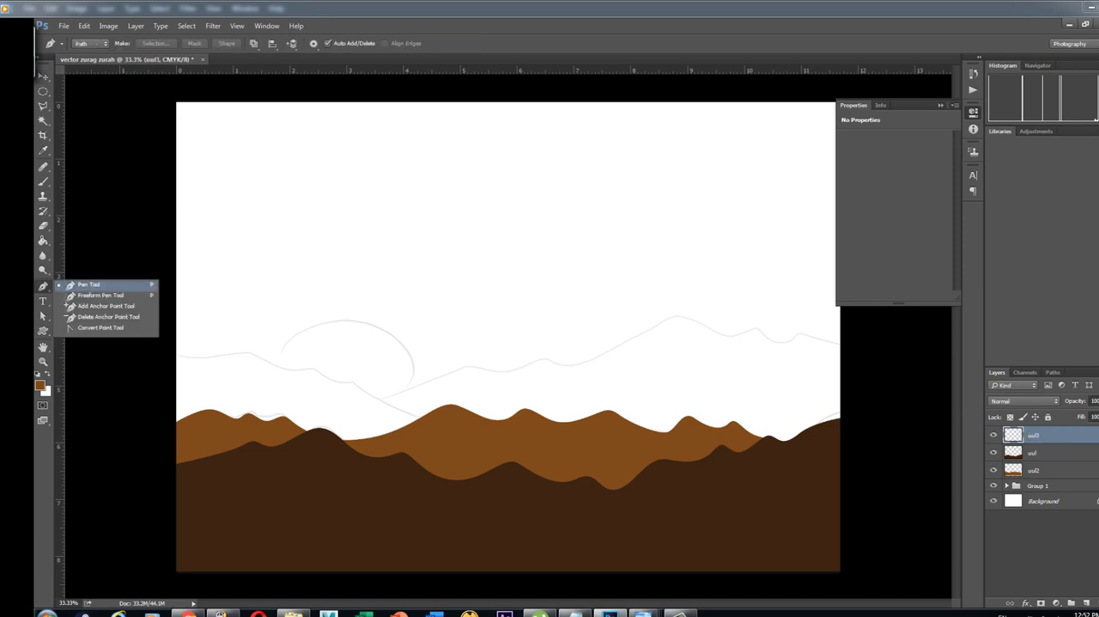
pyautogui.click(90, 284)
pyautogui.click(165, 354)
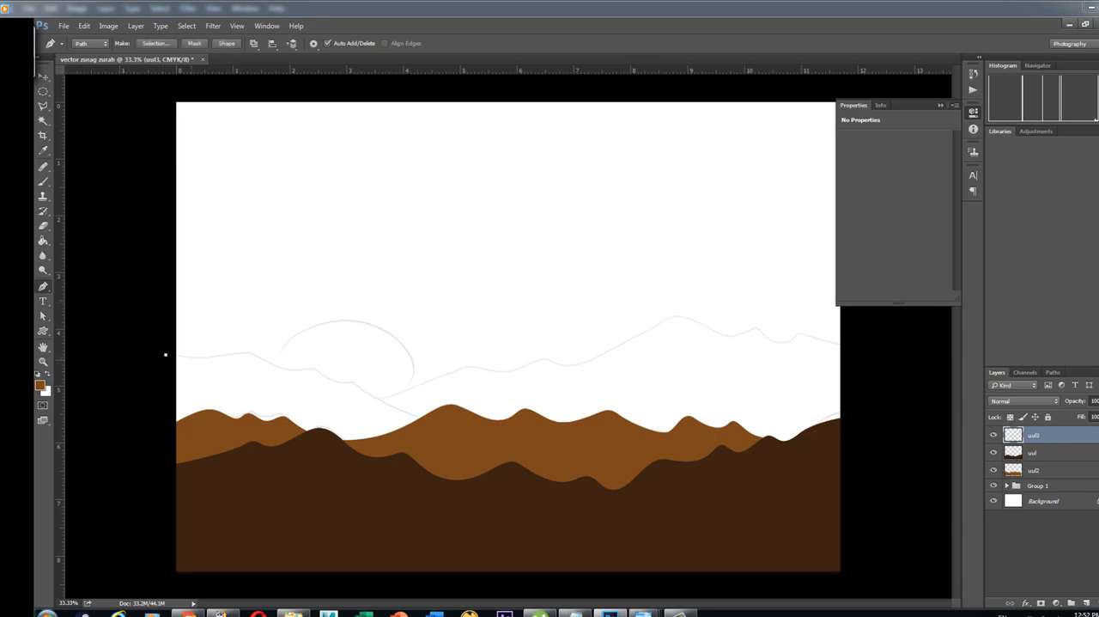
pyautogui.moveTo(213, 356); pyautogui.dragTo(381, 392)
pyautogui.moveTo(439, 427); pyautogui.dragTo(463, 430)
pyautogui.moveTo(528, 396); pyautogui.dragTo(735, 381)
pyautogui.hotkey('ctrl', 'z')
pyautogui.click(657, 406)
pyautogui.moveTo(783, 416)
pyautogui.mouseDown()
pyautogui.moveTo(804, 422)
pyautogui.moveTo(785, 403)
pyautogui.moveTo(796, 404)
pyautogui.mouseUp()
pyautogui.hotkey('ctrl', 'z')
pyautogui.moveTo(839, 362); pyautogui.dragTo(881, 464)
pyautogui.click(125, 469)
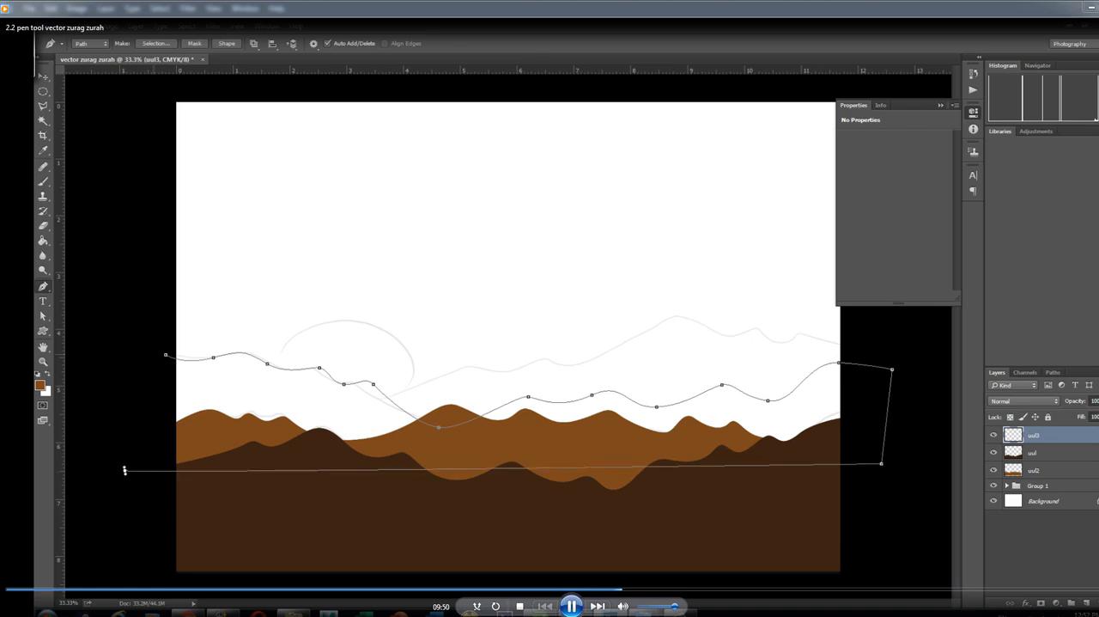
pyautogui.click(166, 354)
# Make a new anti-aliased selection from the closed path of the third ridge
pyautogui.rightClick(220, 118)
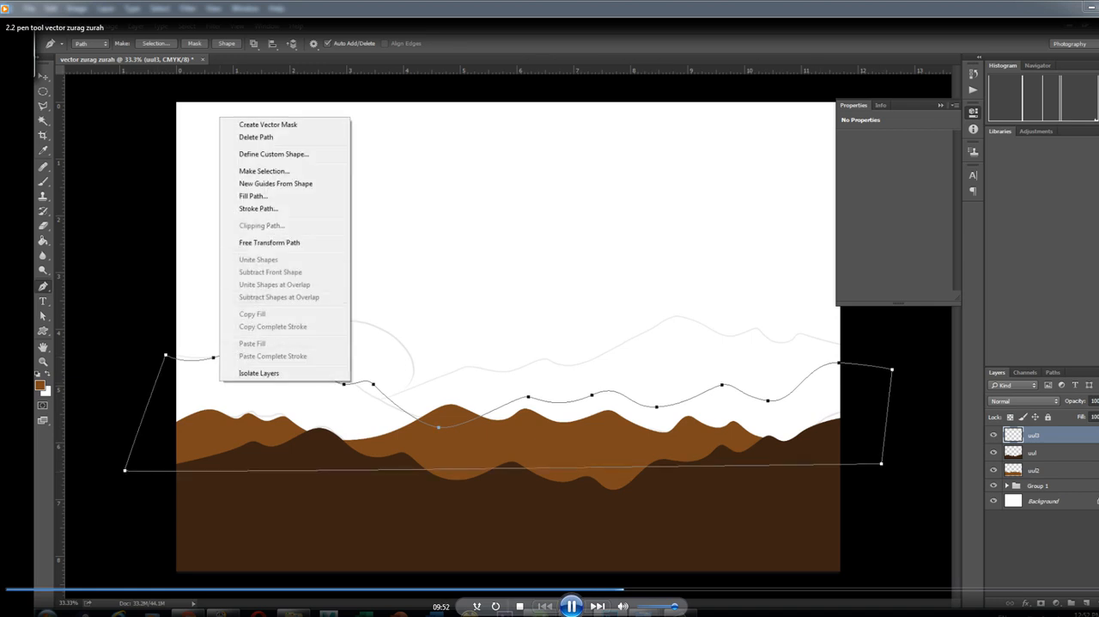
pyautogui.click(264, 170)
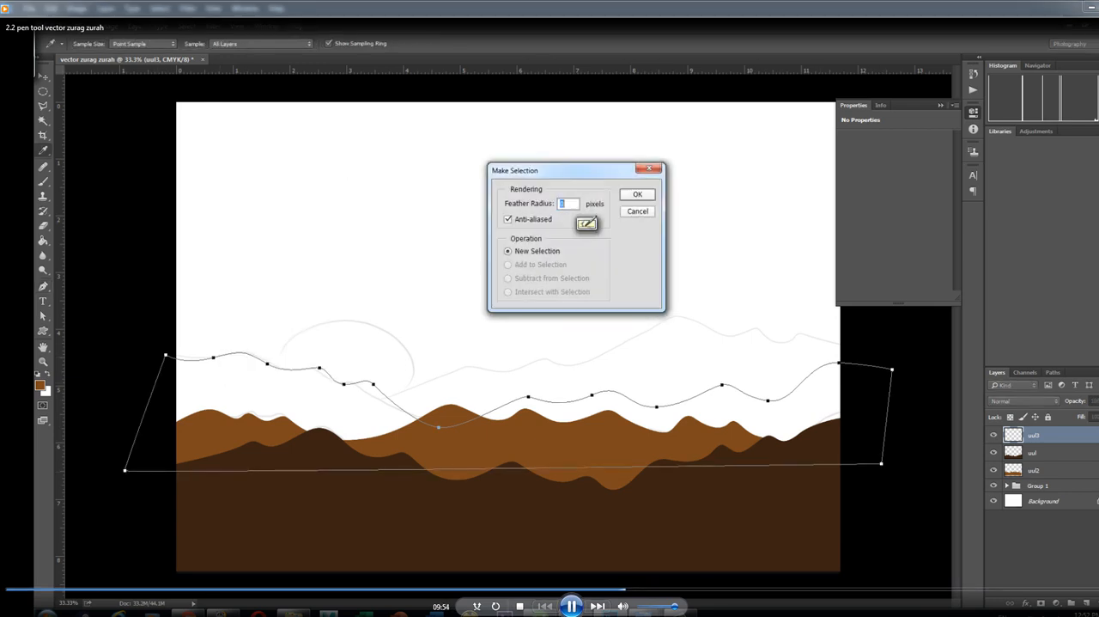
pyautogui.press('Return')
# Fill the selected third ridge on layer "uul3" with the orange-brown #b86820 using the Paint Bucket and clear the selection
pyautogui.click(39, 385)
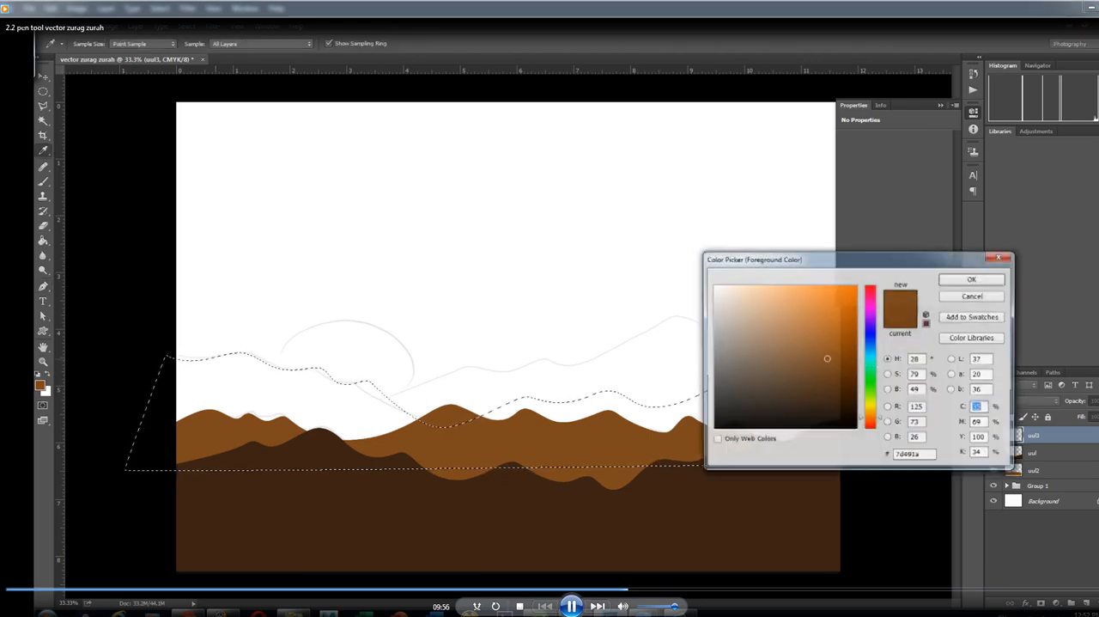
pyautogui.write('25')
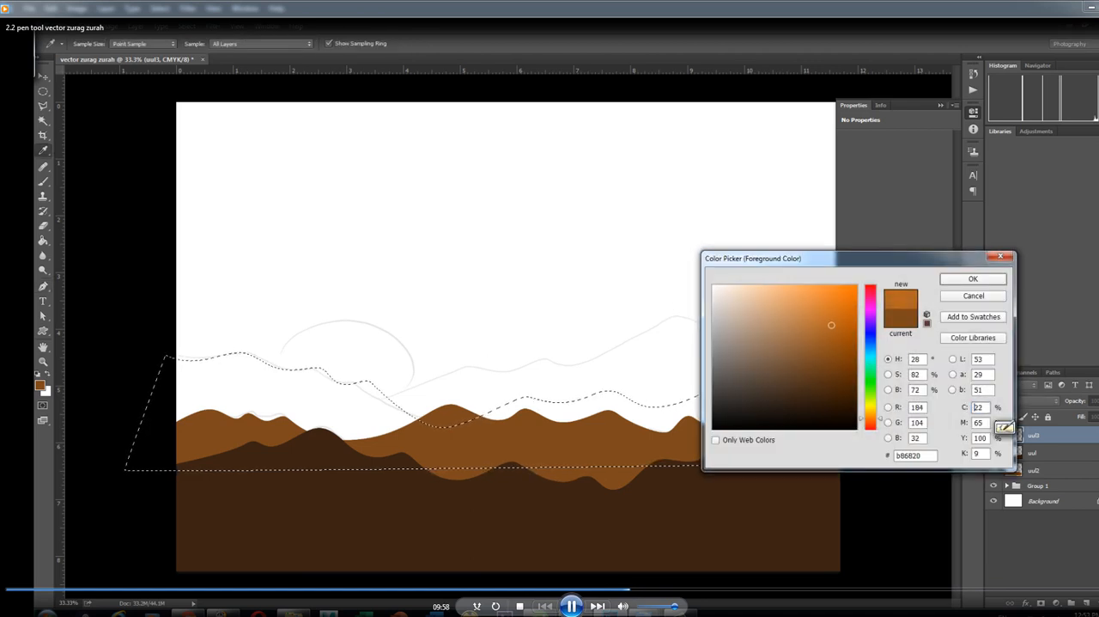
pyautogui.press('Return')
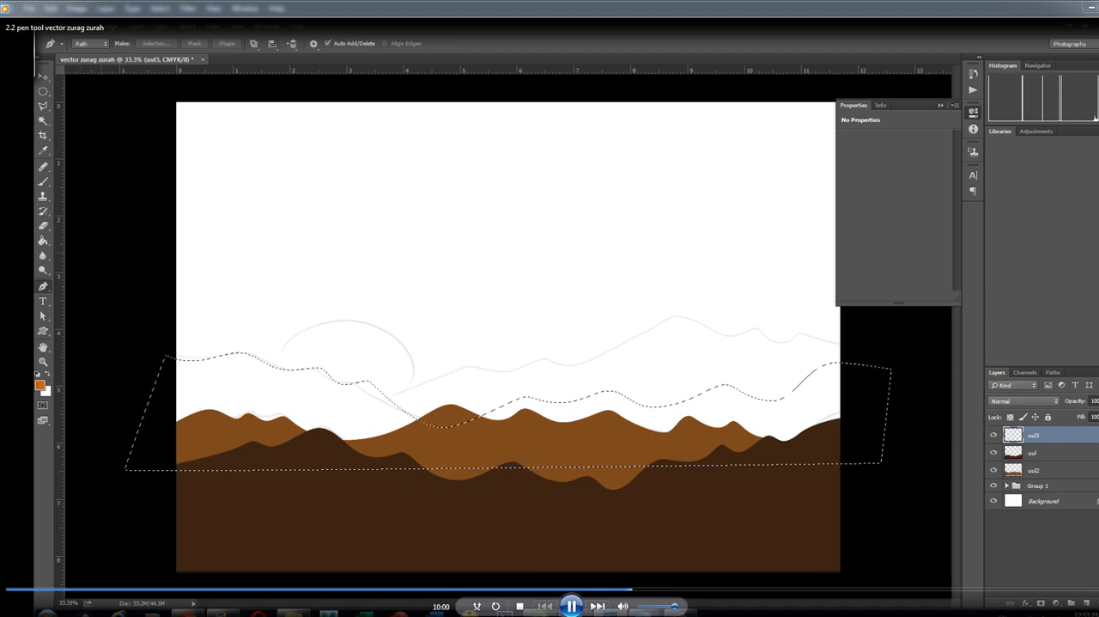
pyautogui.press('g')
pyautogui.click(43, 241)
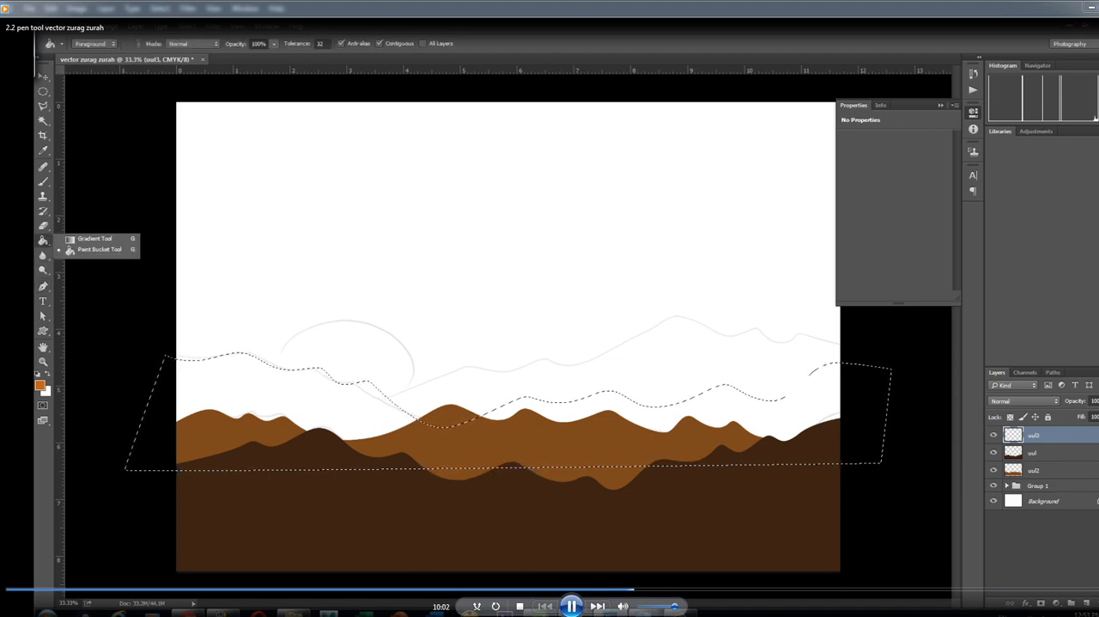
pyautogui.click(100, 250)
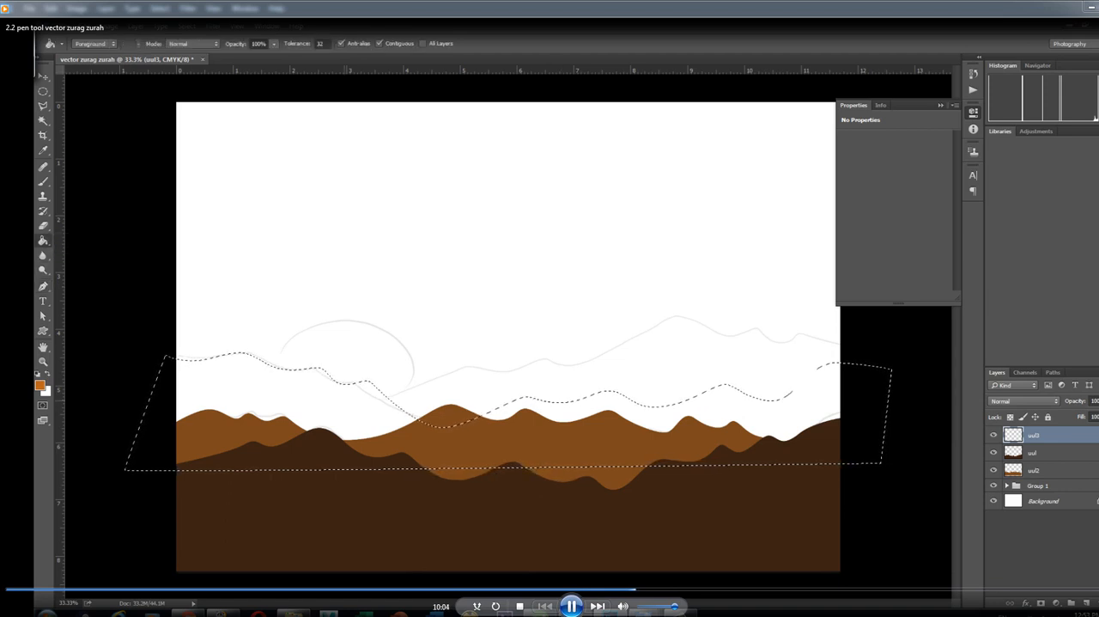
pyautogui.click(292, 412)
pyautogui.hotkey('ctrl', 'd')
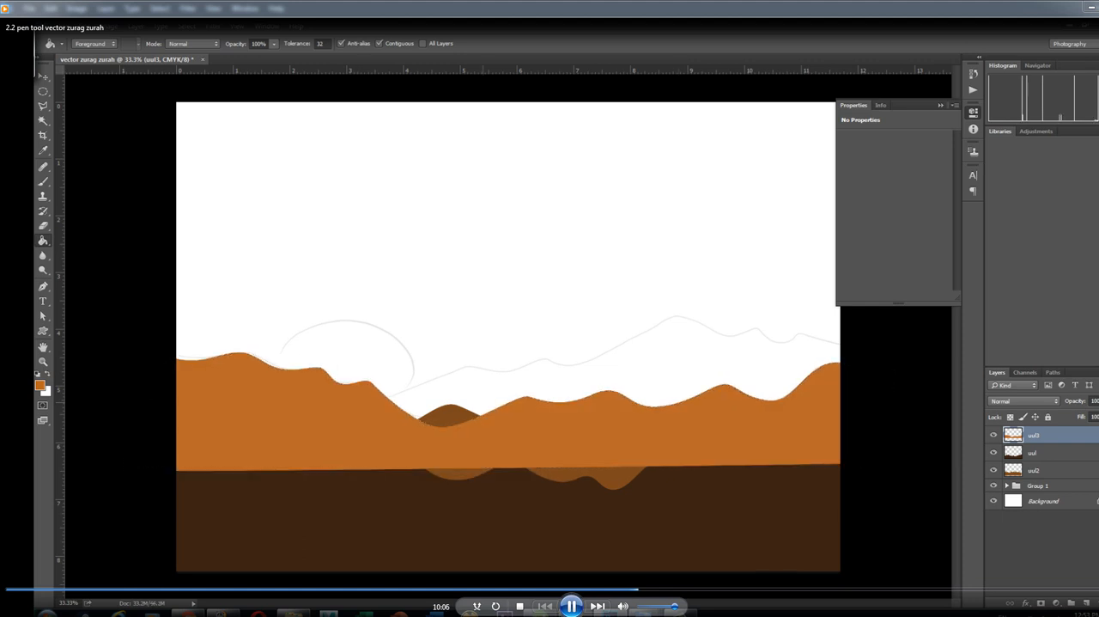
# Move layer "uul3" below "uul2" in the layer stack and select layer "uul2"
pyautogui.moveTo(1035, 435); pyautogui.dragTo(1036, 470)
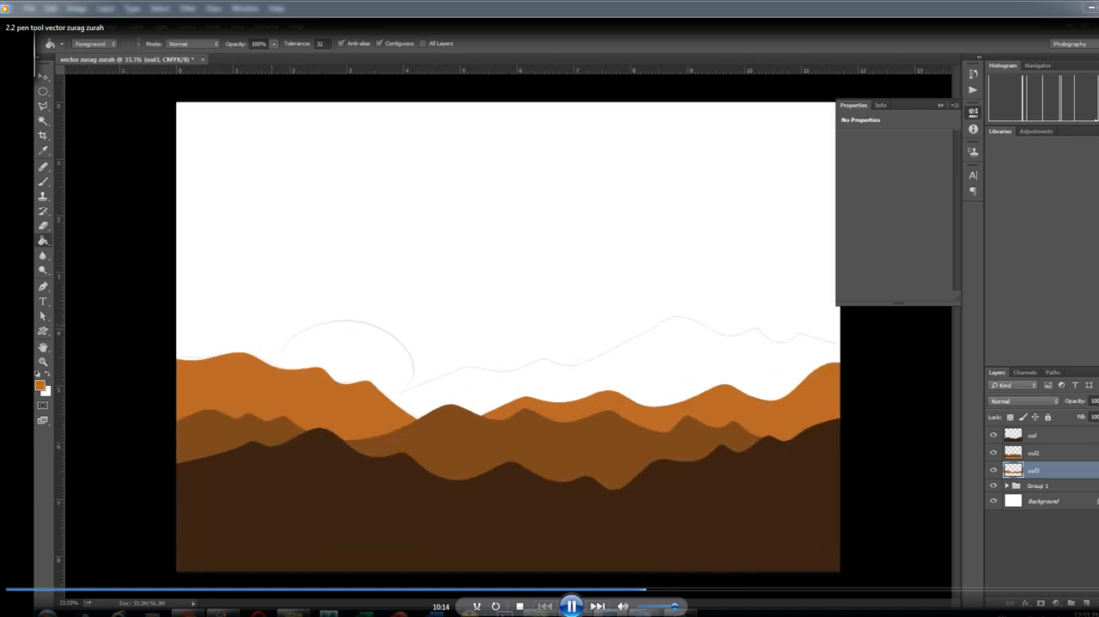
pyautogui.press('v')
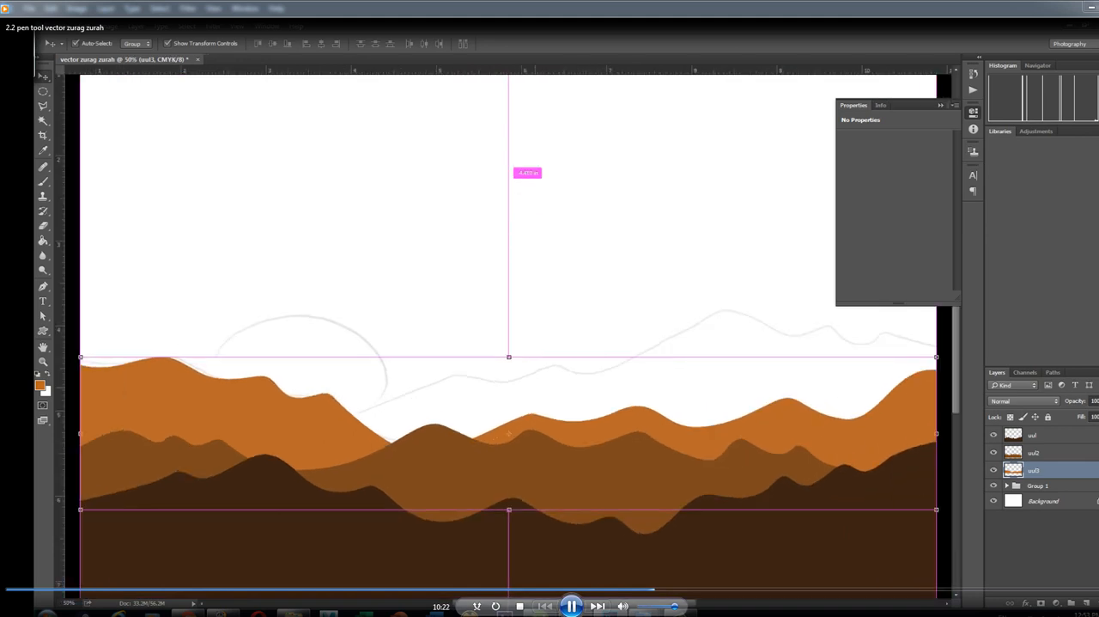
pyautogui.click(1035, 453)
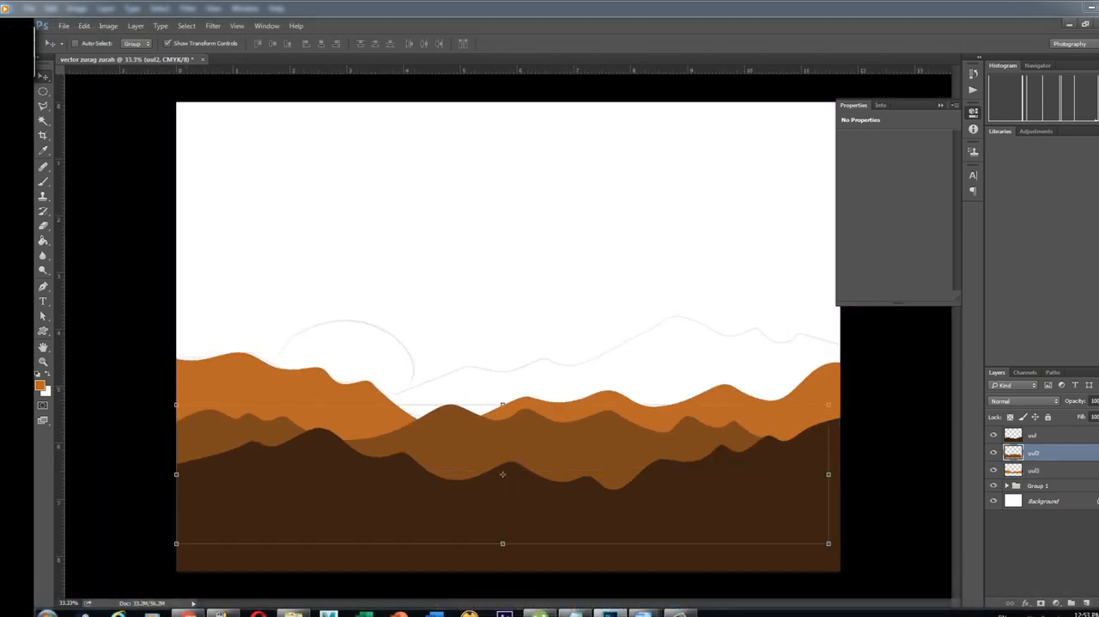
pyautogui.click(1032, 436)
pyautogui.click(1035, 453)
pyautogui.click(1034, 470)
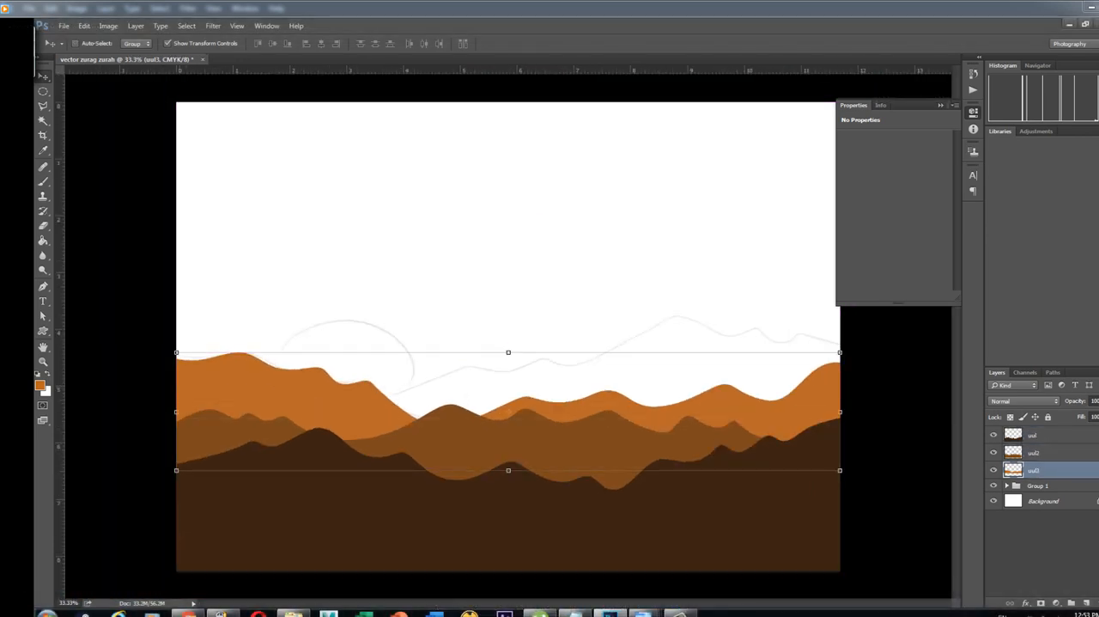
pyautogui.click(1034, 452)
# Create layer "uul4" above "uul" and trace the sketched far ridge with the Pen tool from the sun's base past the right canvas edge
pyautogui.click(1032, 435)
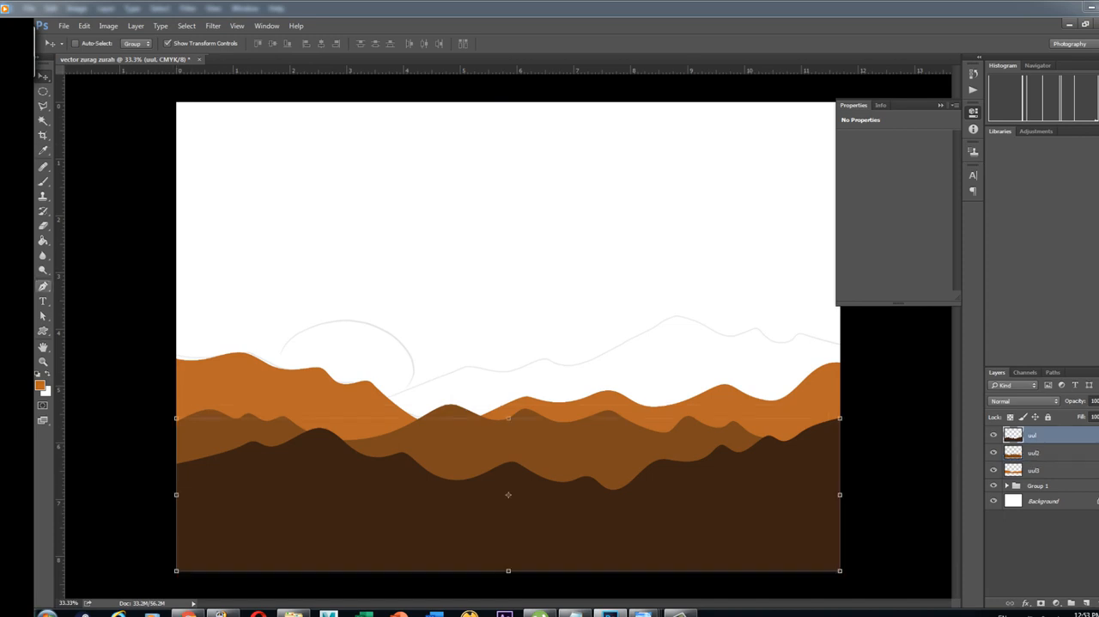
pyautogui.click(43, 286)
pyautogui.click(86, 284)
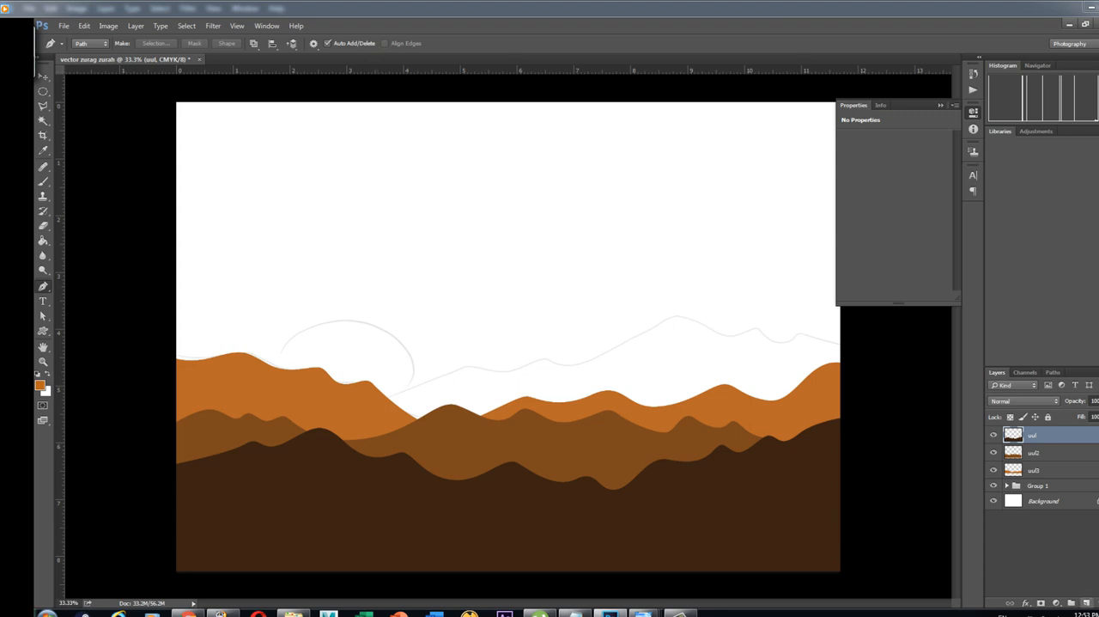
pyautogui.click(1087, 603)
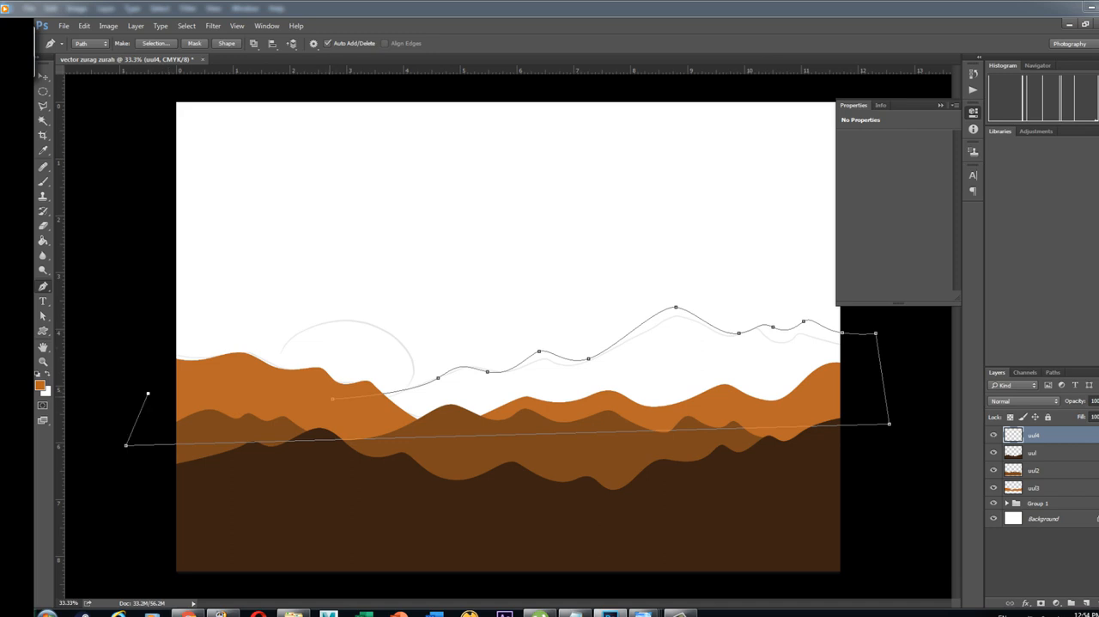
# Close the far ridge's path and make a new anti-aliased selection from it
pyautogui.rightClick(332, 399)
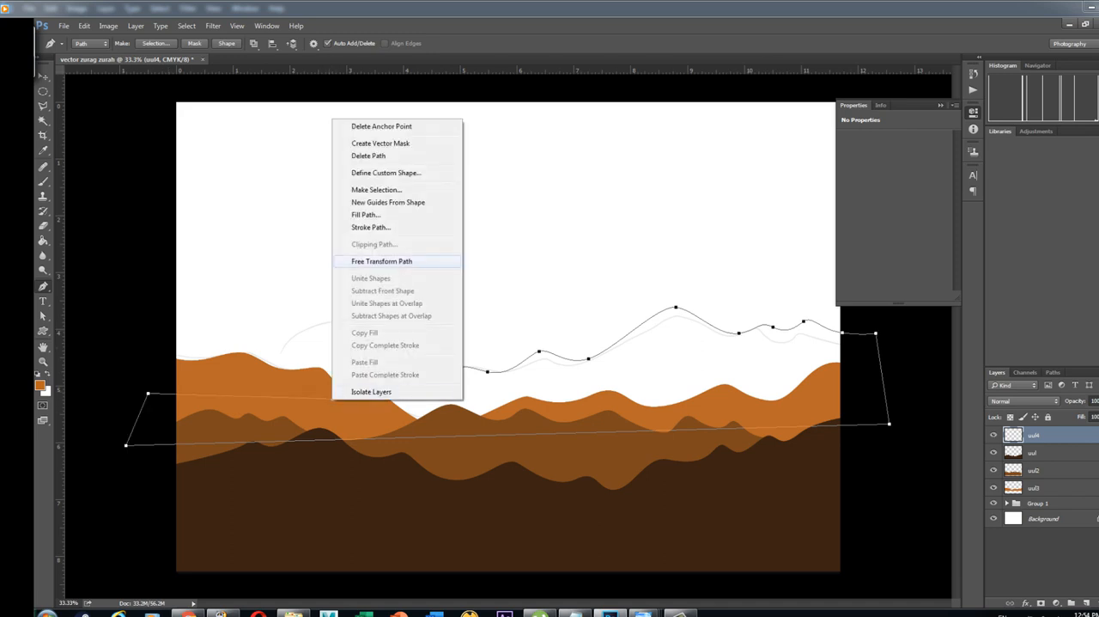
pyautogui.click(377, 189)
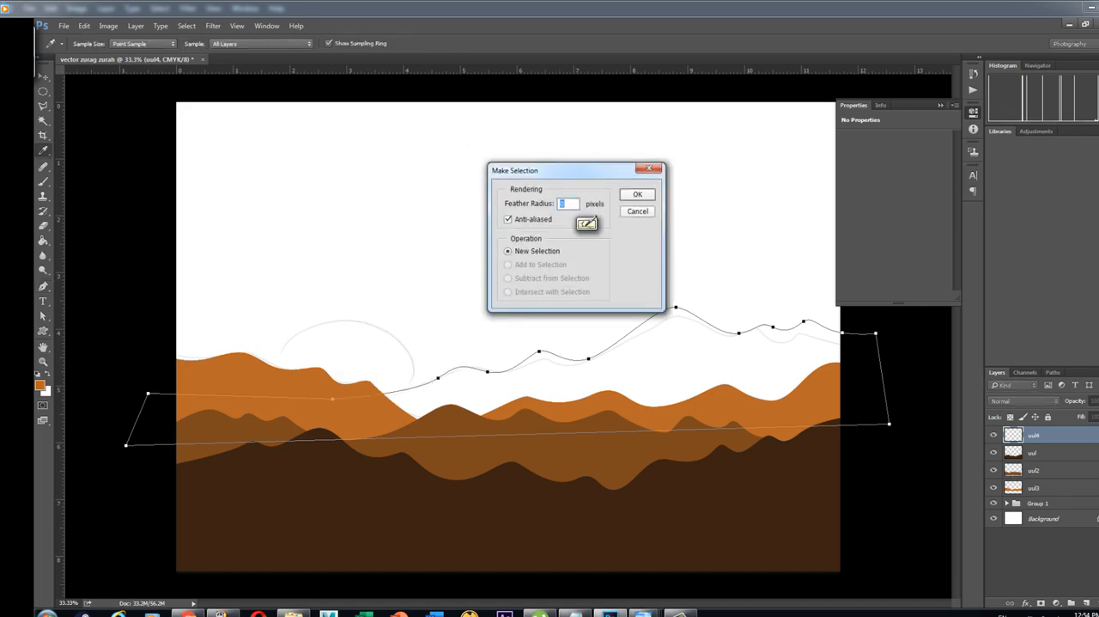
pyautogui.click(638, 195)
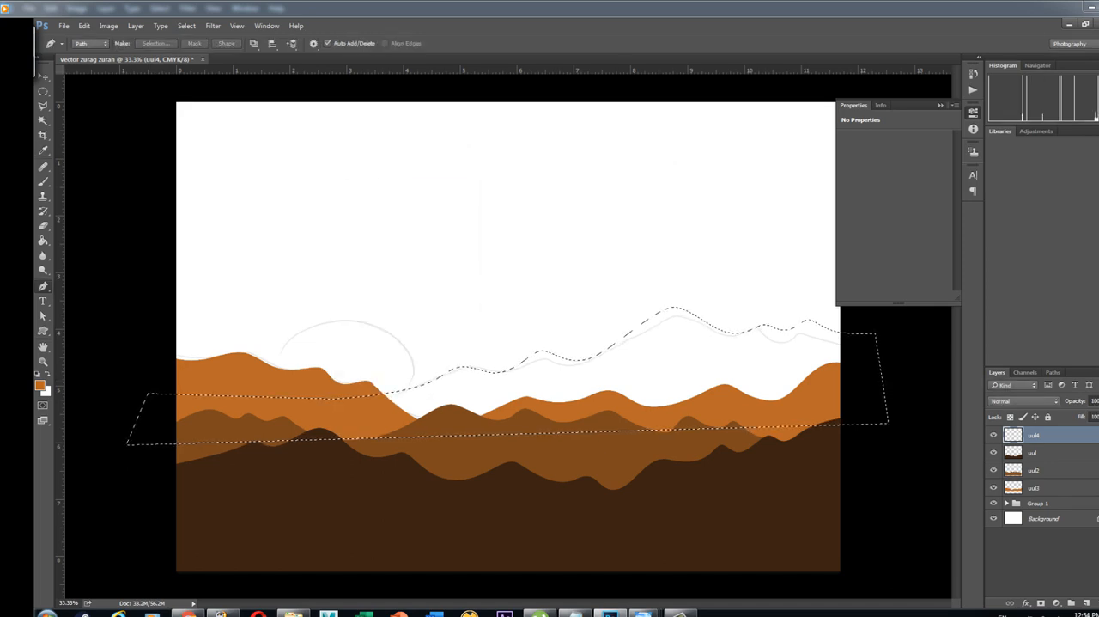
# Fill the selected far ridge on layer "uul4" with the orange #e6852e using the Paint Bucket and clear the selection
pyautogui.click(41, 384)
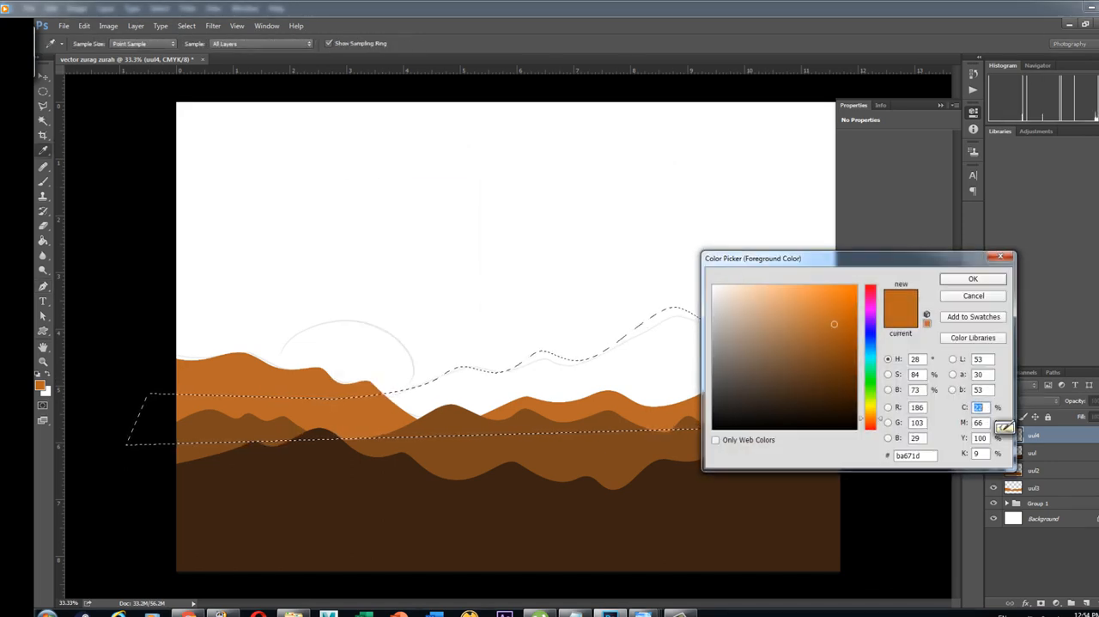
pyautogui.click(998, 427)
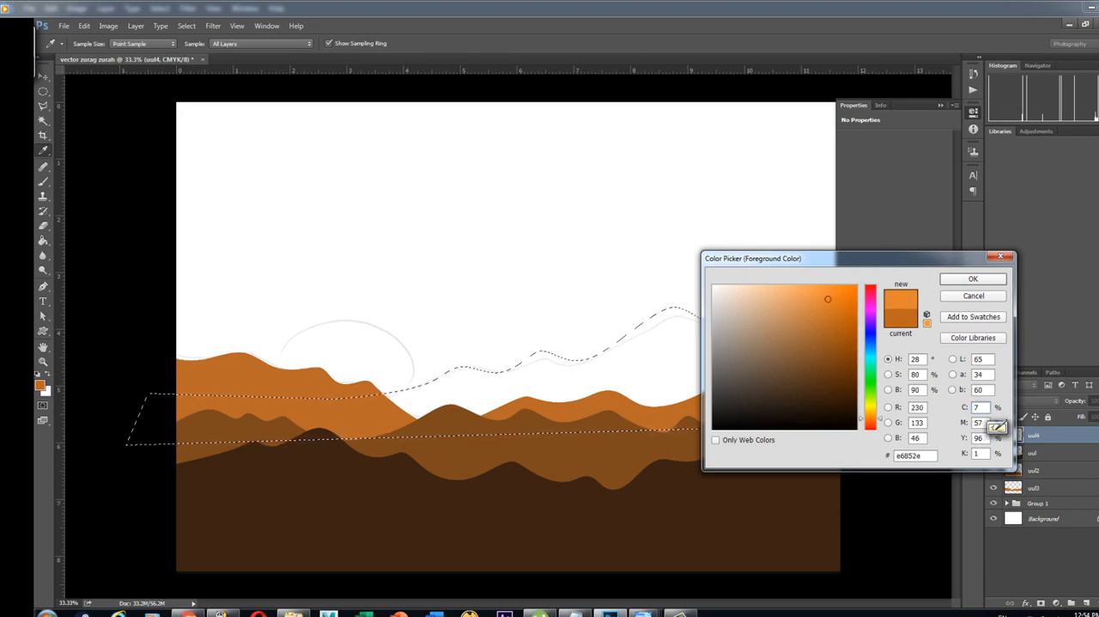
pyautogui.press('Return')
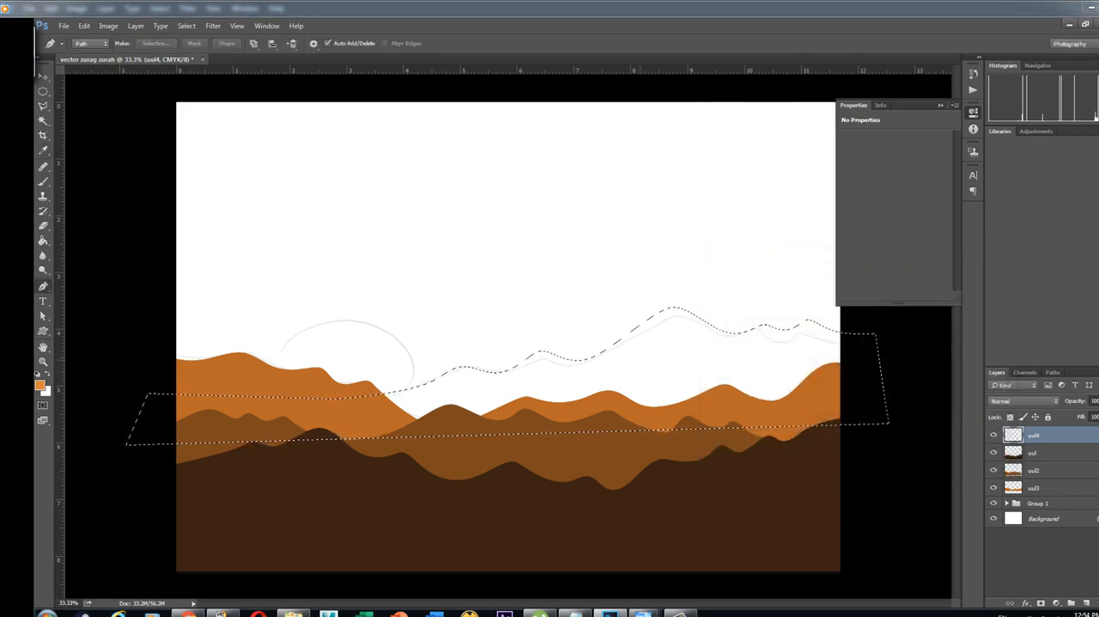
pyautogui.click(43, 240)
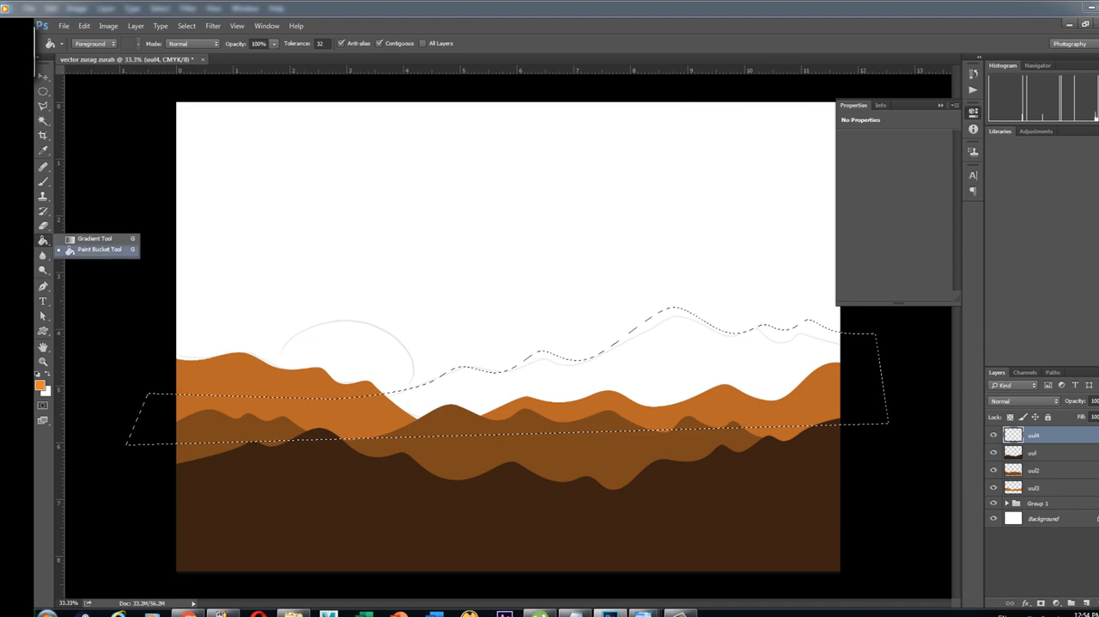
pyautogui.click(100, 249)
pyautogui.click(412, 414)
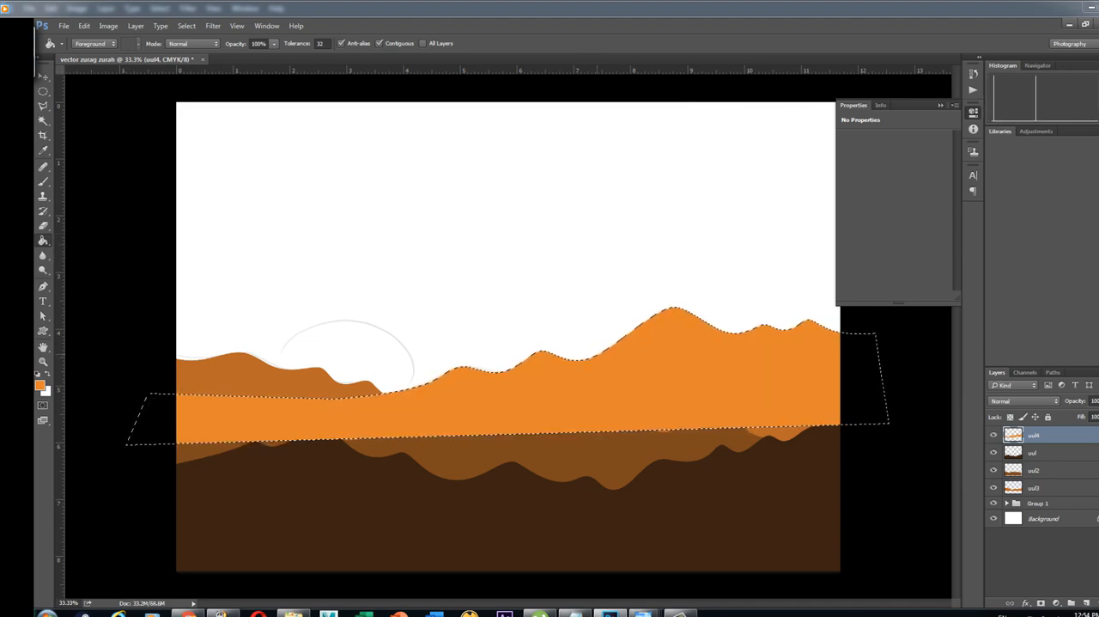
pyautogui.hotkey('ctrl', 'd')
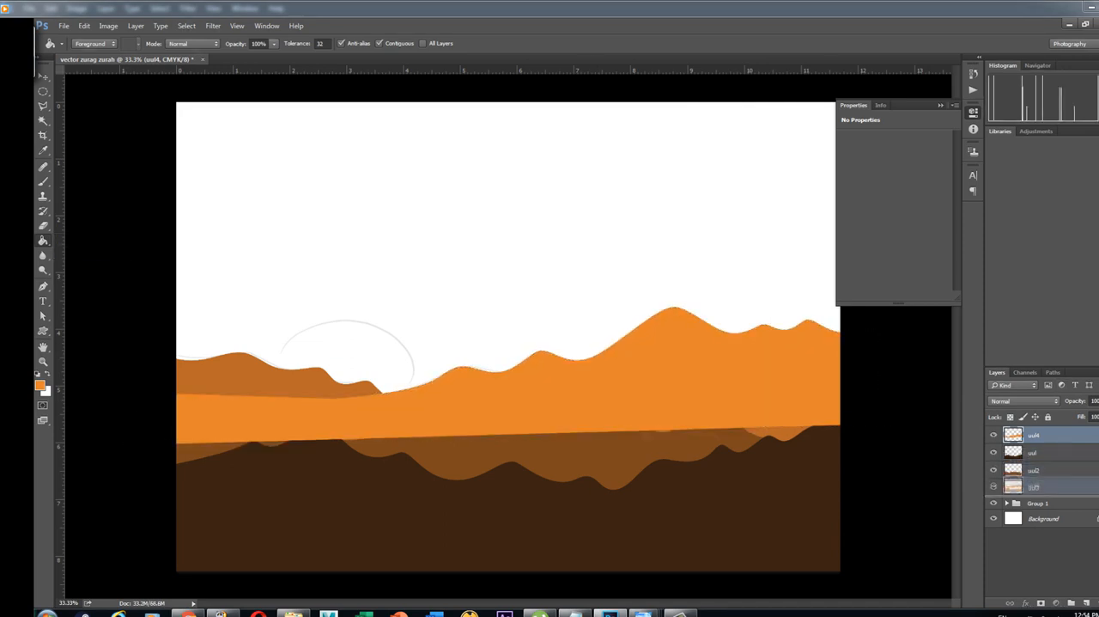
# Move layer "uul4" below "uul3" in the layer stack
pyautogui.moveTo(1031, 486); pyautogui.dragTo(1033, 492)
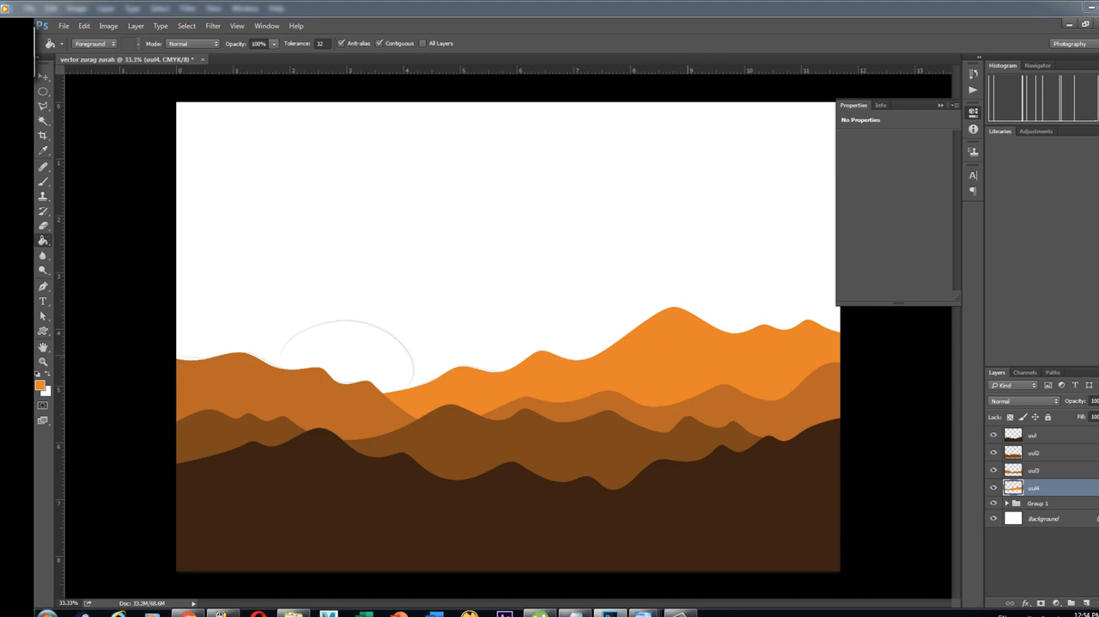
pyautogui.press('v')
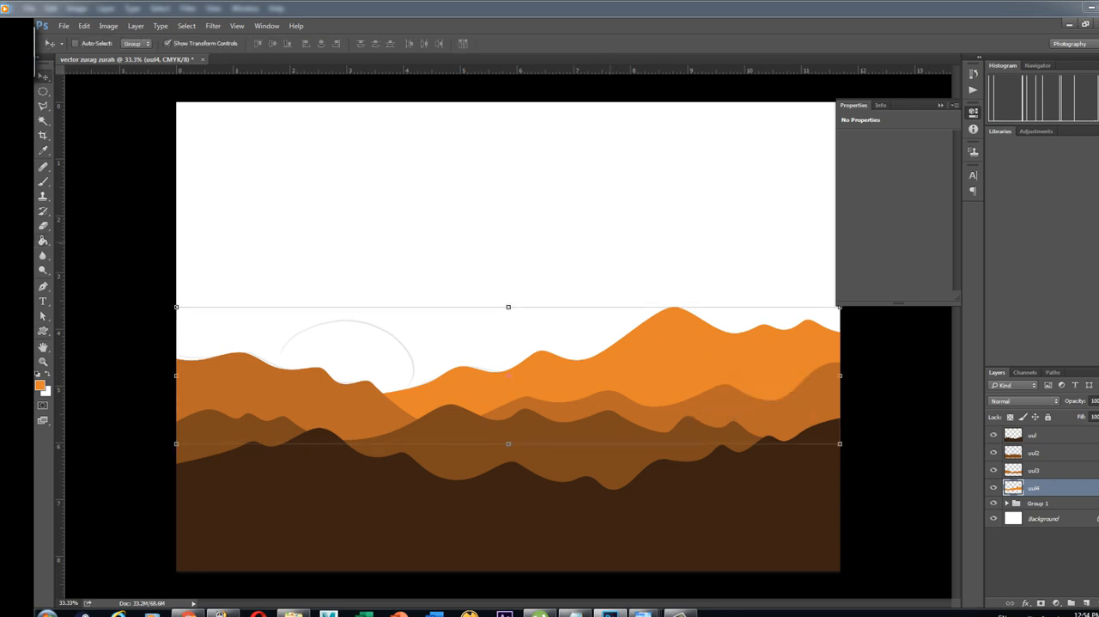
pyautogui.hotkey('ctrl', '-')
pyautogui.hotkey('ctrl', '+')
# Create a new layer named "nar" and place it directly below layer "uul4"
pyautogui.click(1088, 602)
pyautogui.doubleClick(1039, 488)
pyautogui.write('nar')
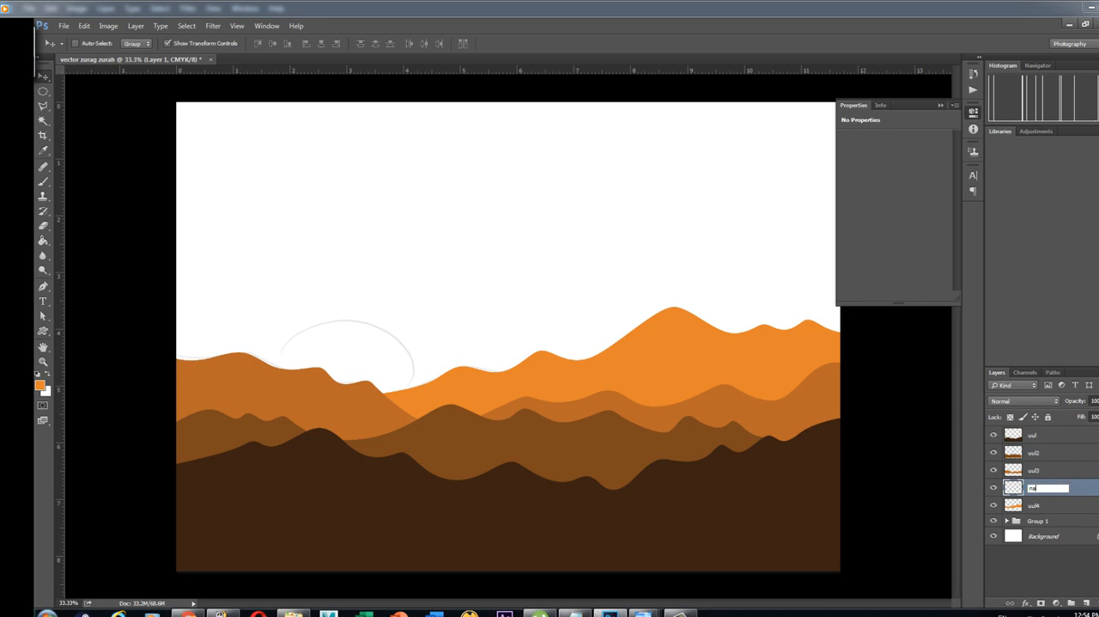
pyautogui.press('Return')
pyautogui.moveTo(1038, 488); pyautogui.dragTo(1038, 513)
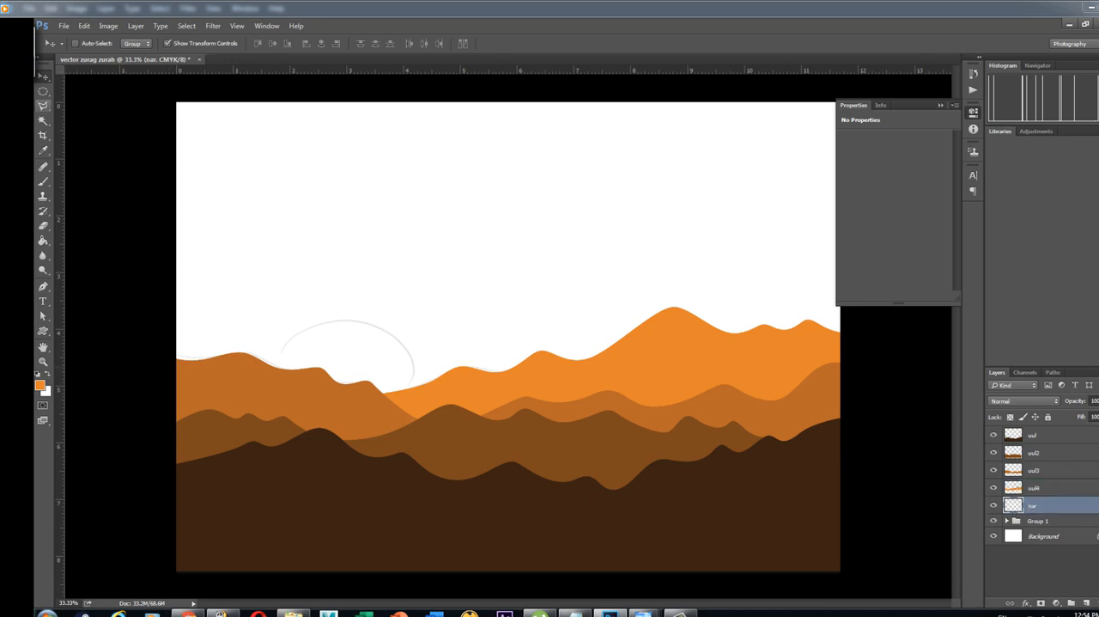
# Draw a circular selection over the sketched sun with the Elliptical Marquee tool on layer "nar"
pyautogui.click(42, 91)
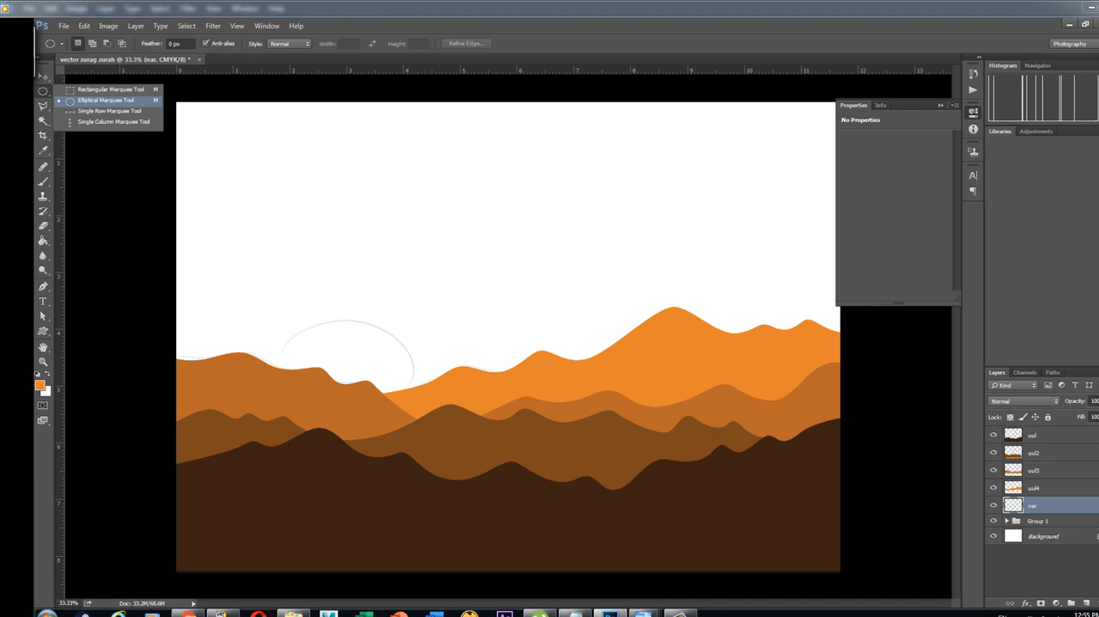
pyautogui.click(105, 99)
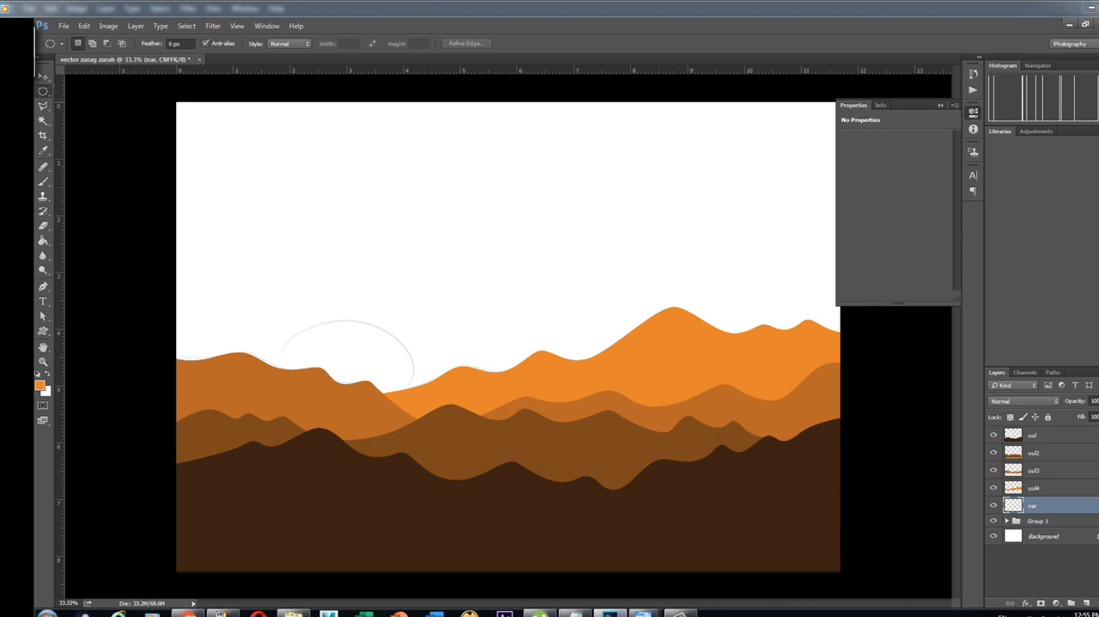
pyautogui.rightClick(44, 92)
pyautogui.click(106, 102)
pyautogui.moveTo(290, 275); pyautogui.dragTo(413, 423)
pyautogui.moveTo(298, 252); pyautogui.dragTo(371, 355)
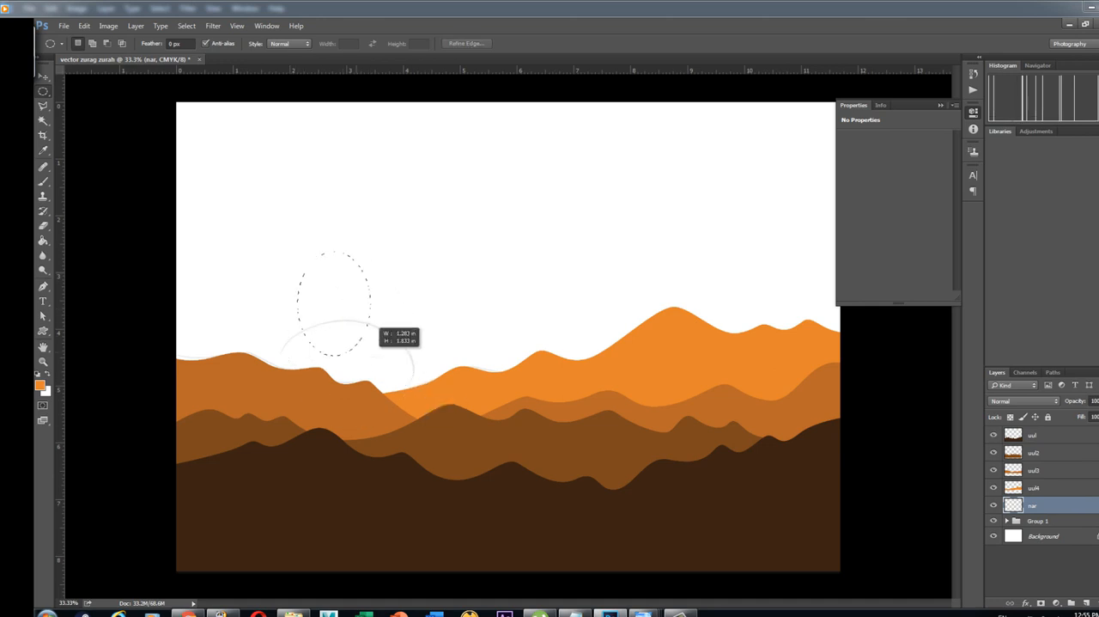
pyautogui.click(294, 290)
pyautogui.moveTo(295, 290); pyautogui.dragTo(436, 430)
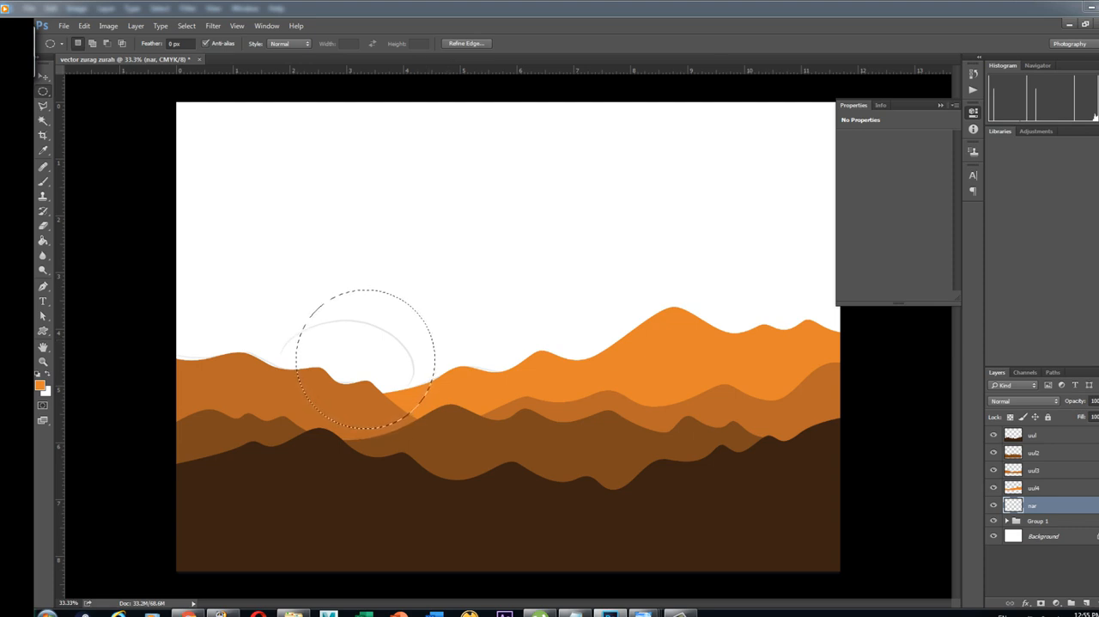
# Try filling the circular sun selection with a light yellow using the Paint Bucket and undo the fill
pyautogui.click(39, 385)
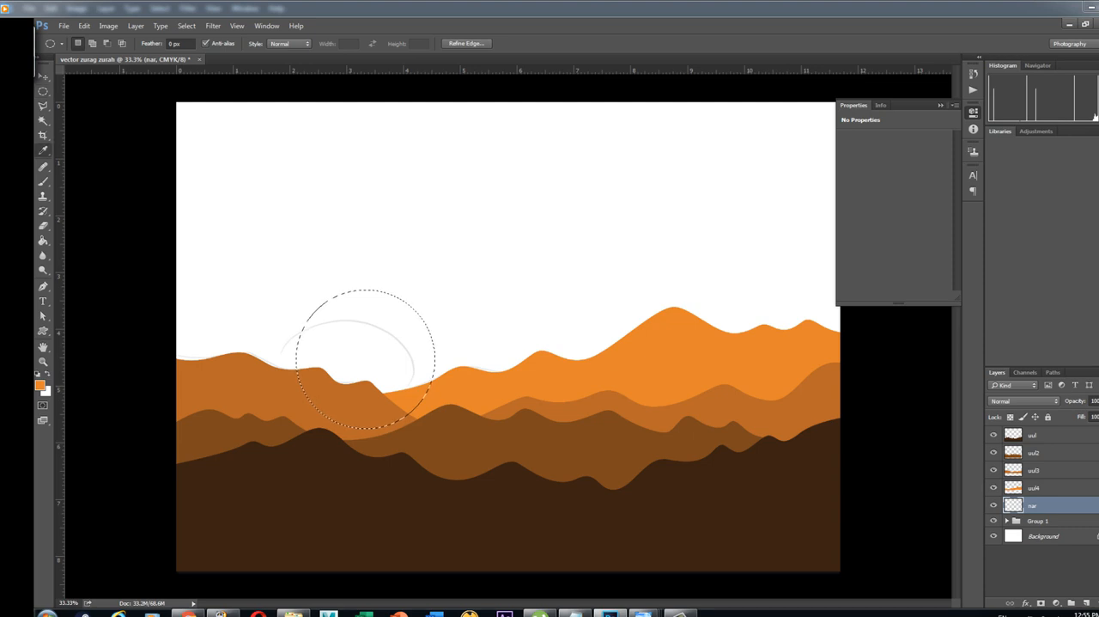
pyautogui.moveTo(871, 418); pyautogui.dragTo(871, 403)
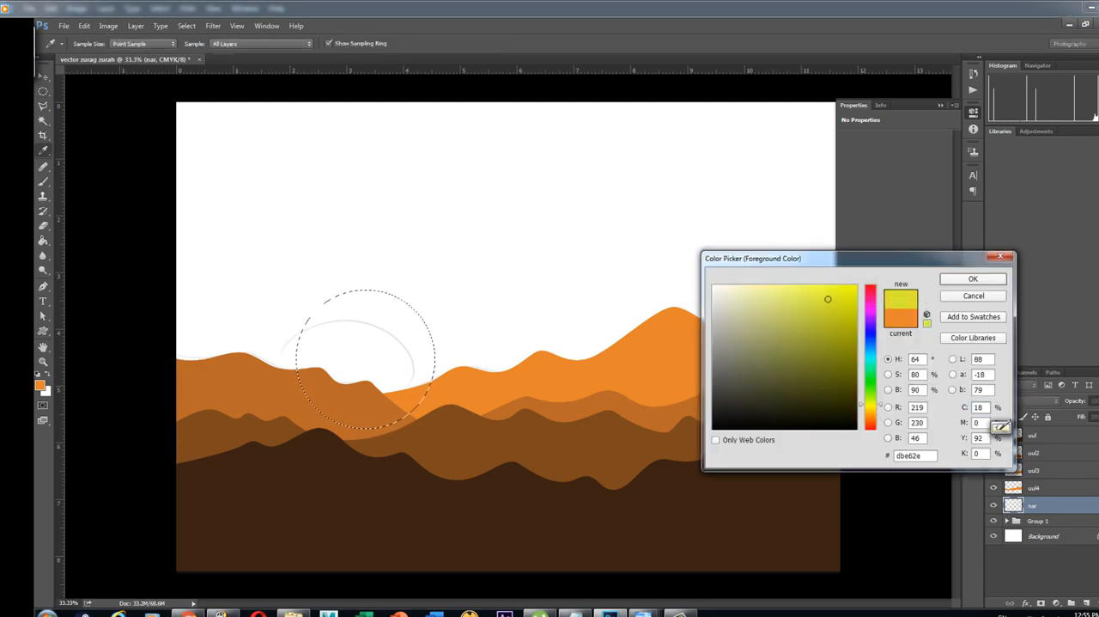
pyautogui.click(791, 285)
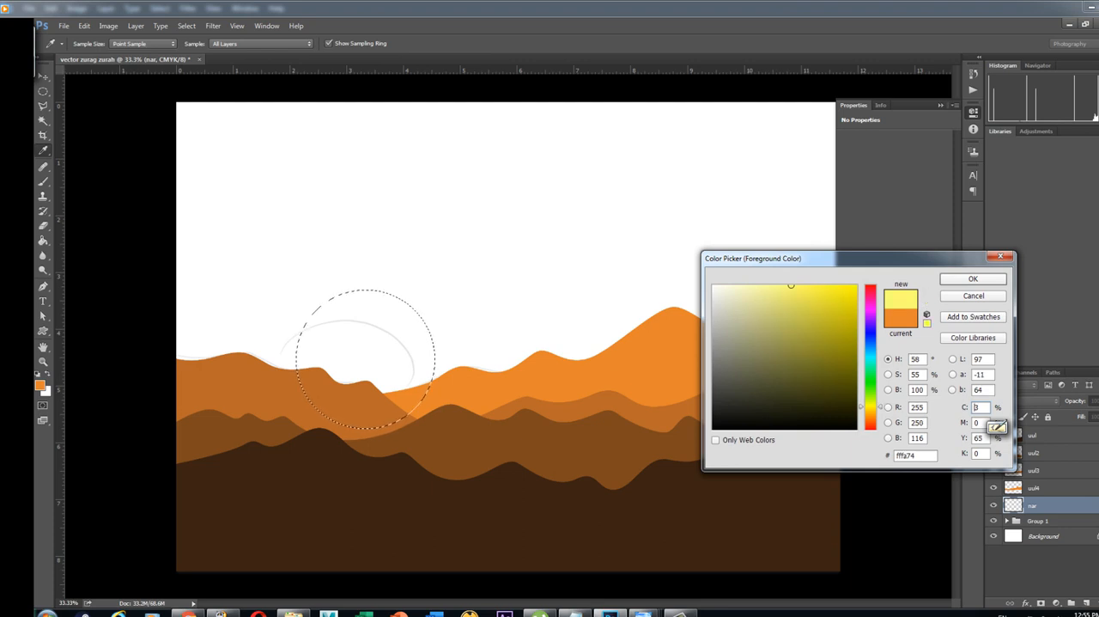
pyautogui.moveTo(791, 285); pyautogui.dragTo(804, 285)
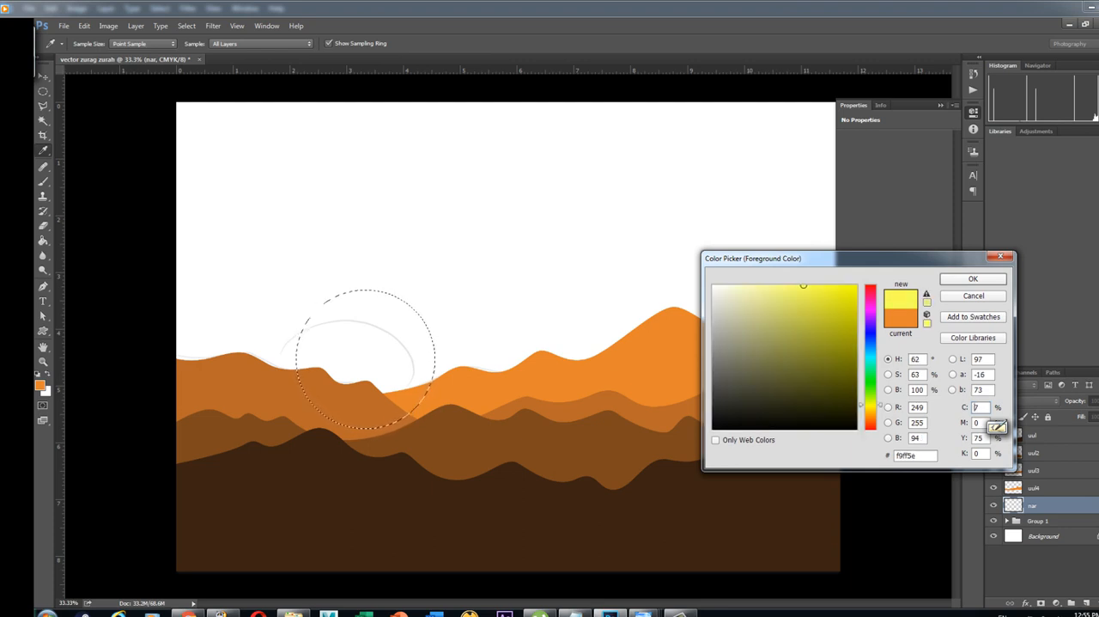
pyautogui.press('Return')
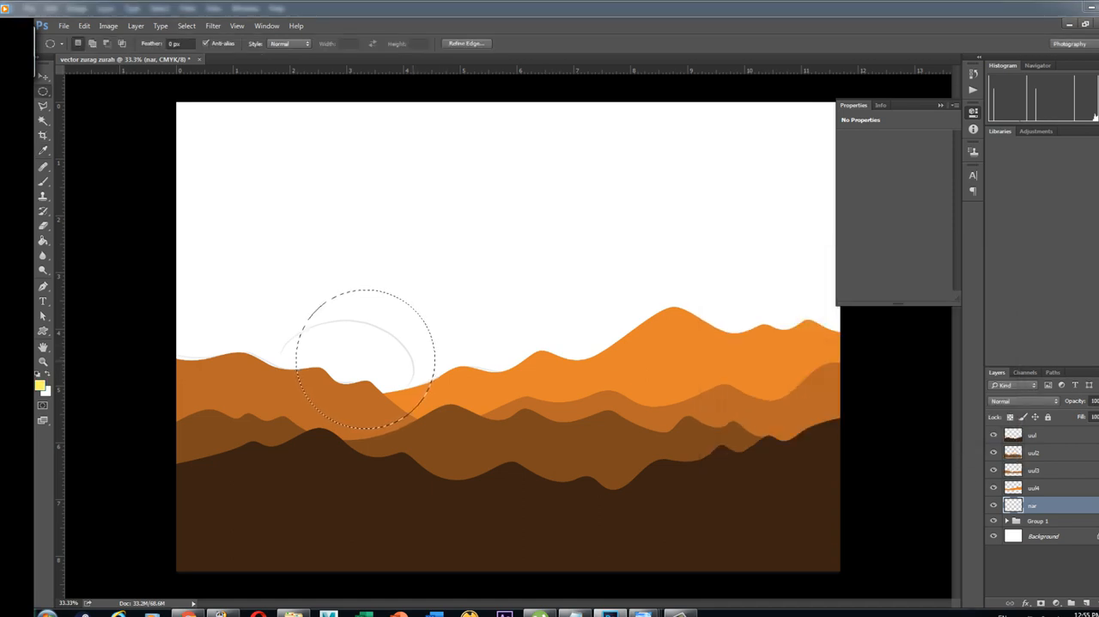
pyautogui.press('g')
pyautogui.rightClick(43, 240)
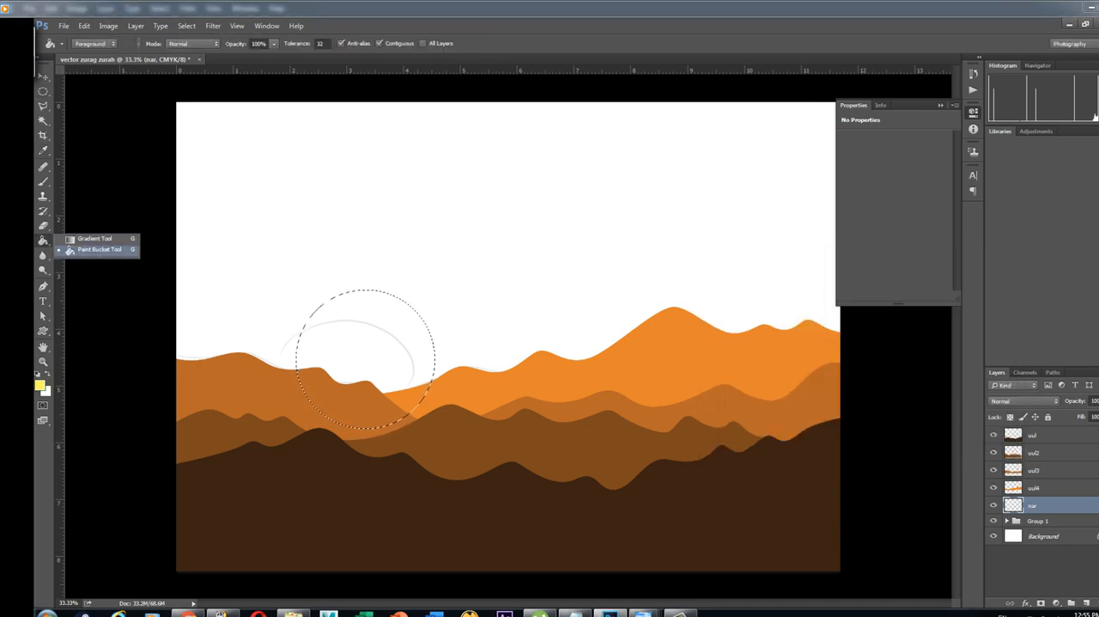
pyautogui.click(95, 250)
pyautogui.click(365, 335)
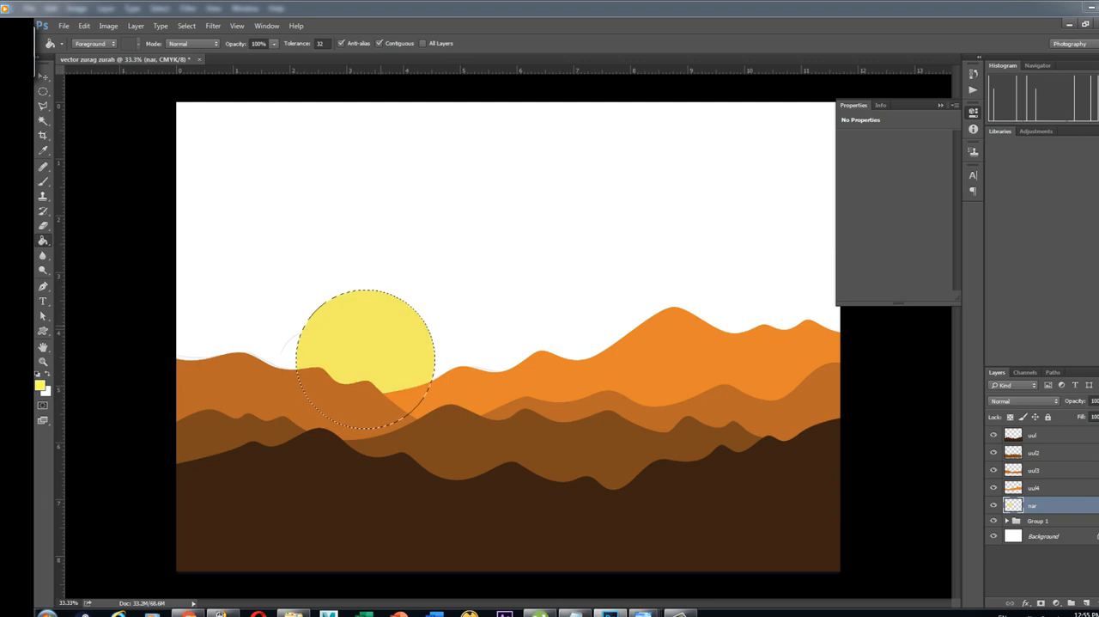
pyautogui.hotkey('ctrl', 'z')
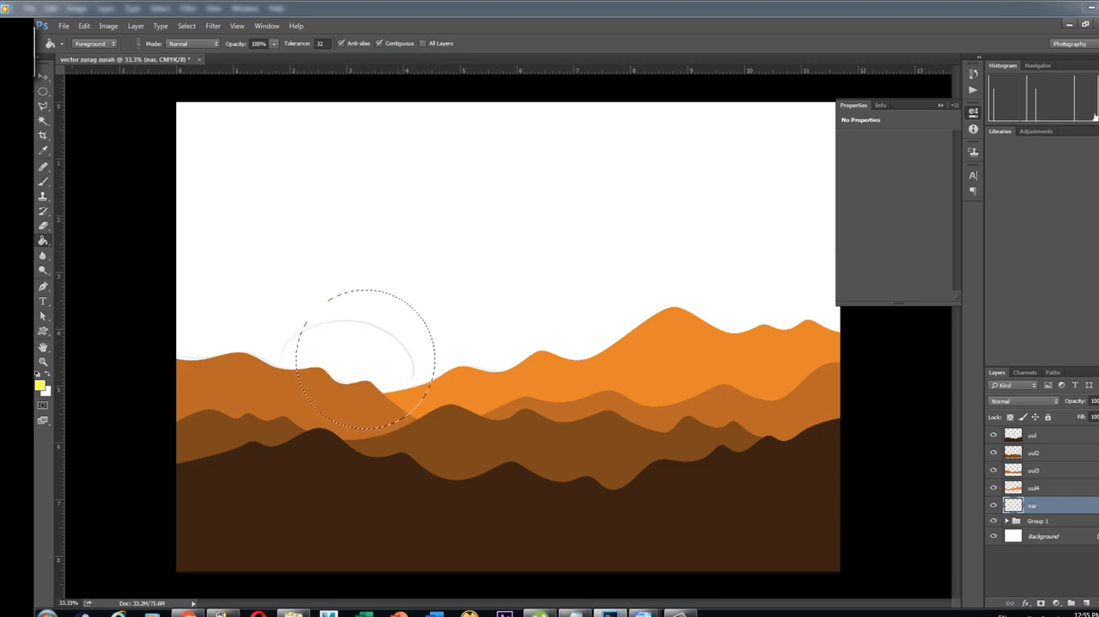
# Choose a more saturated yellow, fill the circular sun selection on layer "nar" with it and clear the selection
pyautogui.click(40, 385)
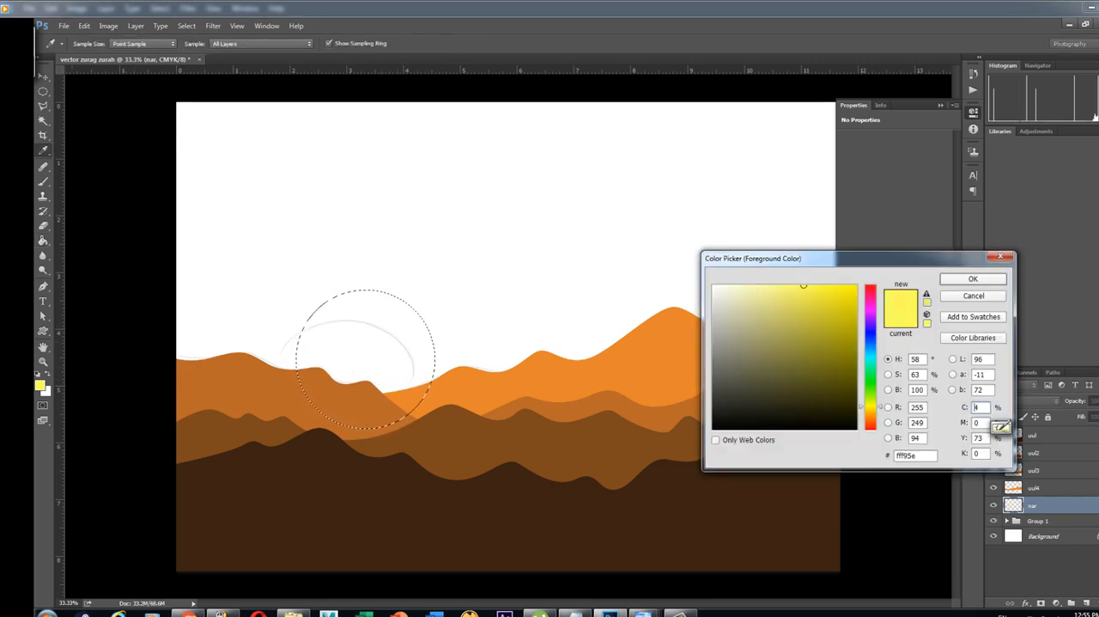
pyautogui.click(973, 279)
pyautogui.click(365, 335)
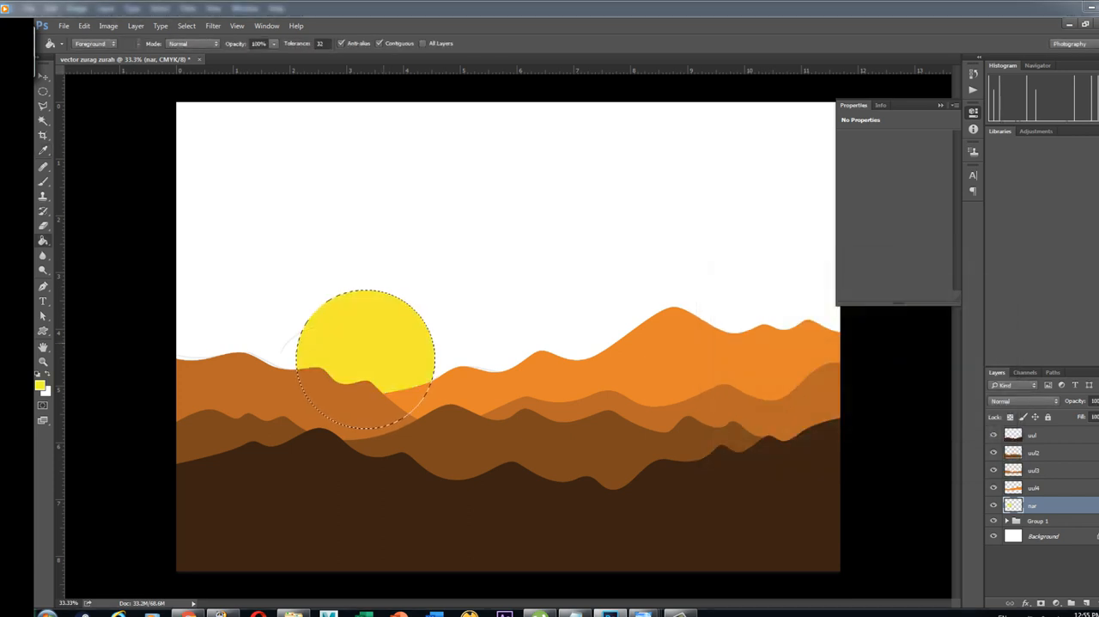
pyautogui.hotkey('ctrl', 'd')
# Reposition the yellow sun on layer "nar" behind the mountains, scale it up to 102.04% and apply the transformation
pyautogui.press('v')
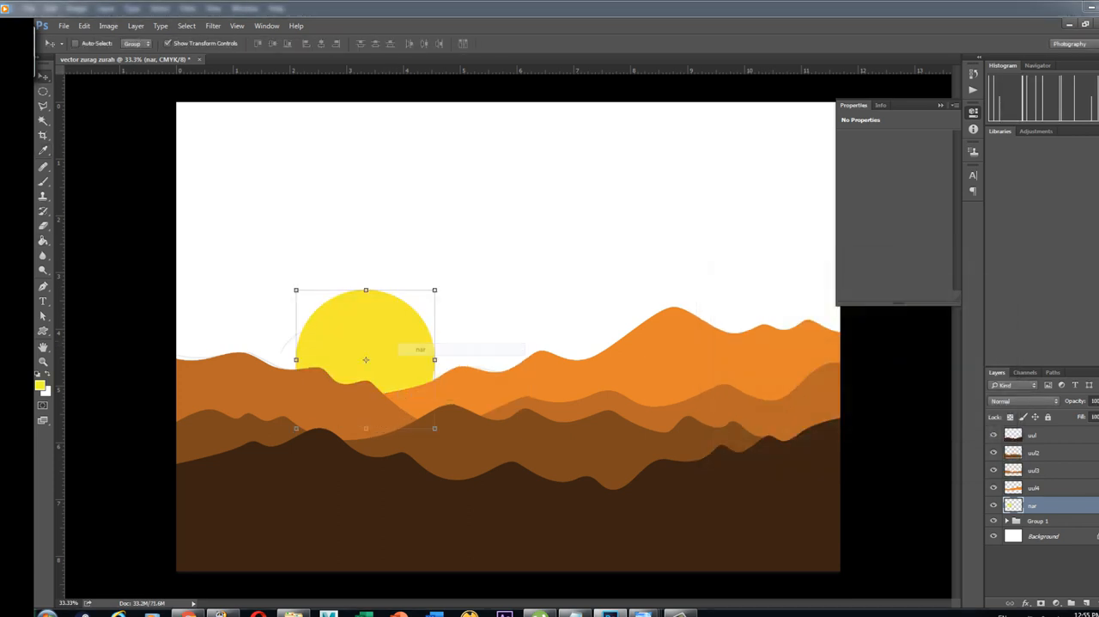
pyautogui.moveTo(384, 337)
pyautogui.mouseDown()
pyautogui.moveTo(378, 344)
pyautogui.moveTo(380, 333)
pyautogui.mouseUp()
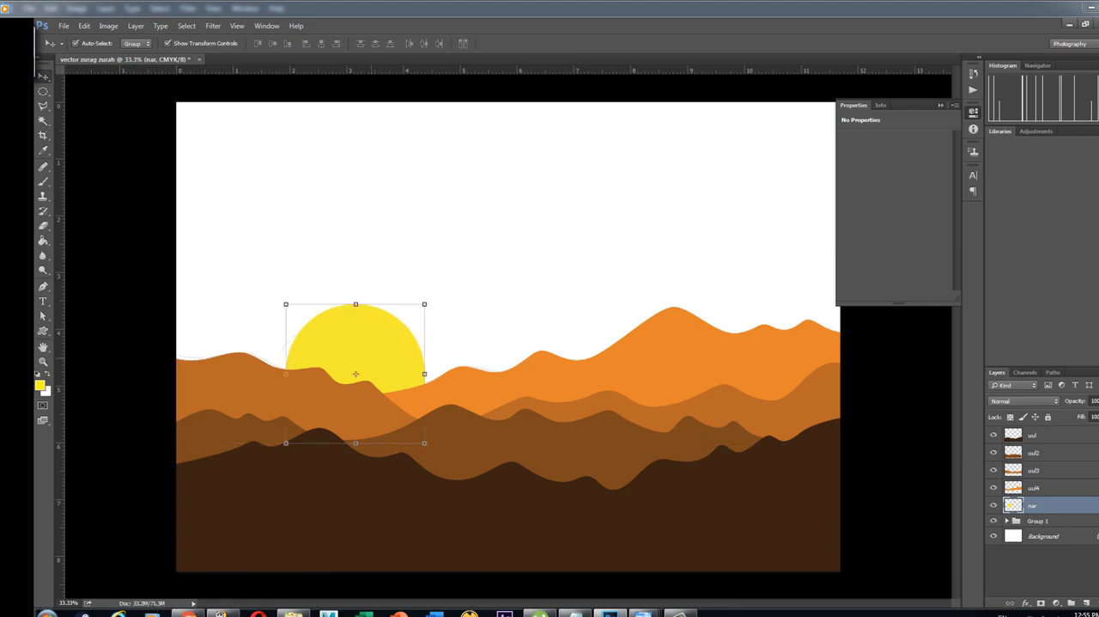
pyautogui.hotkey('ctrl', 't')
pyautogui.moveTo(424, 304)
pyautogui.mouseDown()
pyautogui.moveTo(407, 314)
pyautogui.moveTo(481, 248)
pyautogui.moveTo(428, 301)
pyautogui.mouseUp()
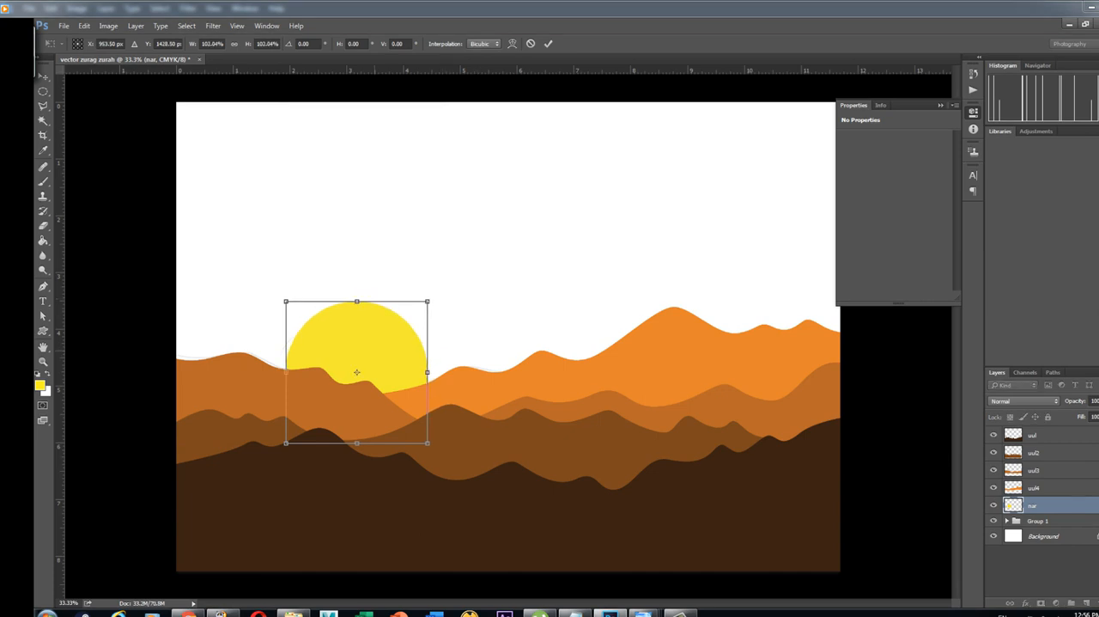
pyautogui.moveTo(361, 332); pyautogui.dragTo(364, 325)
pyautogui.click(43, 77)
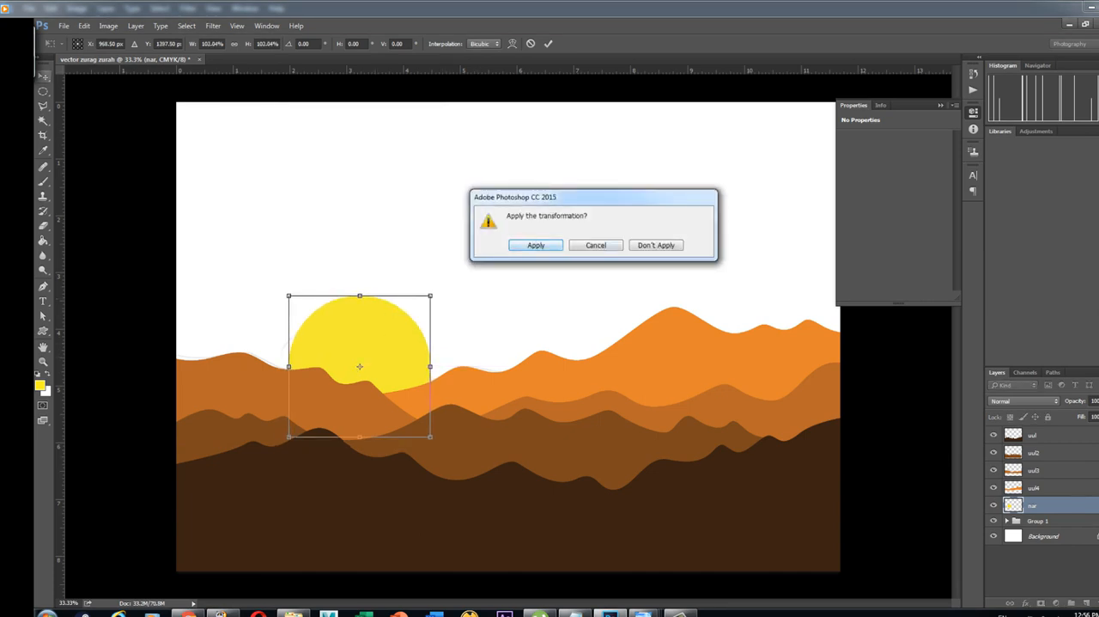
pyautogui.click(535, 244)
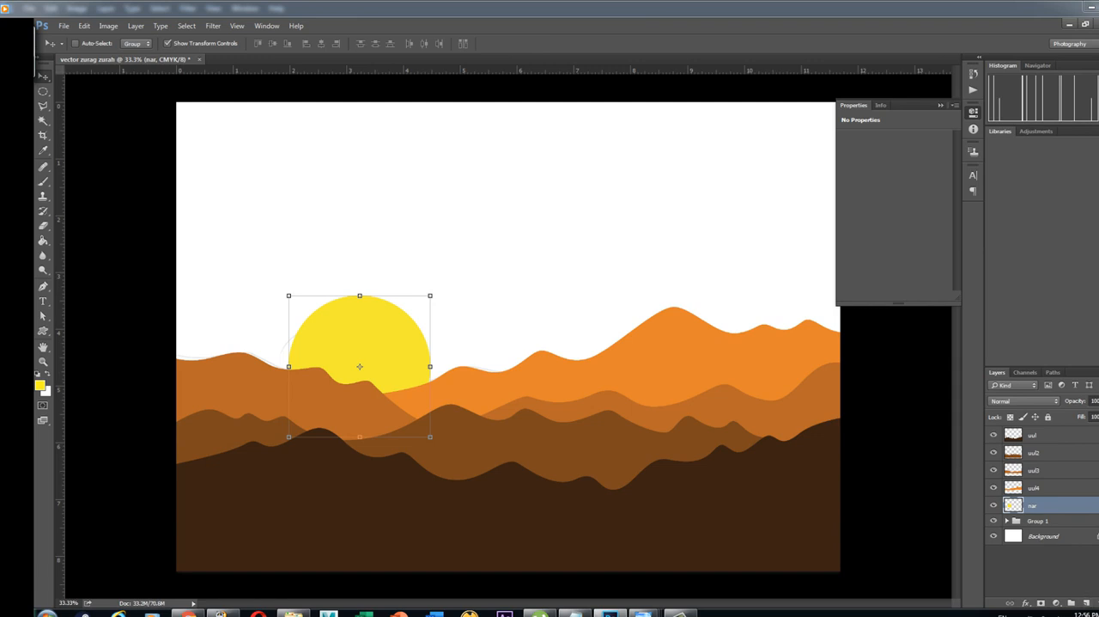
# Create a new layer named "tenger" and place it directly below layer "nar"
pyautogui.click(1086, 603)
pyautogui.moveTo(1041, 507); pyautogui.dragTo(1040, 525)
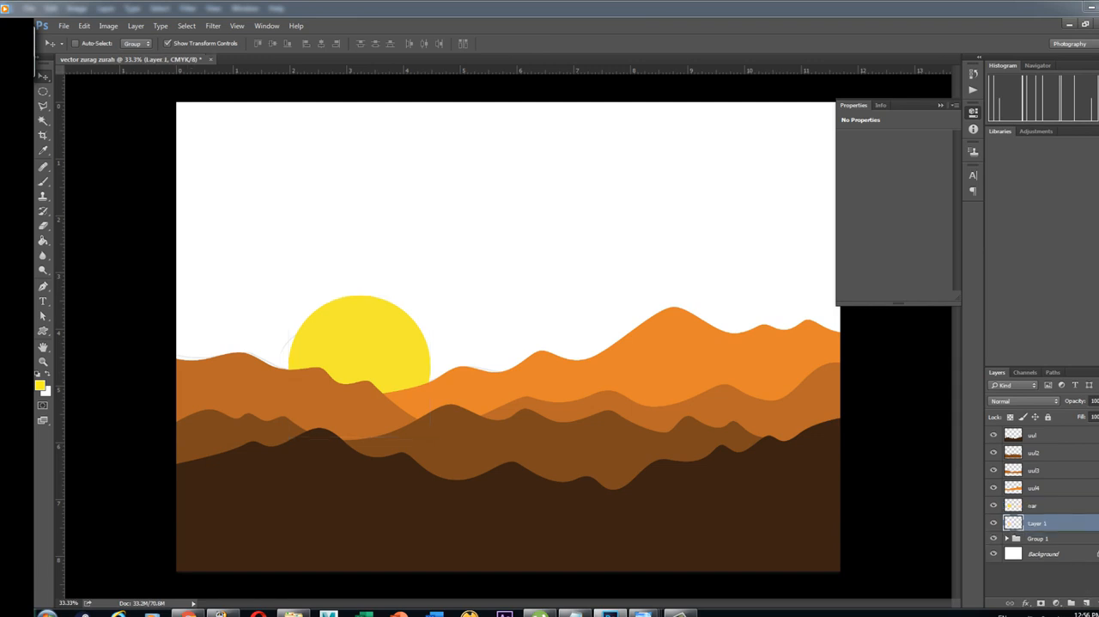
pyautogui.doubleClick(1038, 523)
pyautogui.write('tenge')
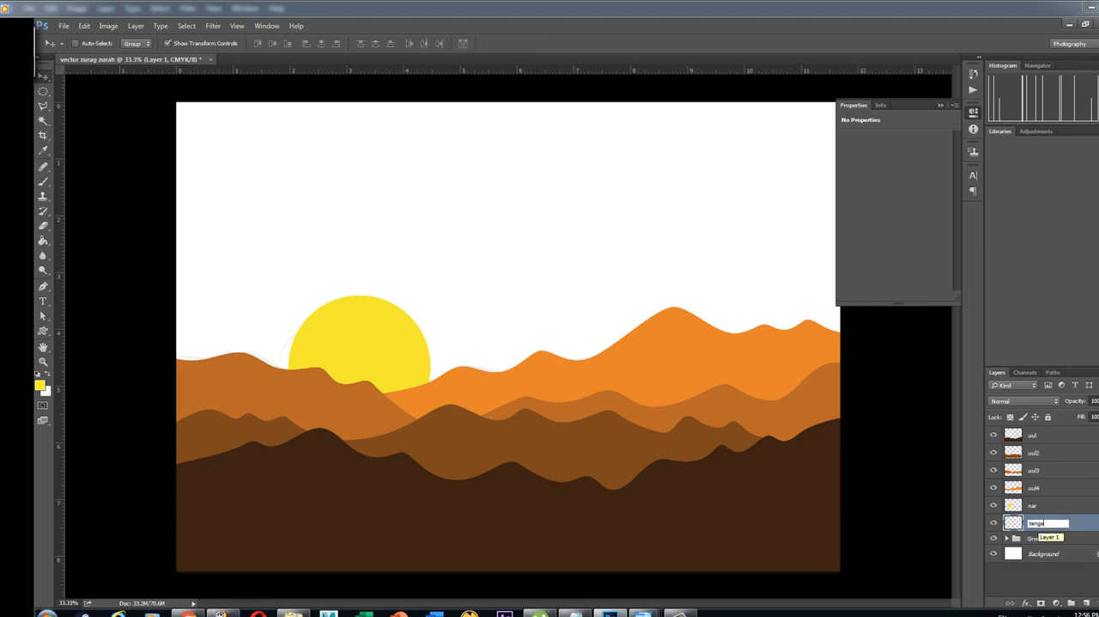
pyautogui.write('r')
pyautogui.press('Return')
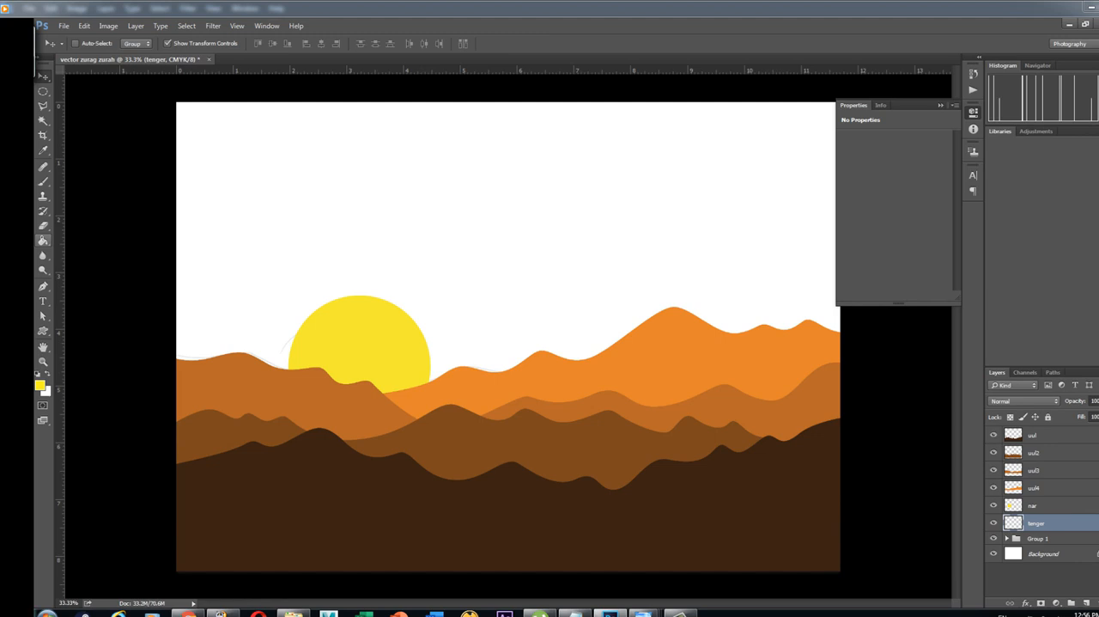
# Set the foreground colour to bright orange fc8b11 and fill the whole layer "tenger" with it as the sky
pyautogui.click(43, 240)
pyautogui.click(96, 249)
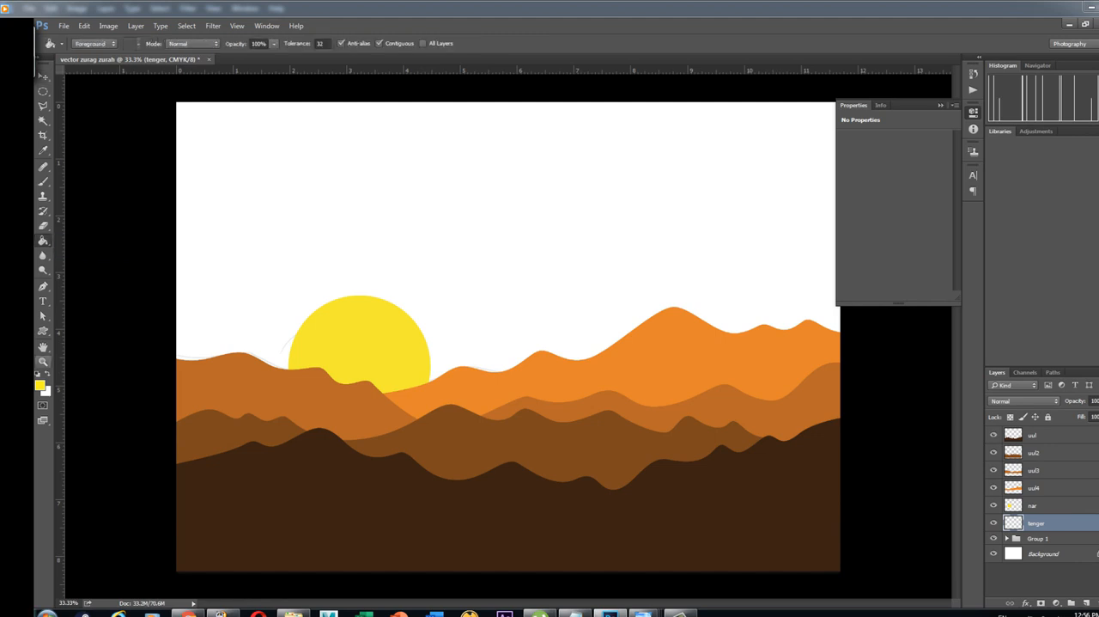
pyautogui.click(40, 384)
pyautogui.click(416, 401)
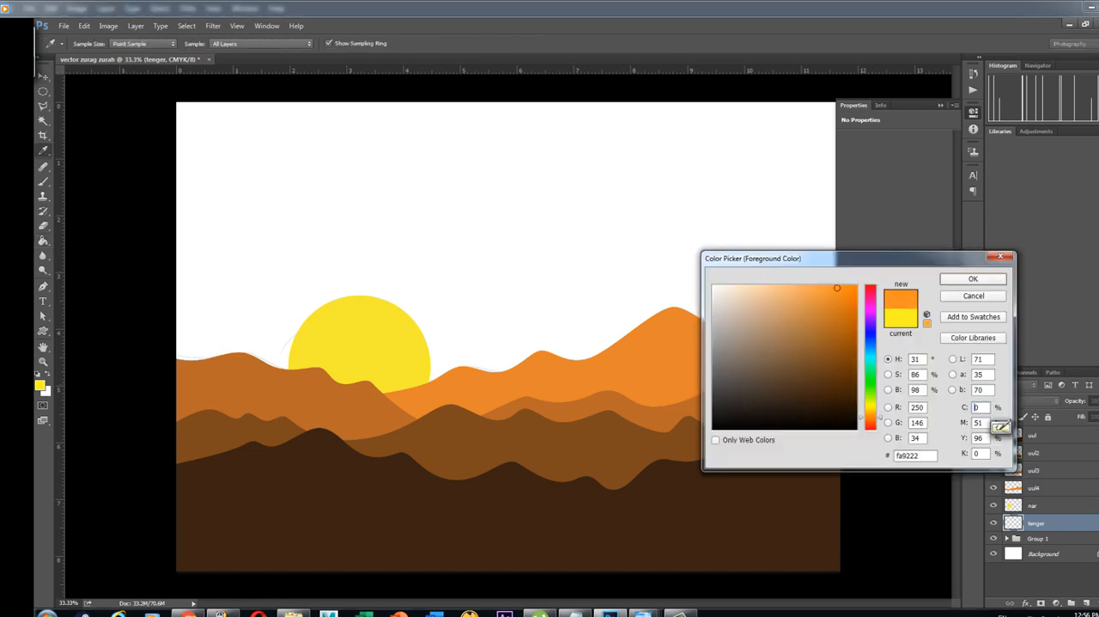
pyautogui.click(409, 389)
pyautogui.click(416, 401)
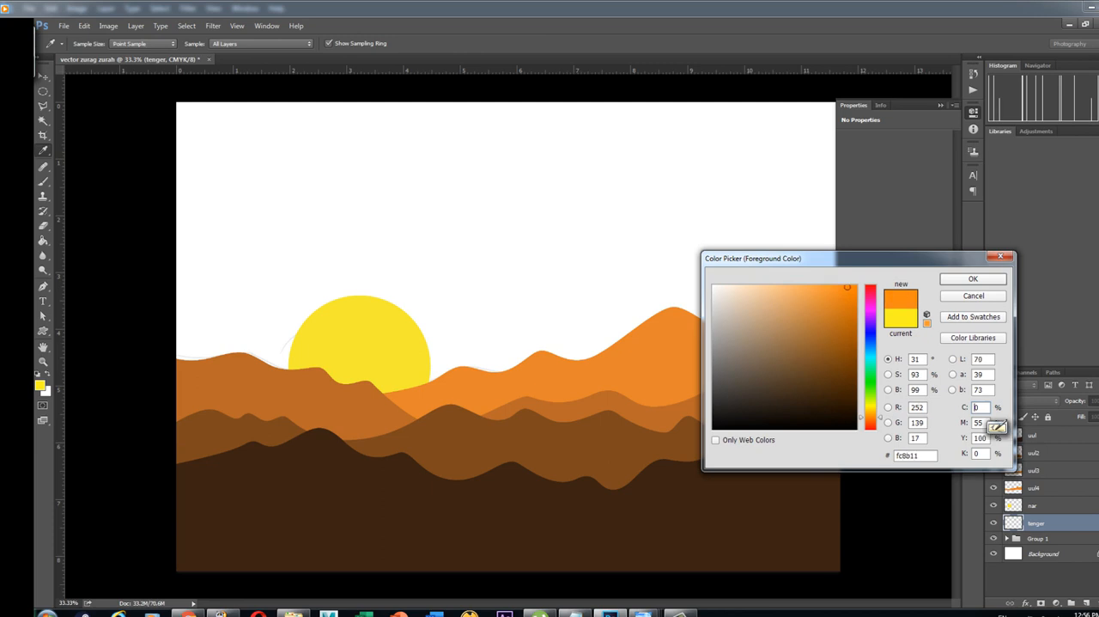
pyautogui.click(973, 278)
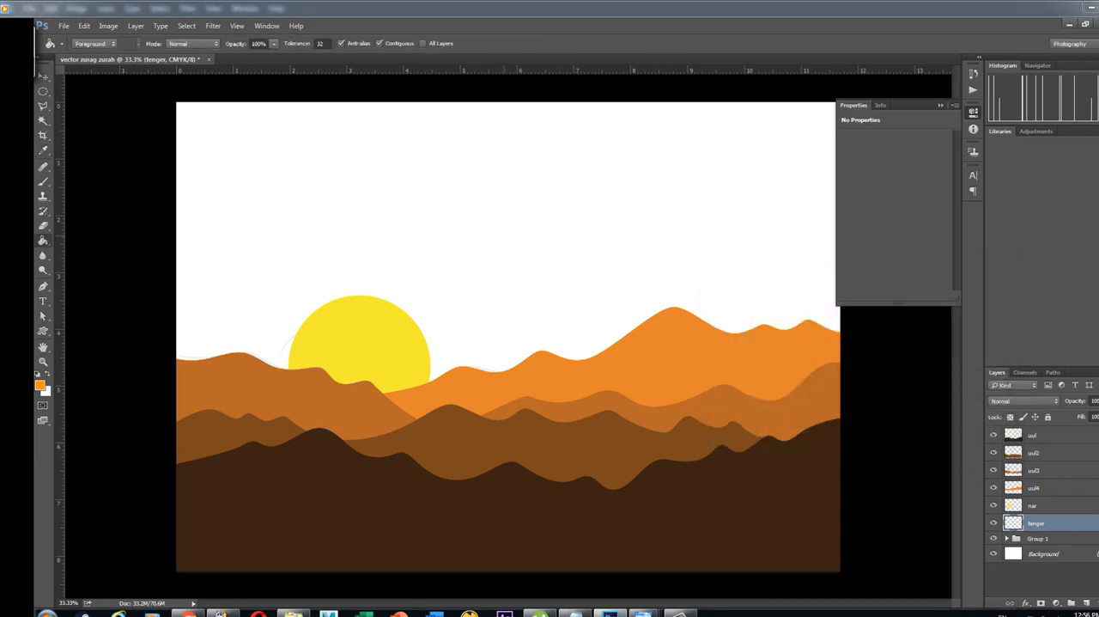
pyautogui.hotkey('alt', 'BackSpace')
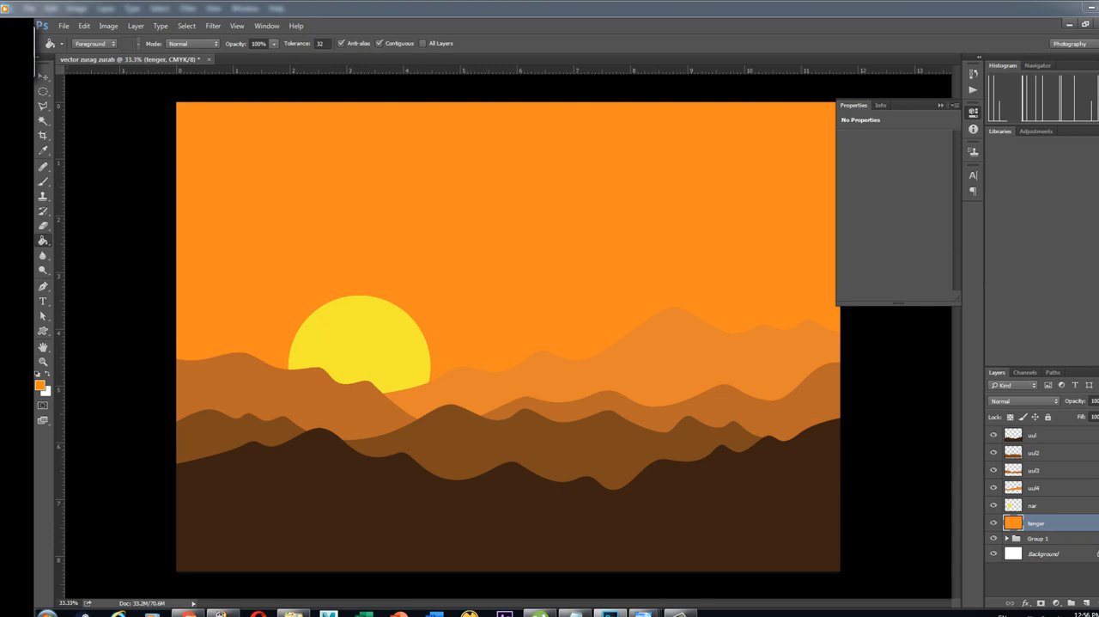
# Select the sun layer "nar" from the canvas with the Move tool
pyautogui.click(44, 77)
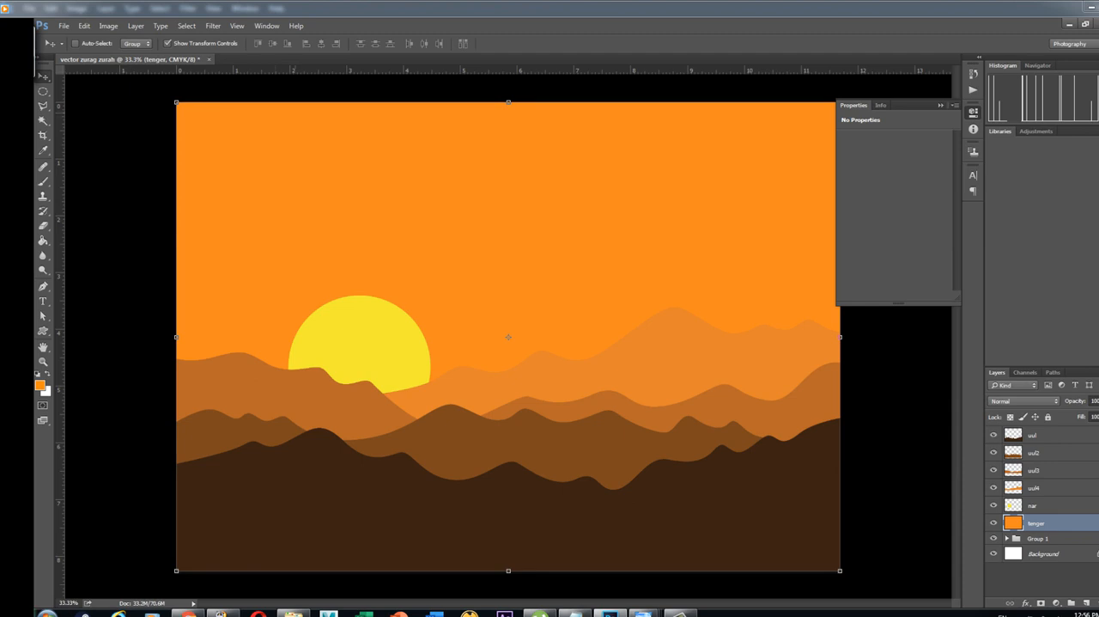
pyautogui.rightClick(688, 349)
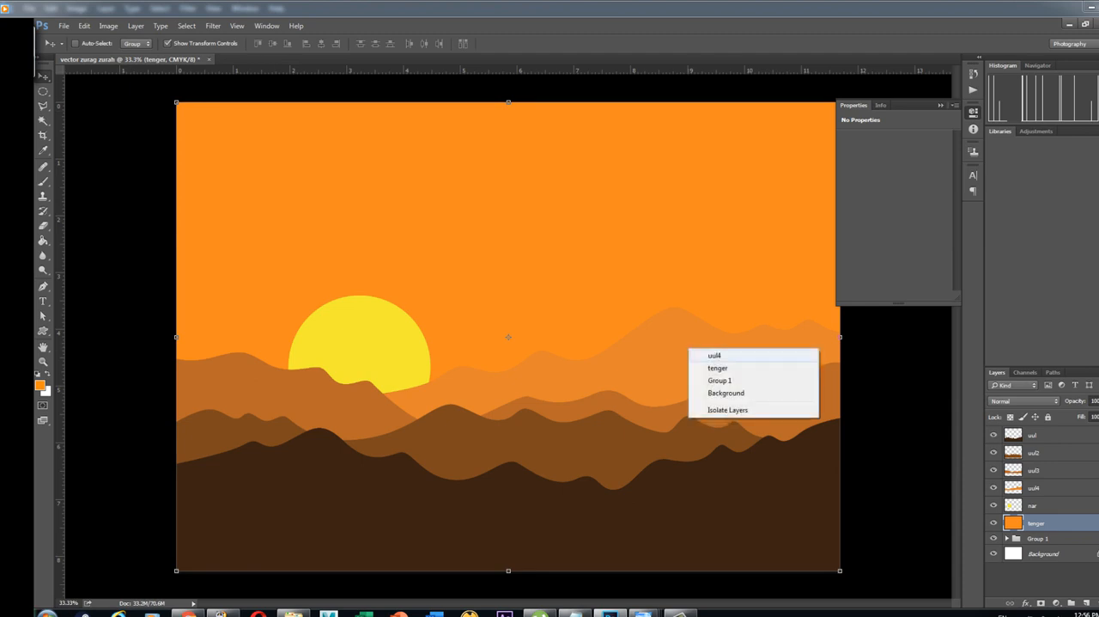
pyautogui.click(713, 356)
pyautogui.rightClick(393, 349)
pyautogui.click(411, 355)
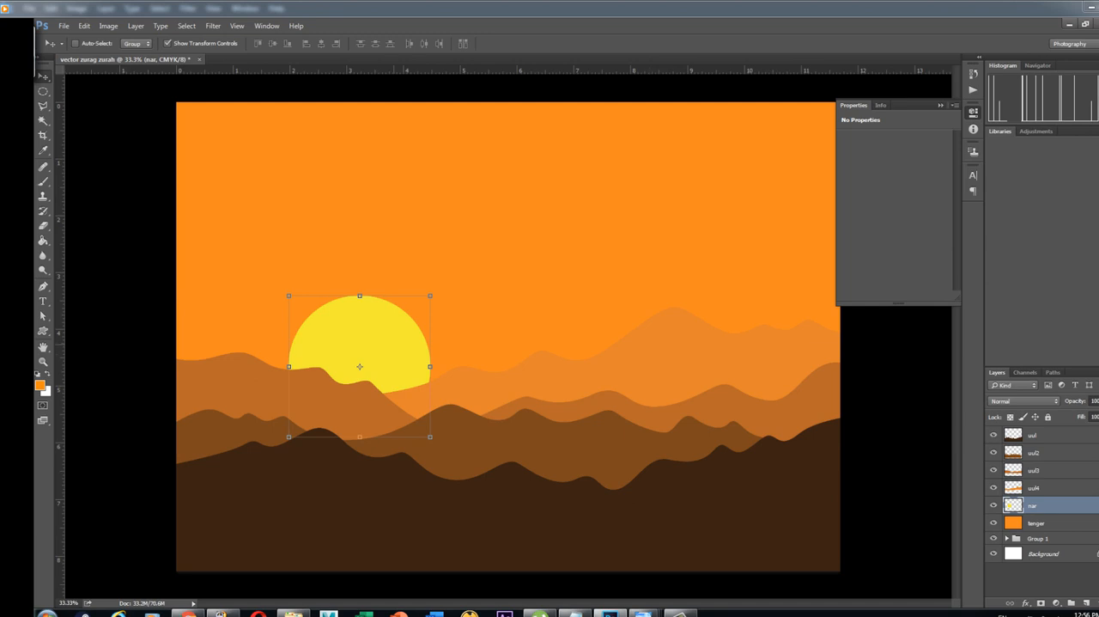
pyautogui.rightClick(393, 345)
pyautogui.click(412, 353)
pyautogui.doubleClick(1067, 506)
pyautogui.moveTo(657, 195); pyautogui.dragTo(794, 365)
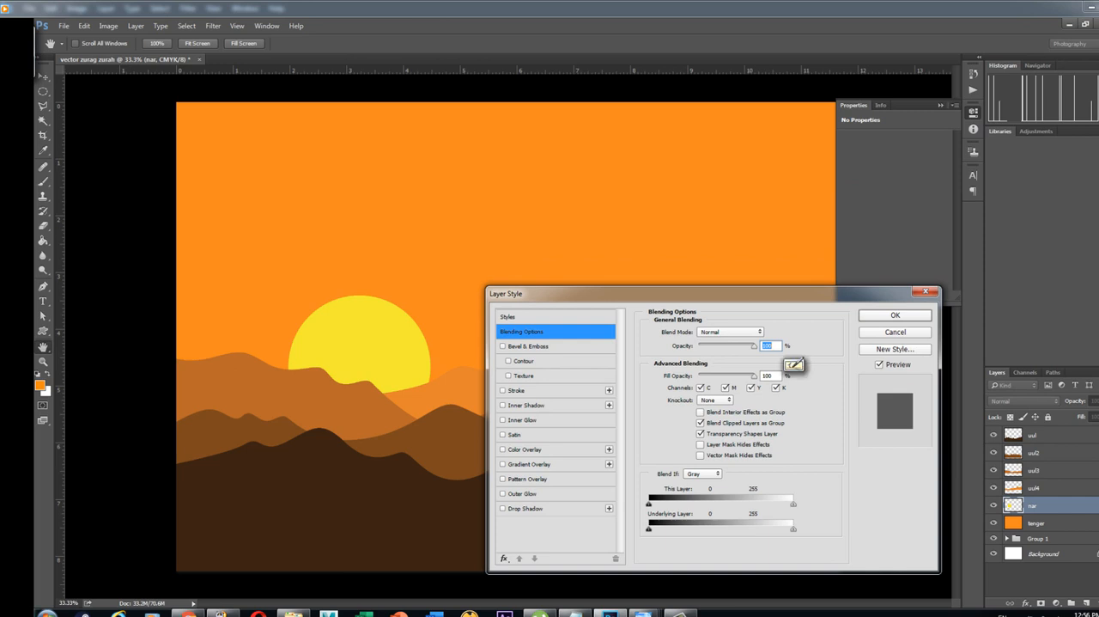
pyautogui.press('Return')
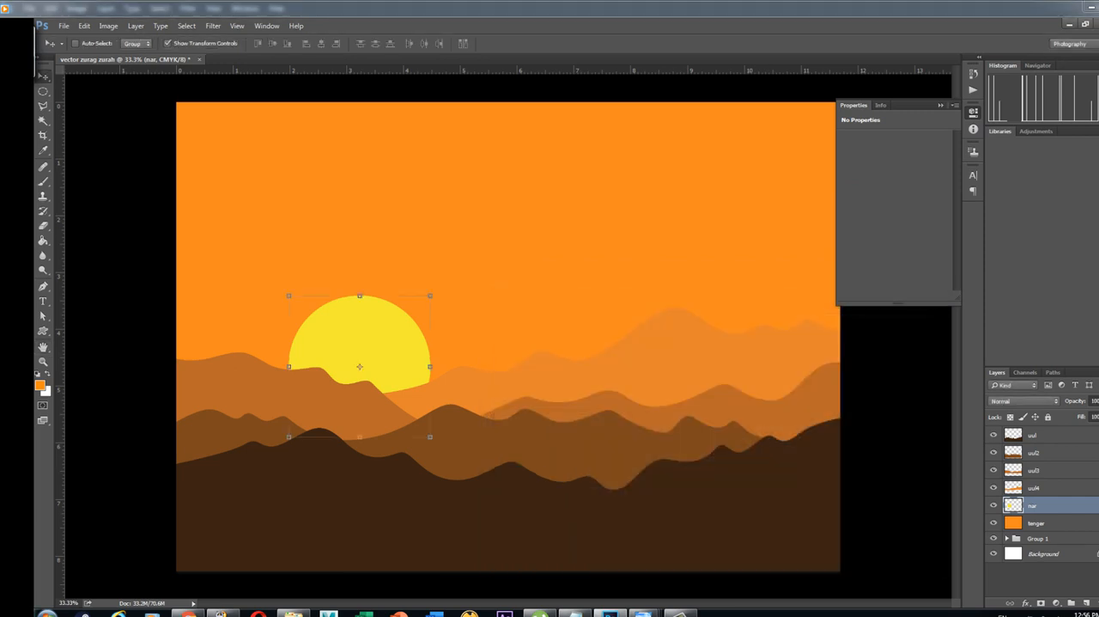
pyautogui.rightClick(1065, 507)
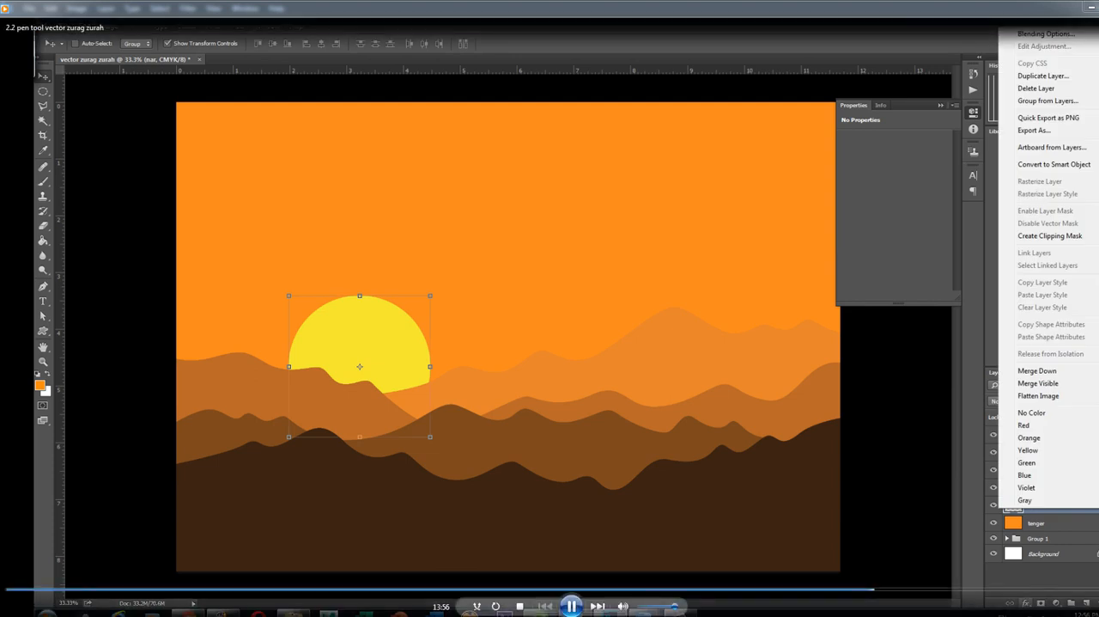
pyautogui.press('Escape')
# Add a Gradient Overlay to the sun layer "nar" and change the gradient's purple end stop to yellow
pyautogui.click(1027, 603)
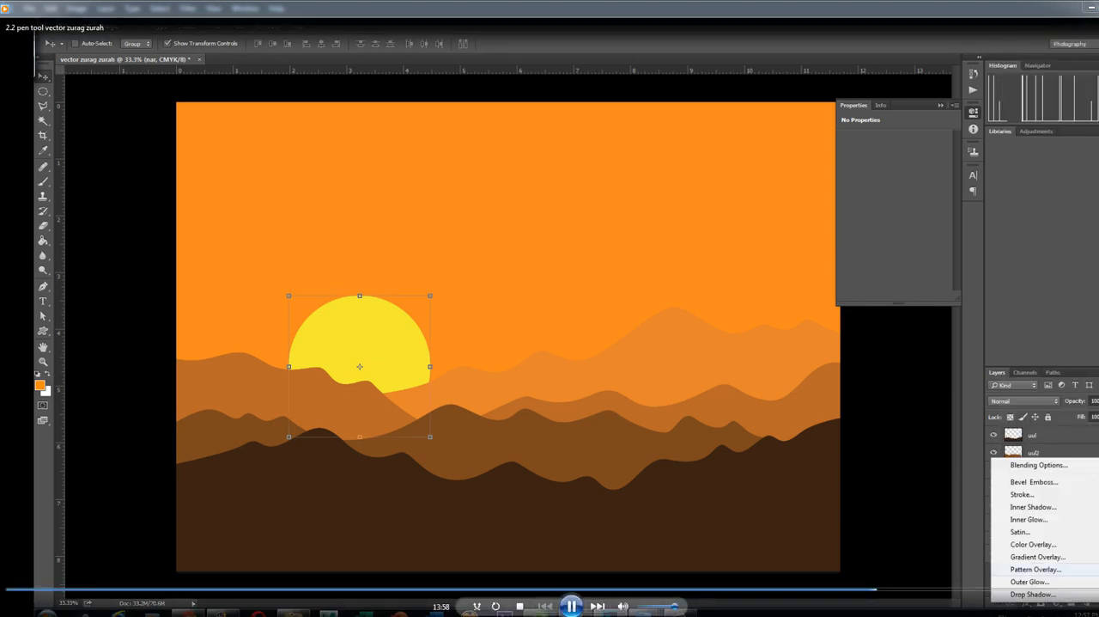
pyautogui.click(1037, 556)
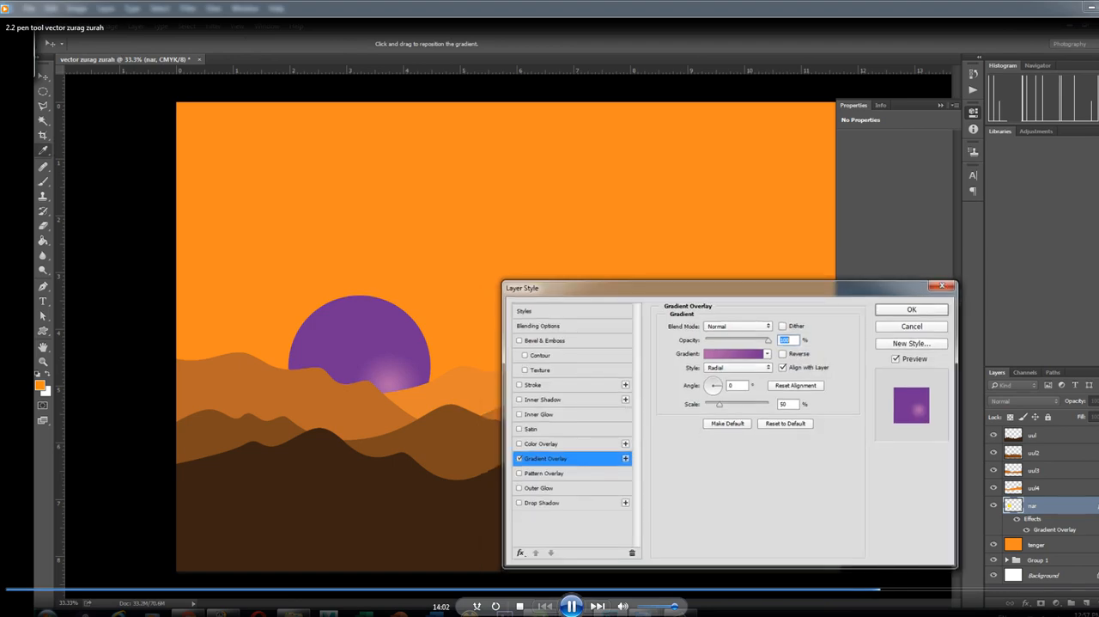
pyautogui.click(735, 353)
pyautogui.moveTo(403, 272); pyautogui.dragTo(689, 361)
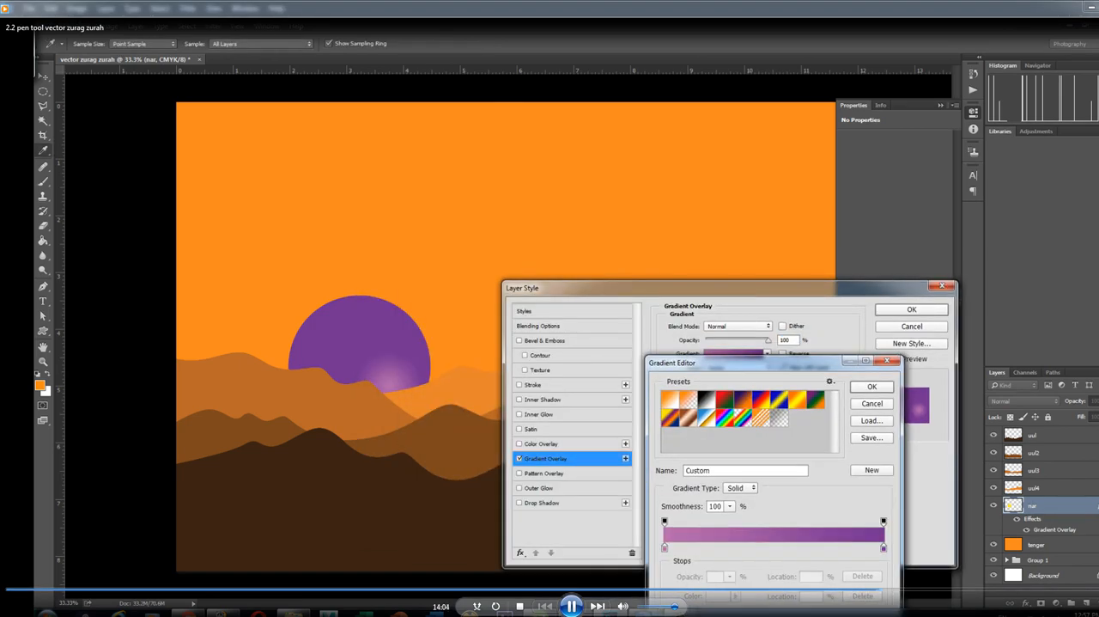
pyautogui.click(883, 547)
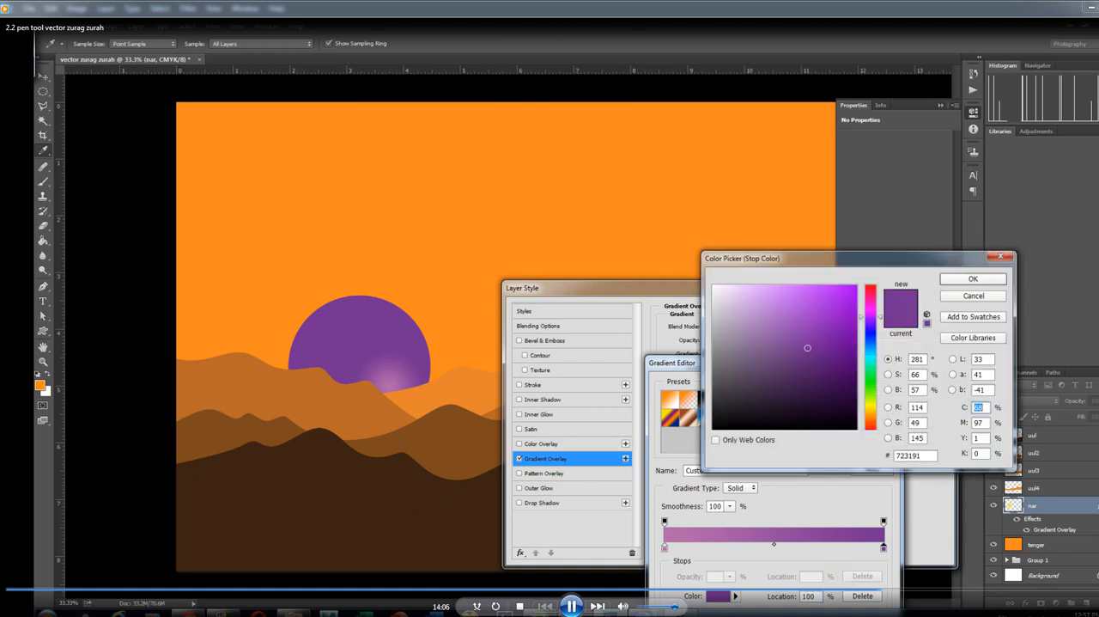
pyautogui.click(1005, 425)
pyautogui.moveTo(1005, 427); pyautogui.dragTo(998, 427)
pyautogui.moveTo(846, 287)
pyautogui.mouseDown()
pyautogui.moveTo(807, 293)
pyautogui.moveTo(826, 291)
pyautogui.mouseUp()
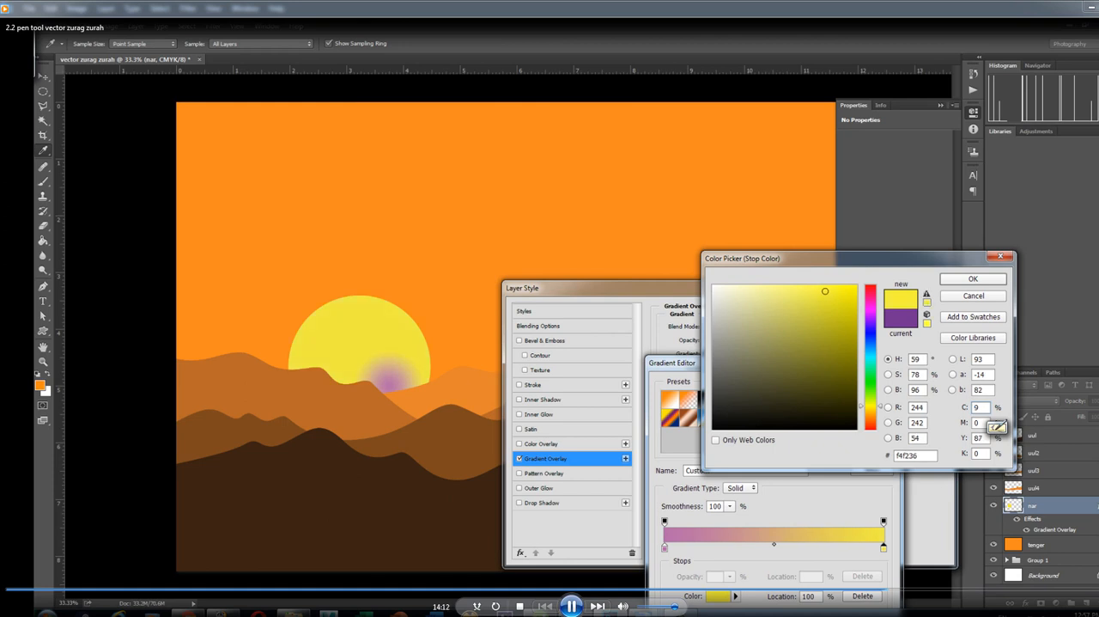
pyautogui.press('Return')
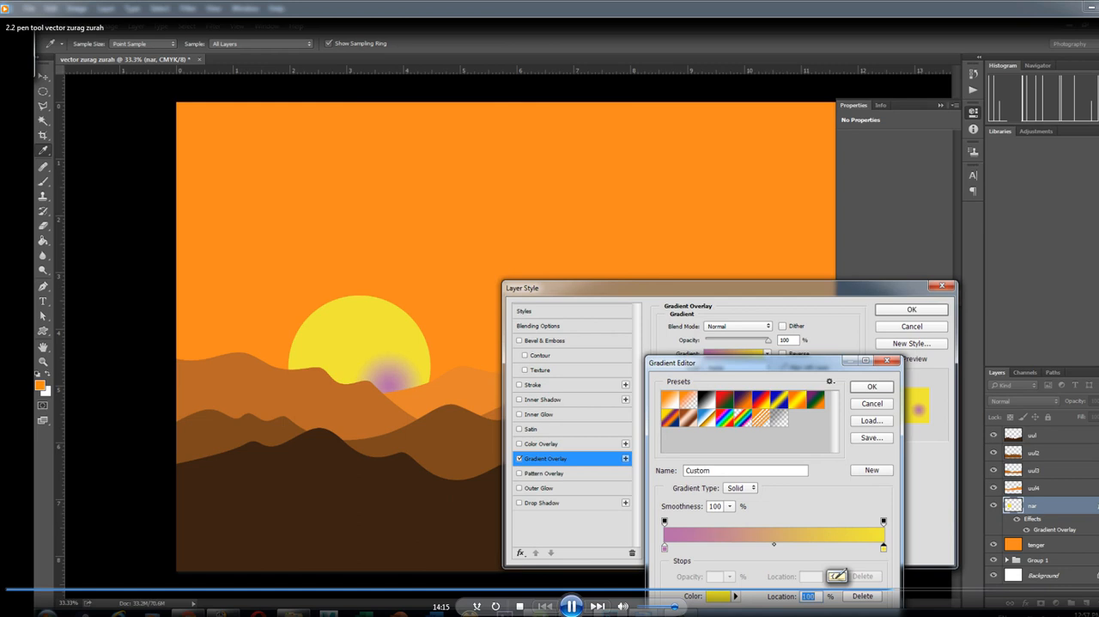
# Change the gradient's pink start stop to a creamy near-white and accept the edited gradient
pyautogui.doubleClick(665, 547)
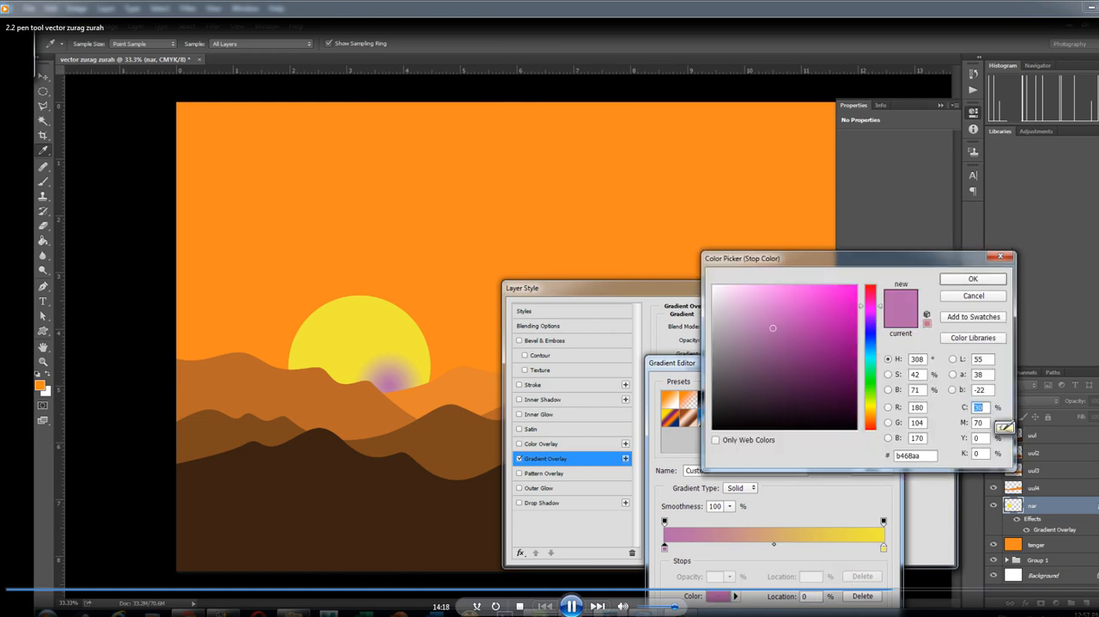
pyautogui.click(998, 430)
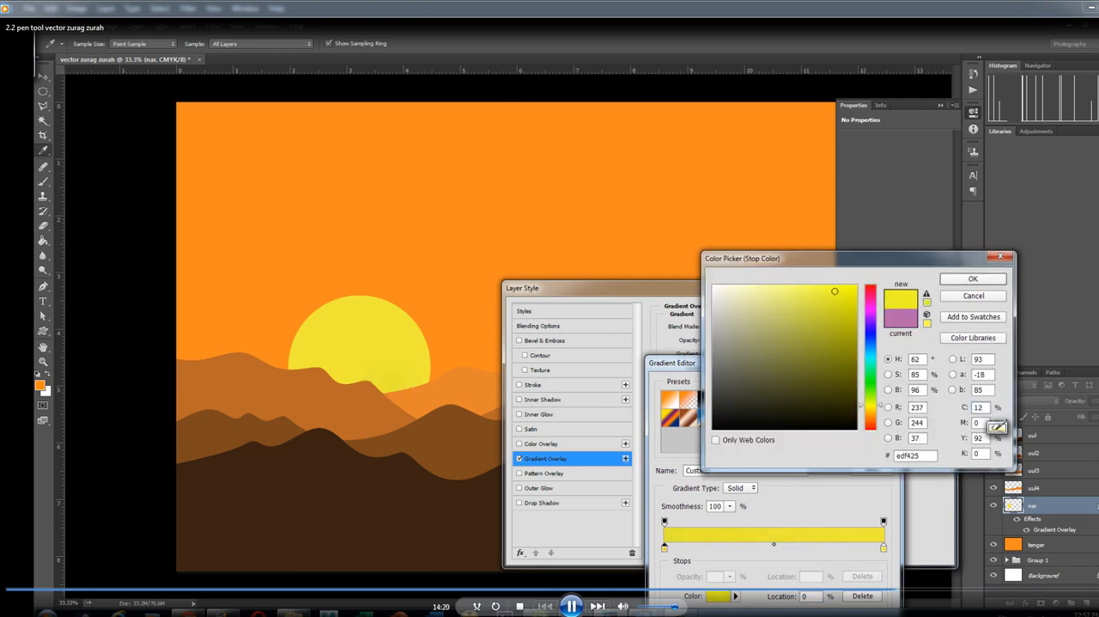
pyautogui.click(998, 427)
pyautogui.press('Return')
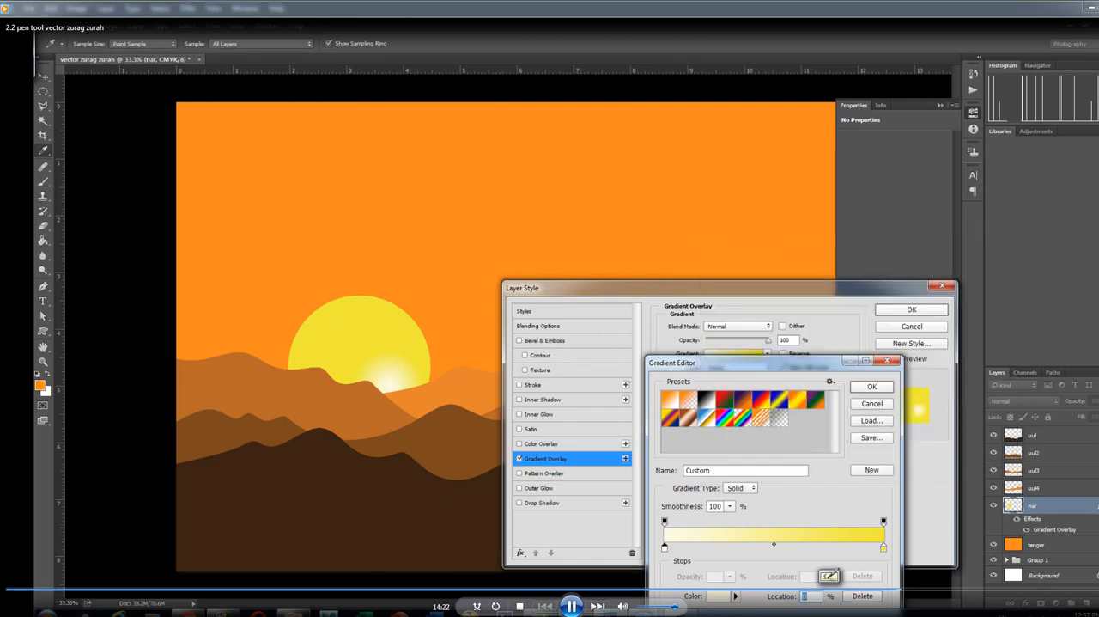
pyautogui.press('Return')
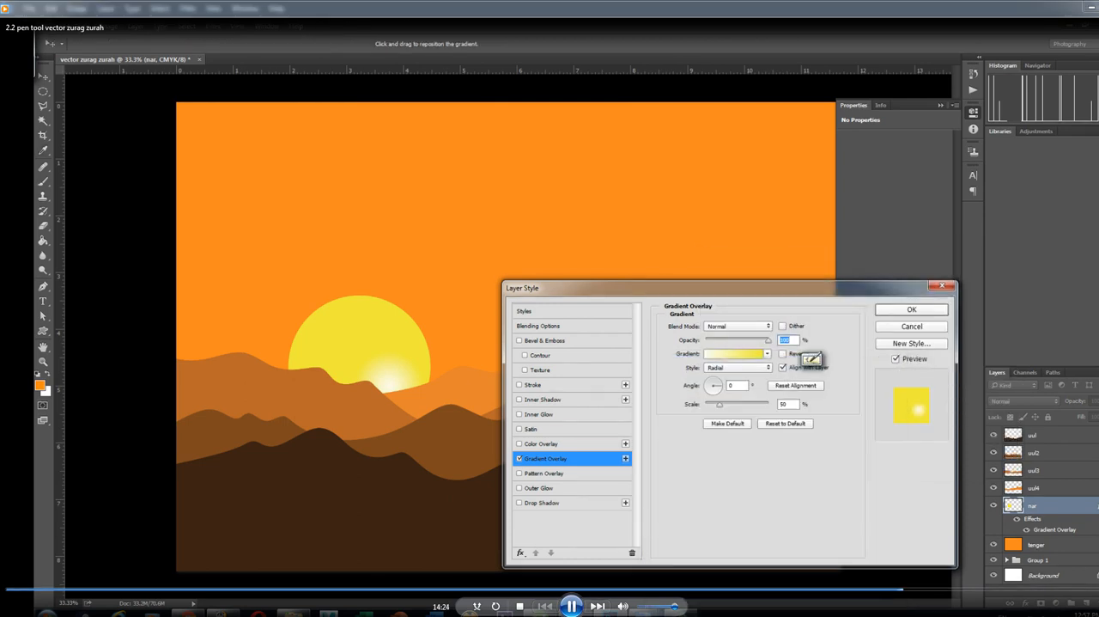
# Increase the radial gradient's scale, move its bright centre to the sun's lower middle and apply the layer style
pyautogui.moveTo(720, 405)
pyautogui.mouseDown()
pyautogui.moveTo(758, 404)
pyautogui.moveTo(730, 404)
pyautogui.mouseUp()
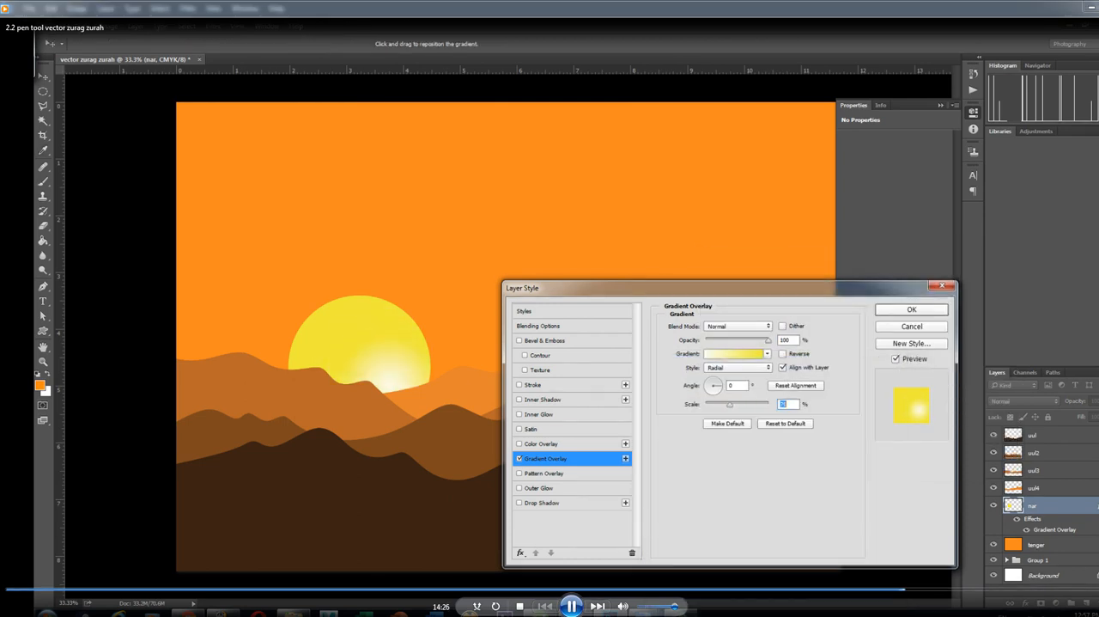
pyautogui.moveTo(388, 380); pyautogui.dragTo(364, 350)
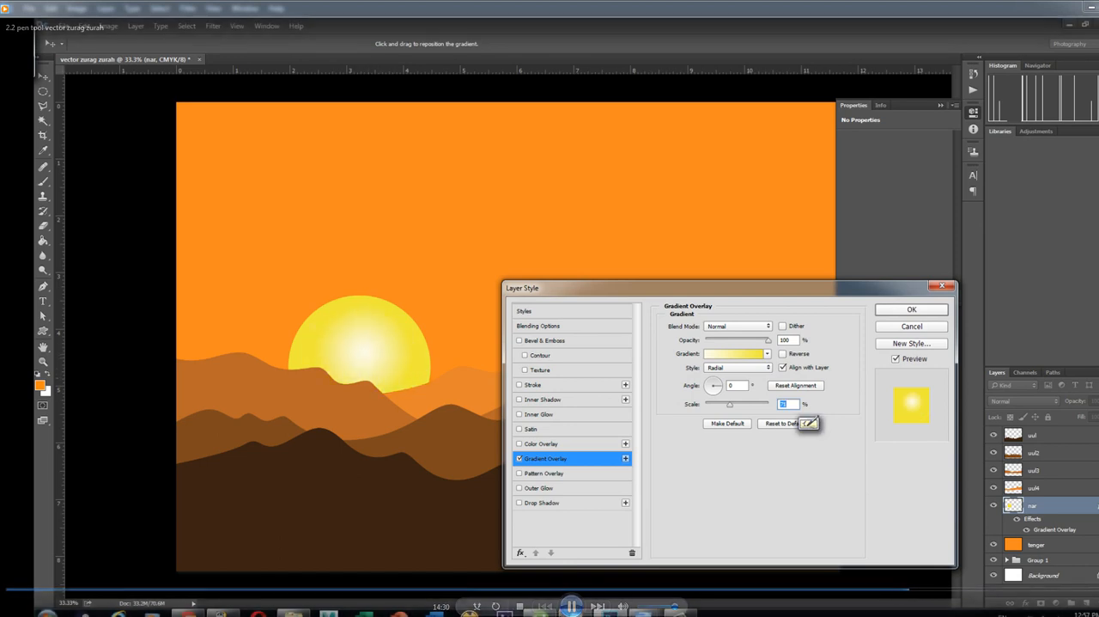
pyautogui.moveTo(730, 405); pyautogui.dragTo(742, 404)
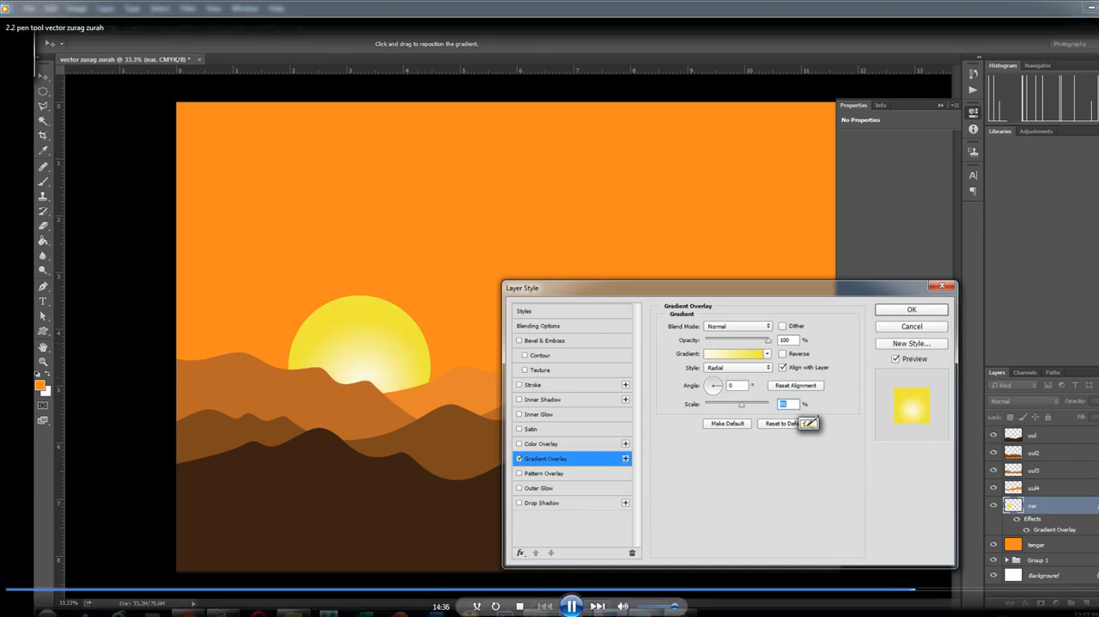
pyautogui.moveTo(742, 405); pyautogui.dragTo(752, 404)
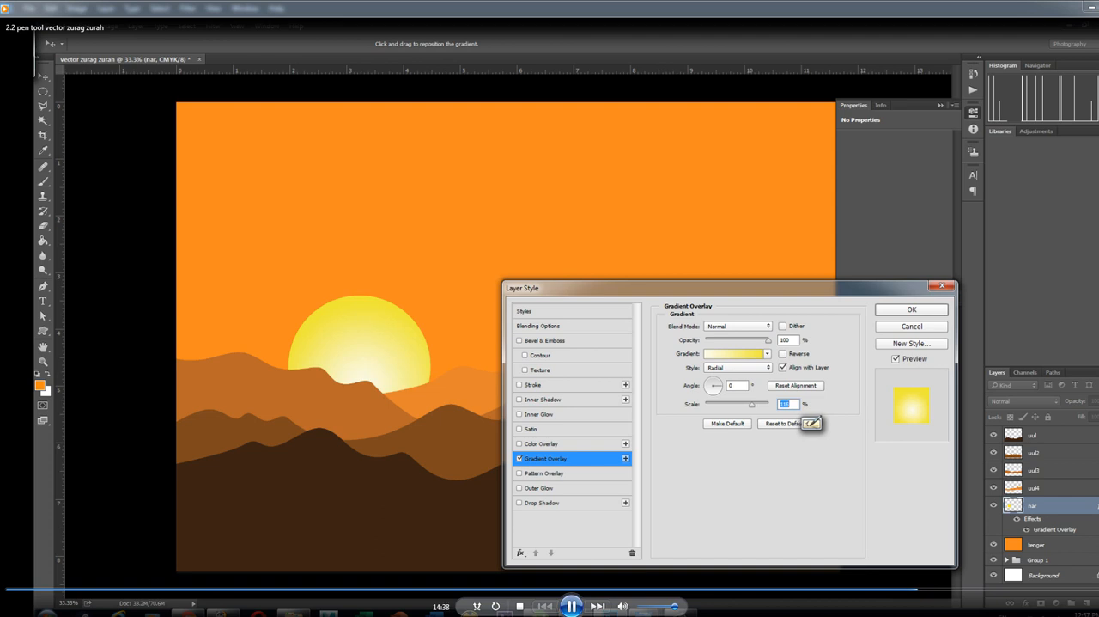
pyautogui.click(912, 309)
# Select the orange sky layer "tenger" from the canvas
pyautogui.rightClick(595, 239)
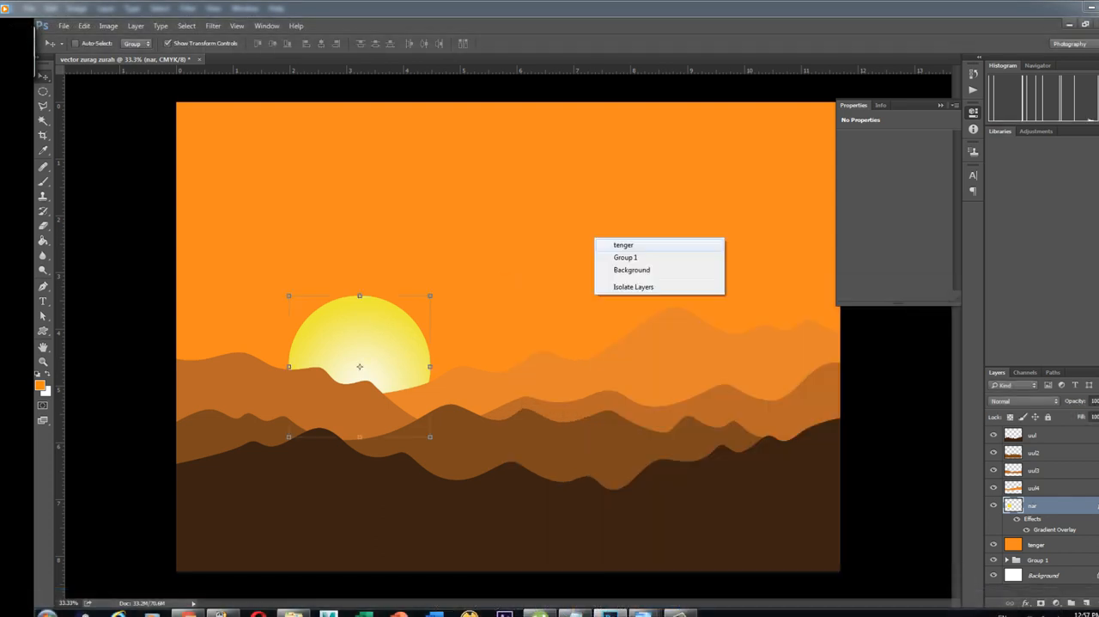
pyautogui.click(623, 246)
pyautogui.rightClick(560, 366)
pyautogui.click(589, 373)
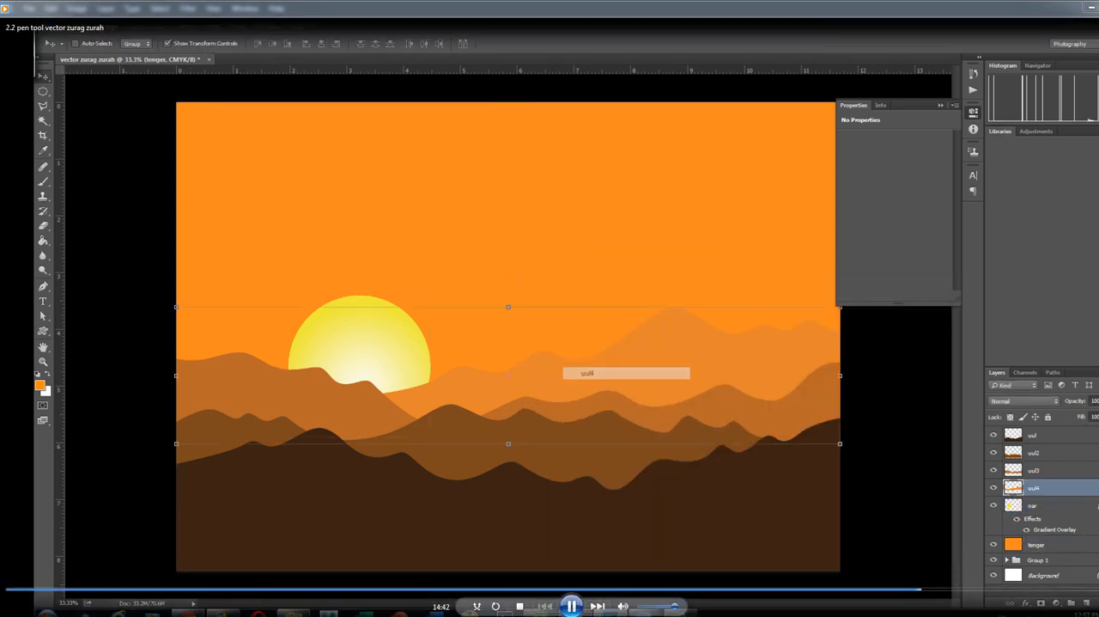
pyautogui.rightClick(519, 227)
pyautogui.click(546, 232)
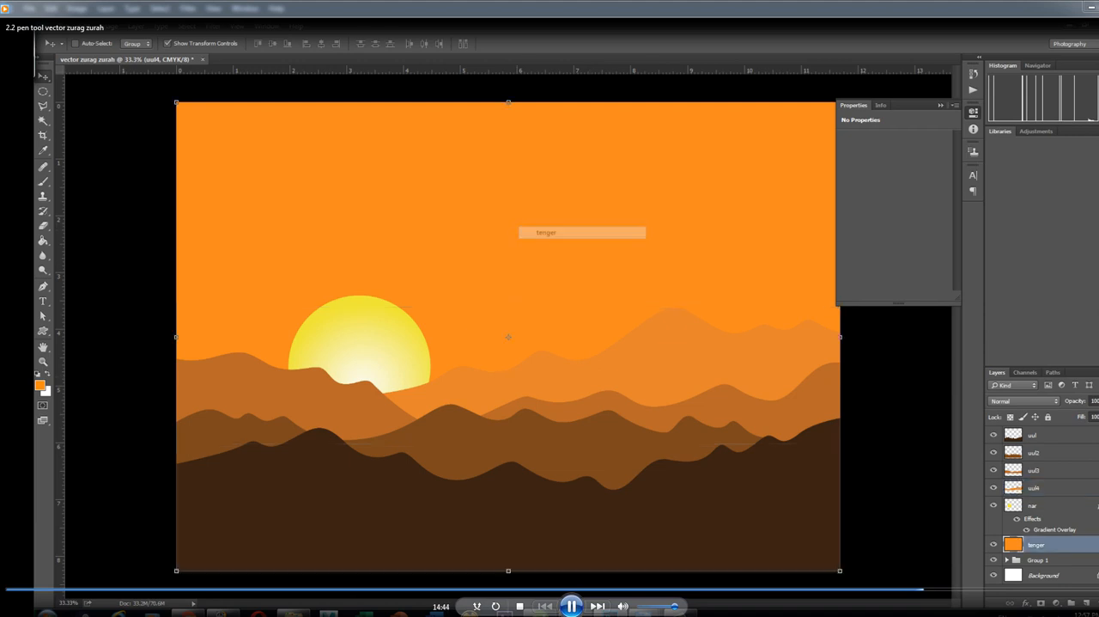